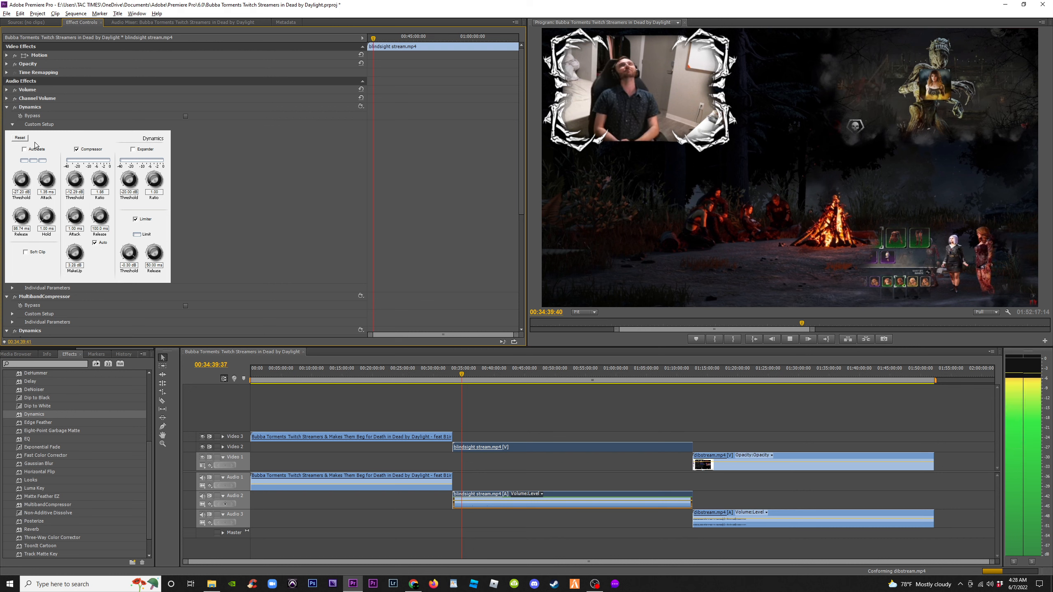
Raise the MakeUp gain on the second Dynamics effect of the blindsight stream audio while previewing playback
key("space")
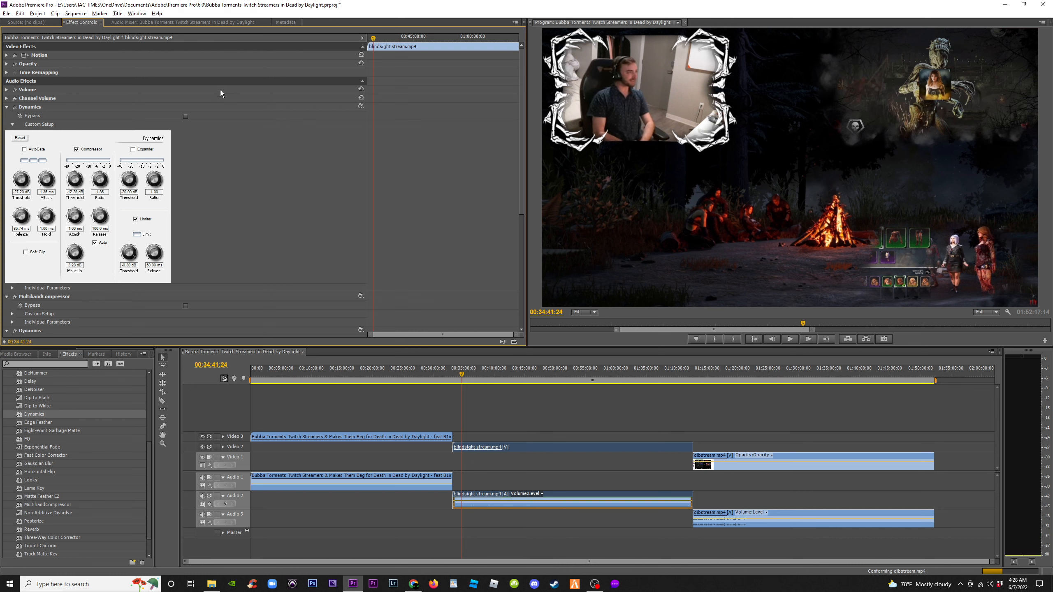
left_click_drag(525, 193, 517, 309)
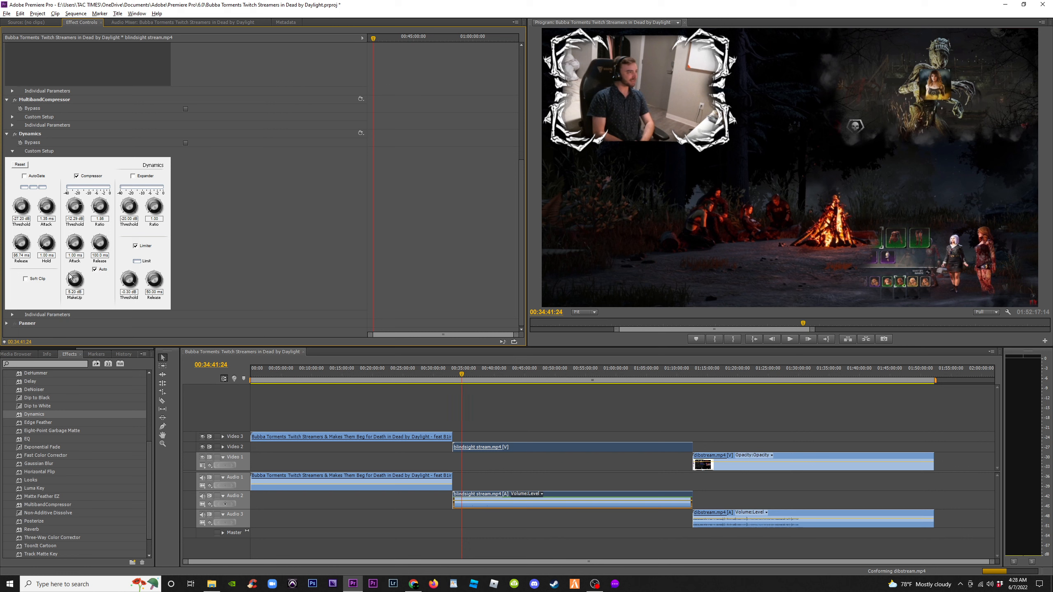
key("space")
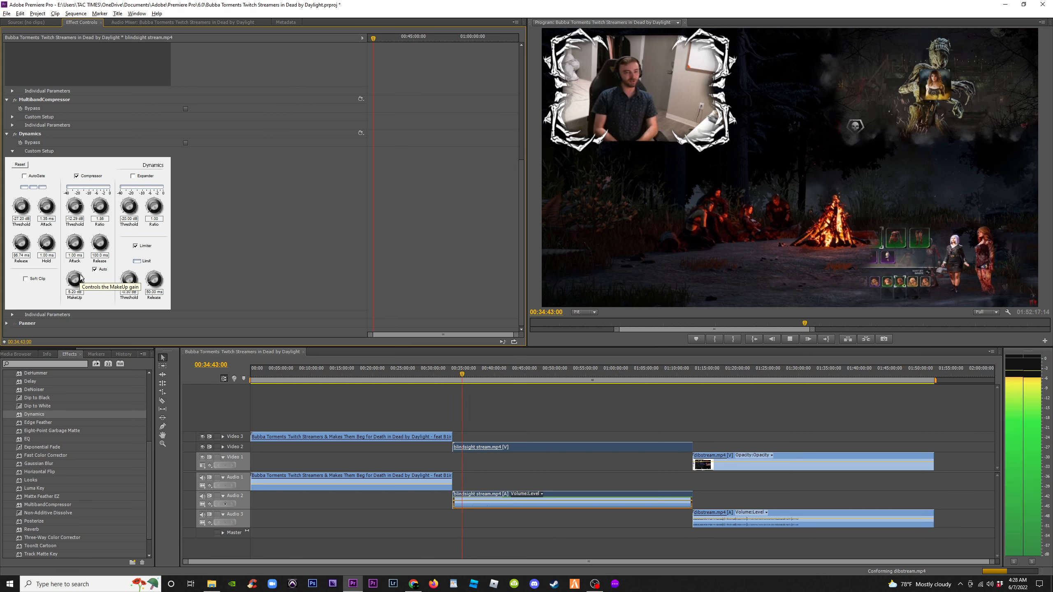
key("space")
left_click_drag(72, 278, 71, 277)
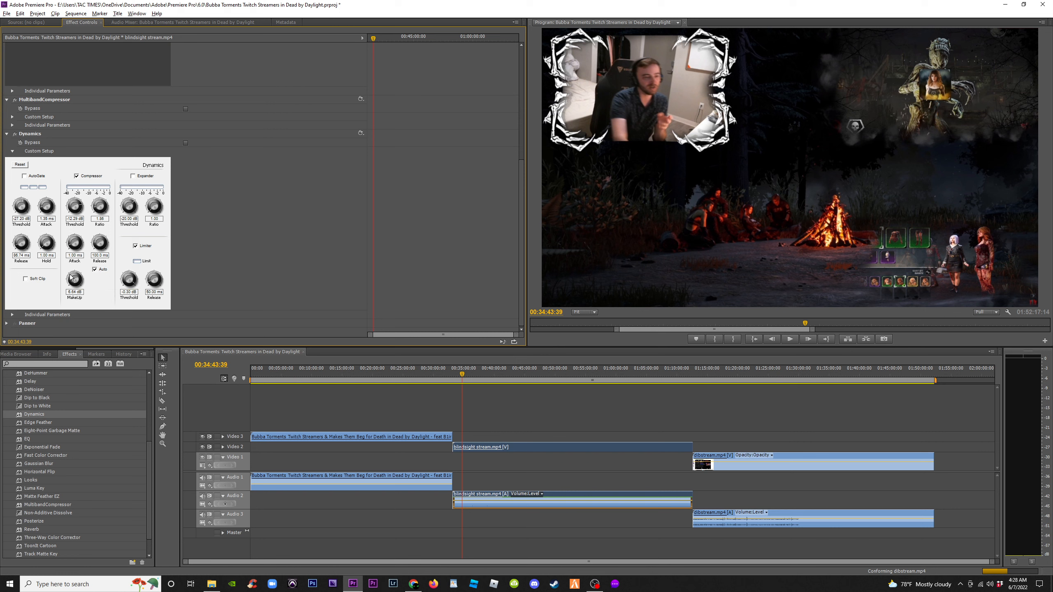
key("space")
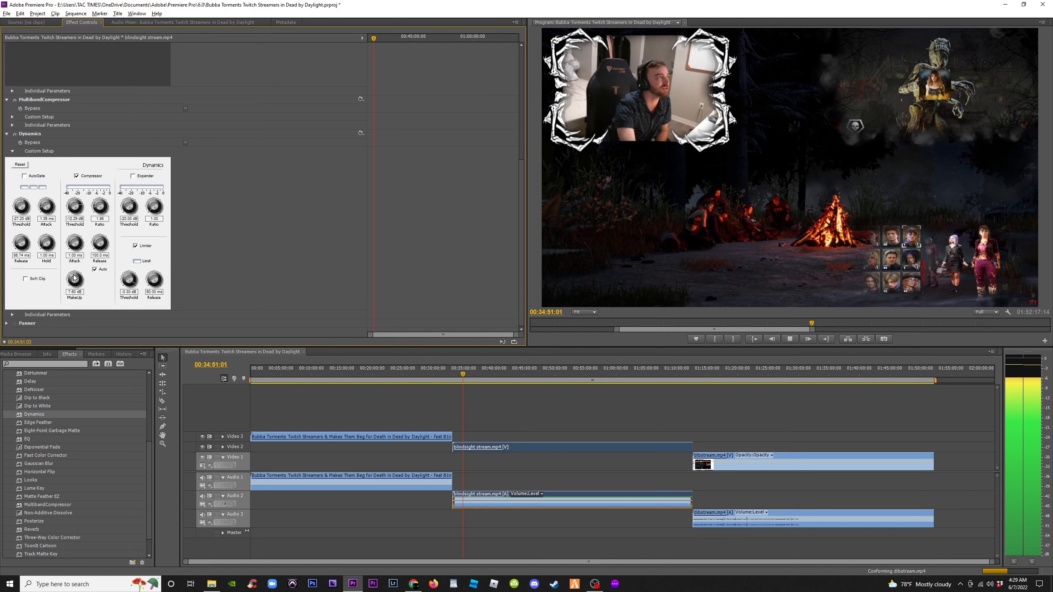
left_click_drag(73, 281, 71, 279)
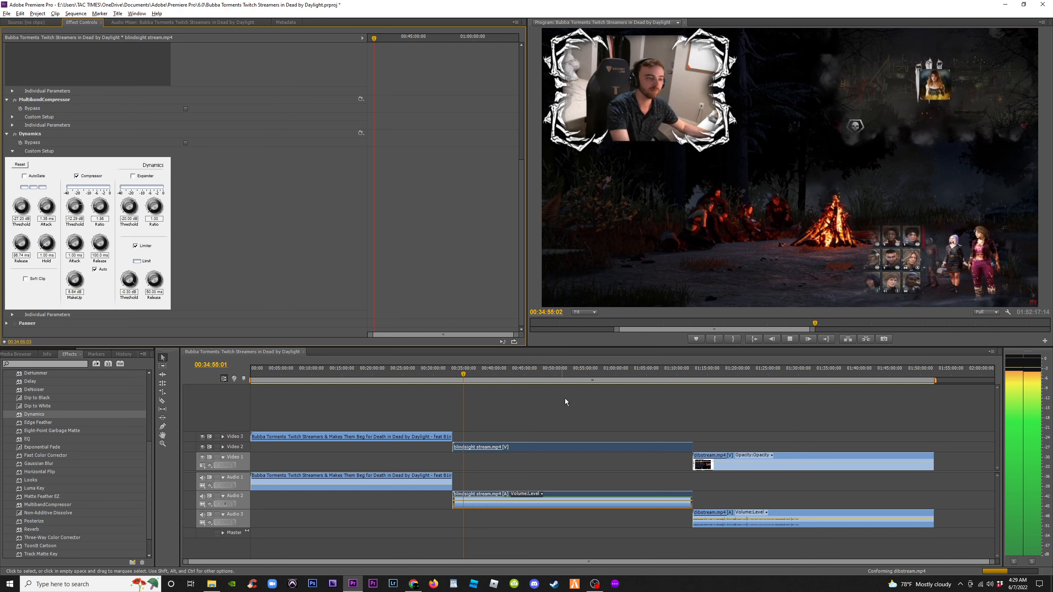
key("space")
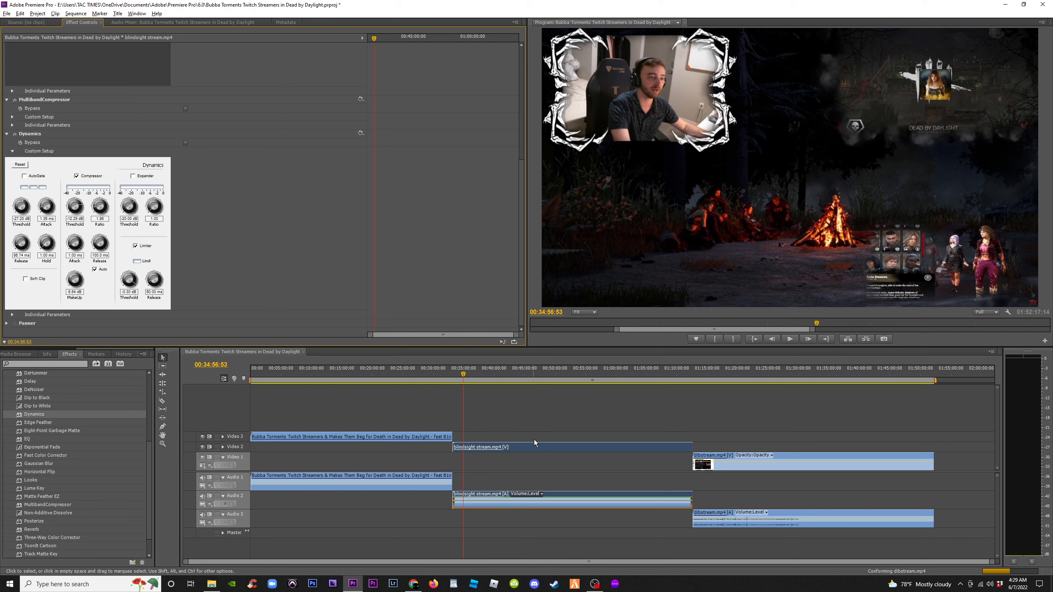
Select the blindsight stream audio clip on Audio 2 and copy it
left_click(519, 478)
left_click(509, 499)
left_click(512, 466)
left_click(506, 501)
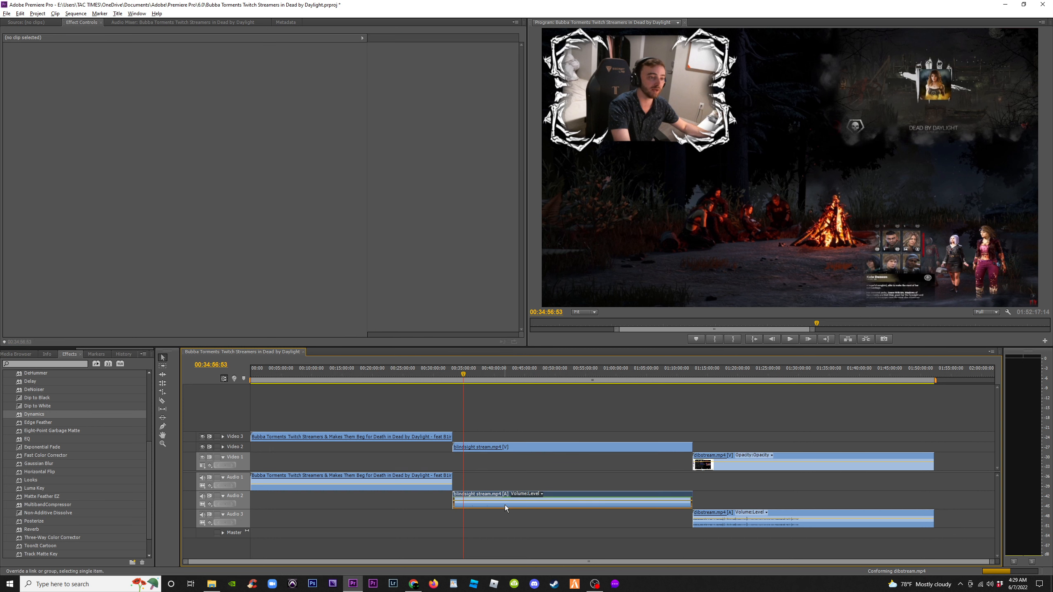
right_click(506, 507)
left_click(525, 250)
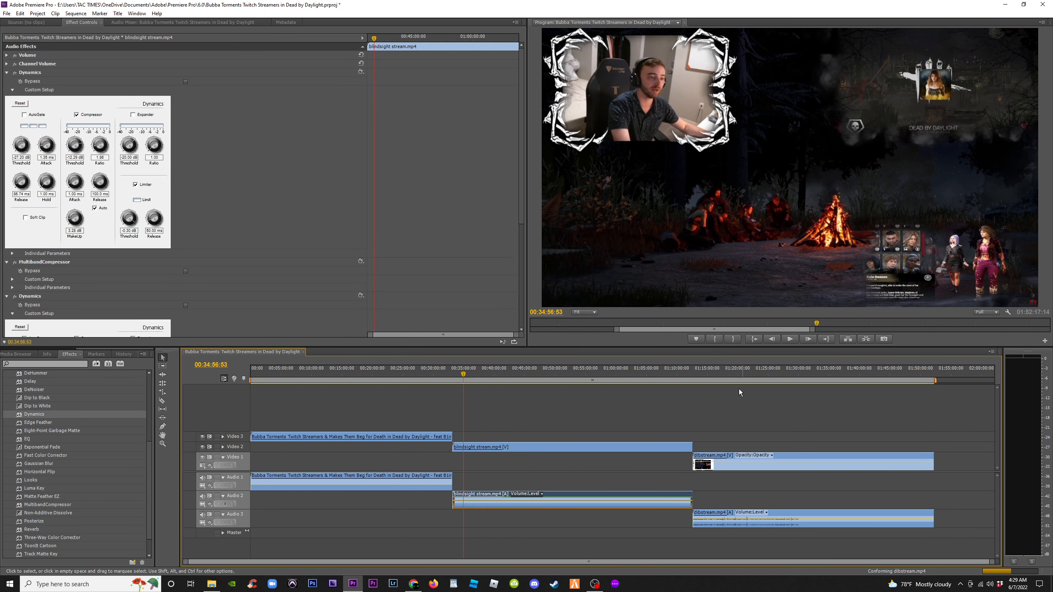
Move to the dibstream clip, select its audio on Audio 3, and paste the copied attributes onto it
left_click(699, 380)
left_click(708, 518)
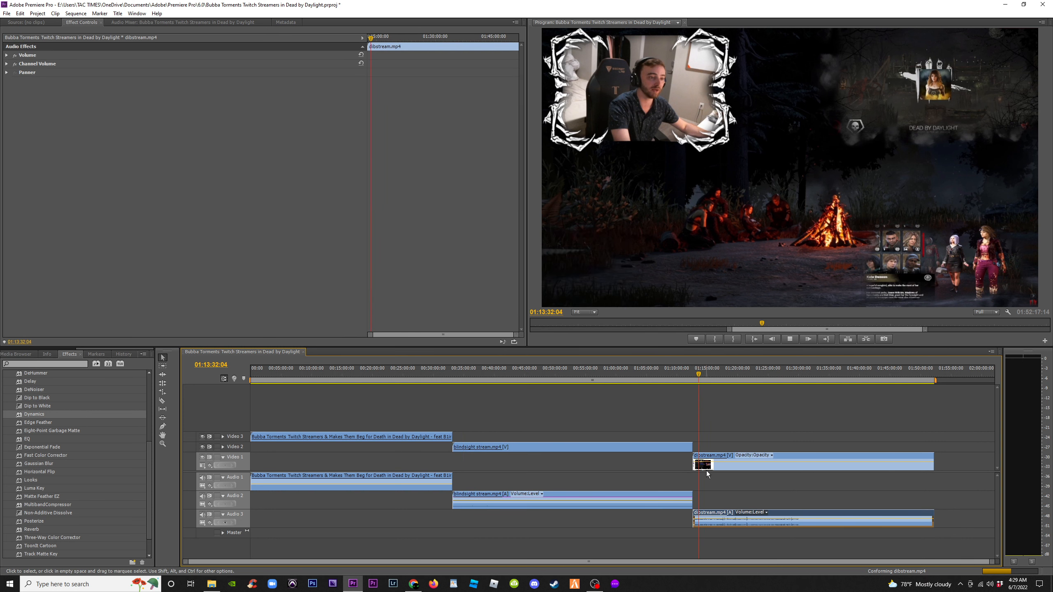
key("space")
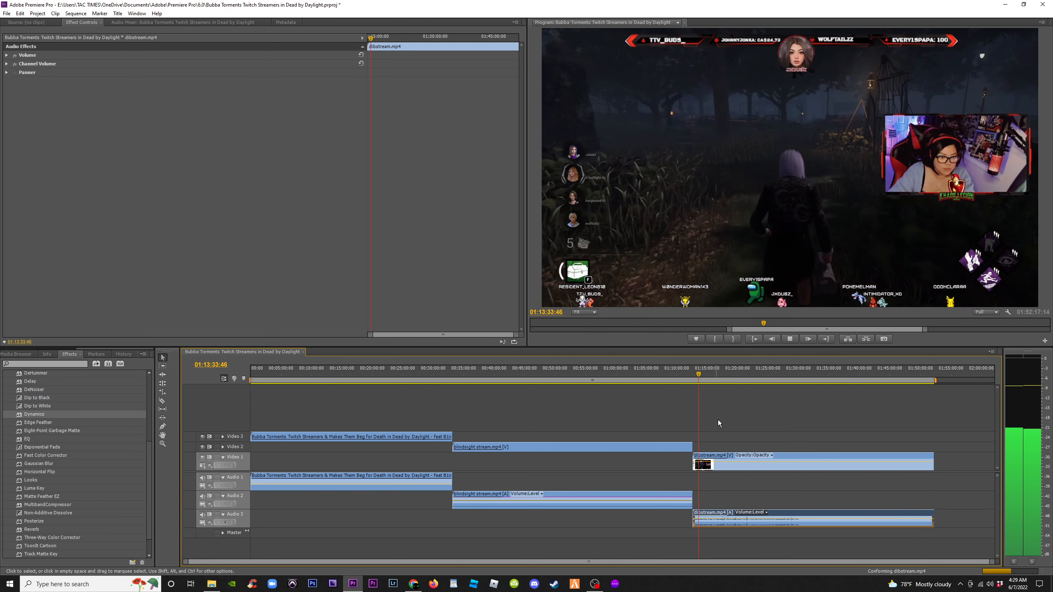
key("space")
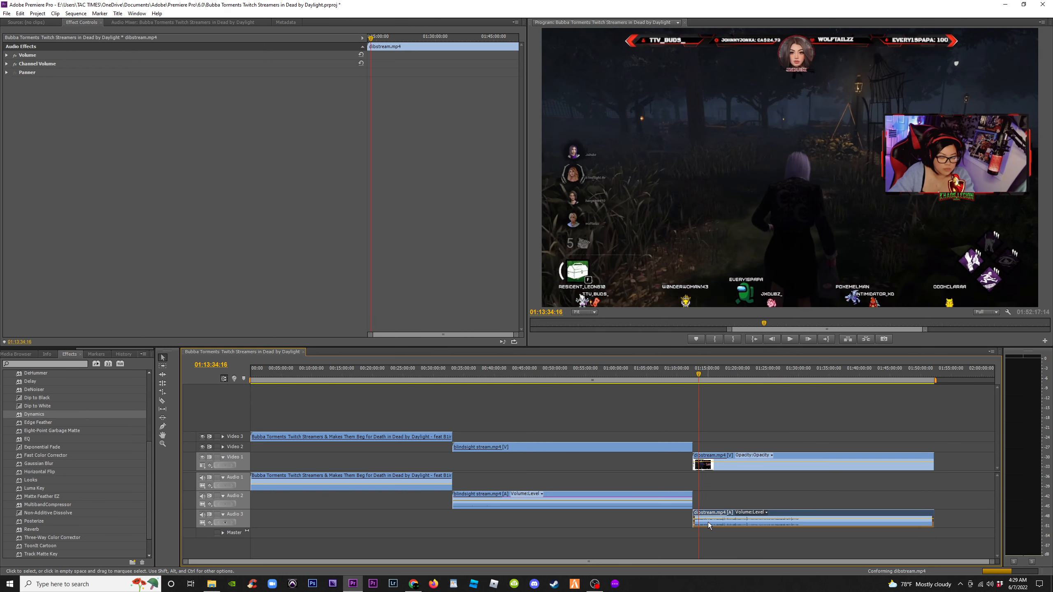
right_click(708, 526)
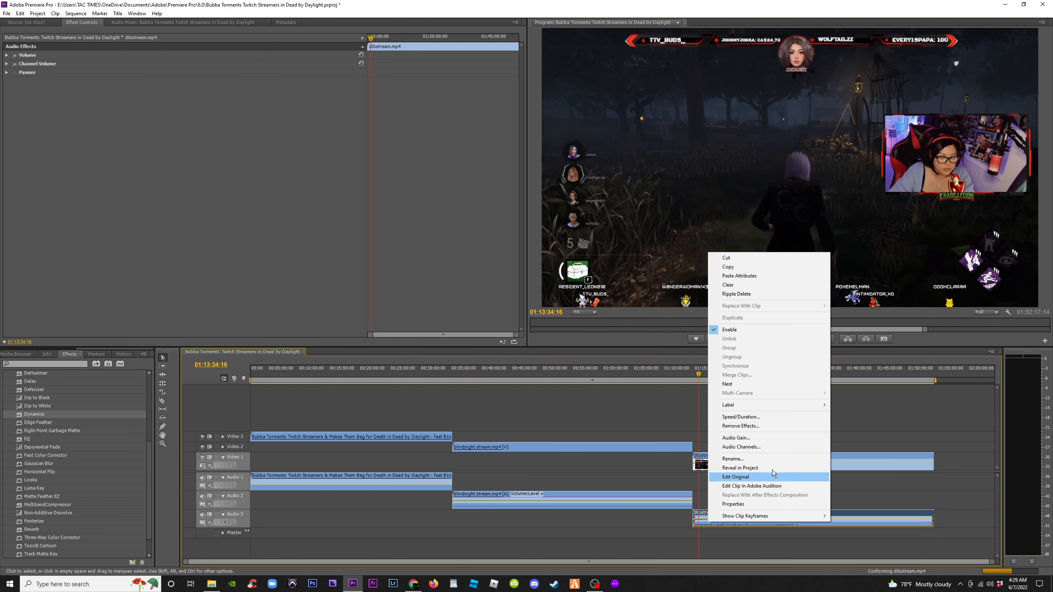
left_click(740, 277)
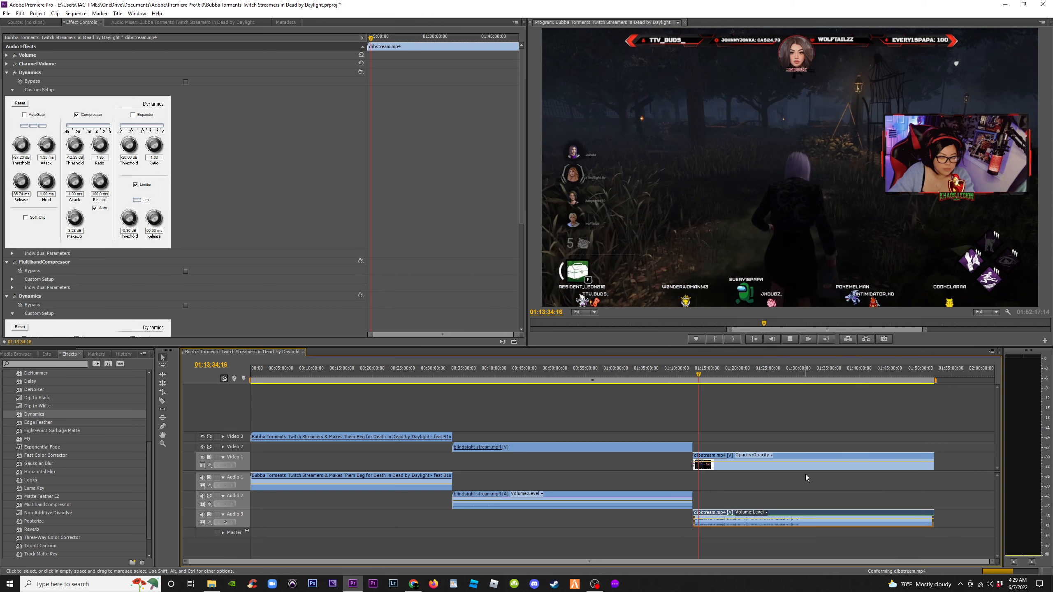
Select the dibstream audio clip and collapse its pasted Dynamics, MultibandCompressor and Dynamics effects
key("space")
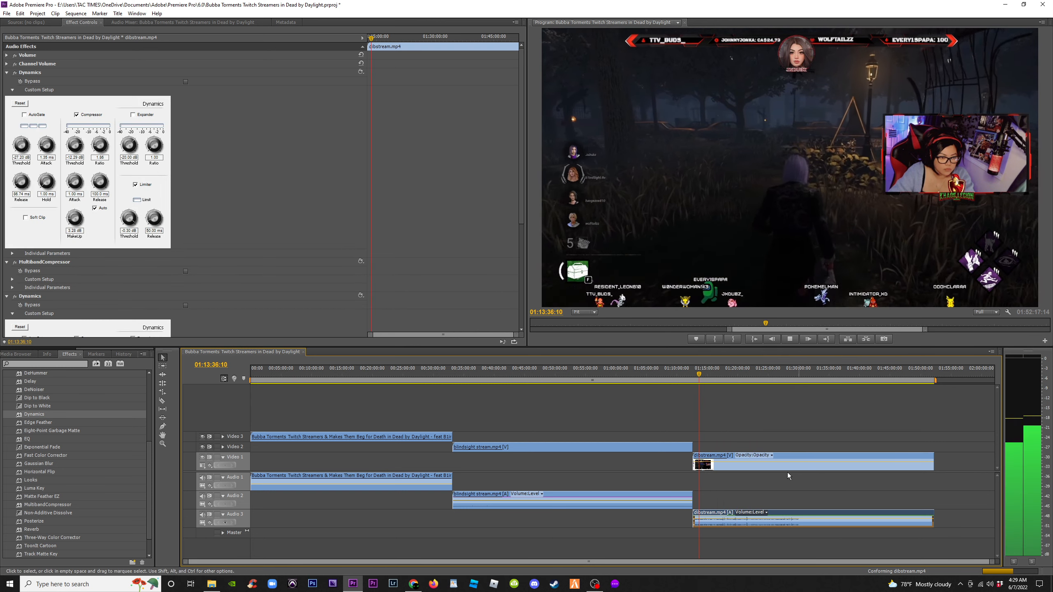
left_click(726, 434)
left_click(715, 524)
key("space")
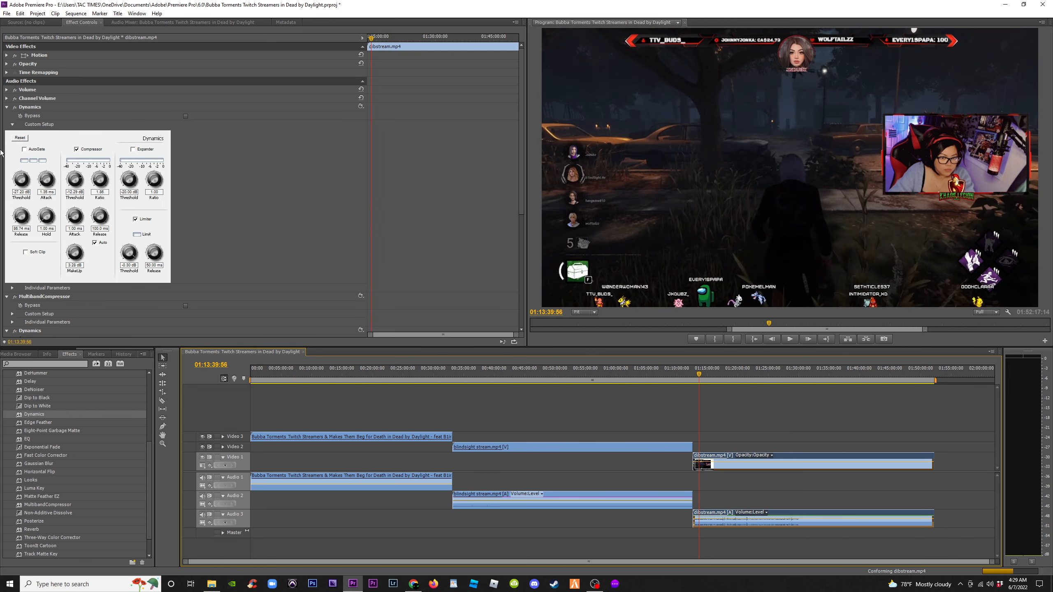
left_click(7, 107)
left_click(6, 116)
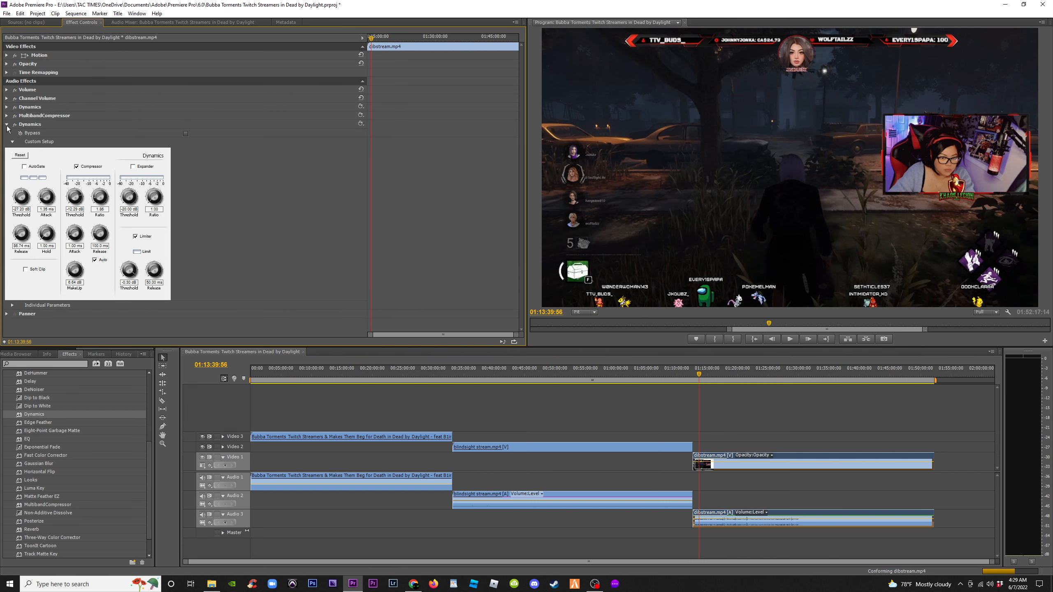
left_click(7, 125)
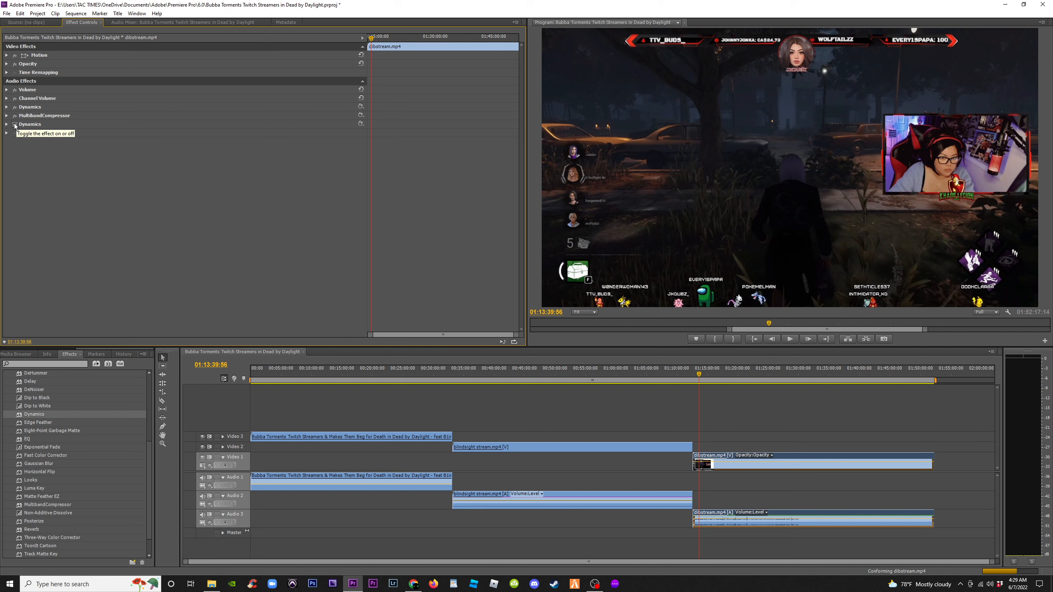
Play the dibstream section to listen to the processed audio
key("space")
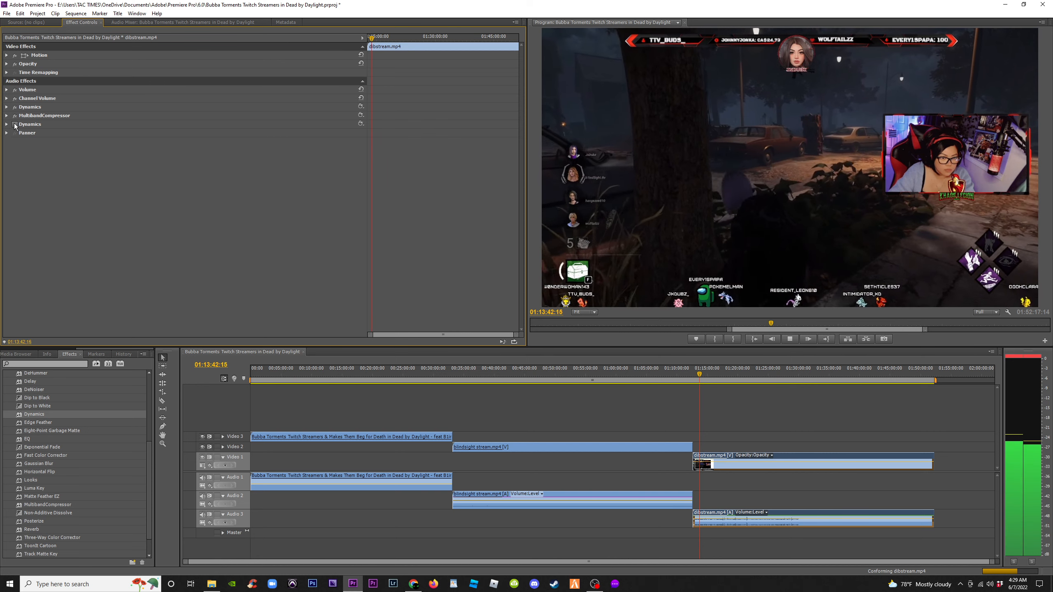
key("space")
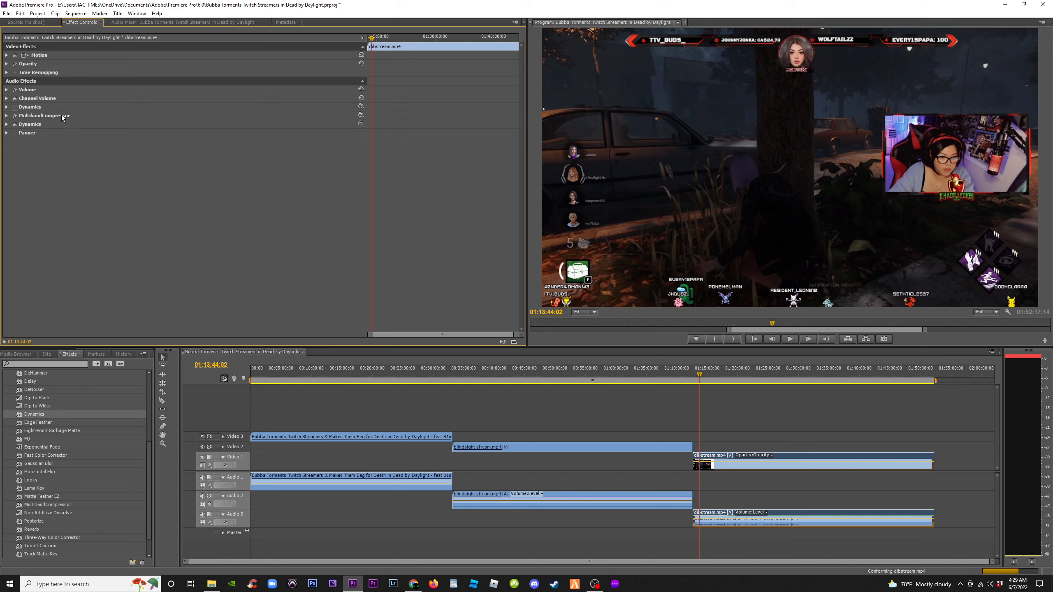
key("space")
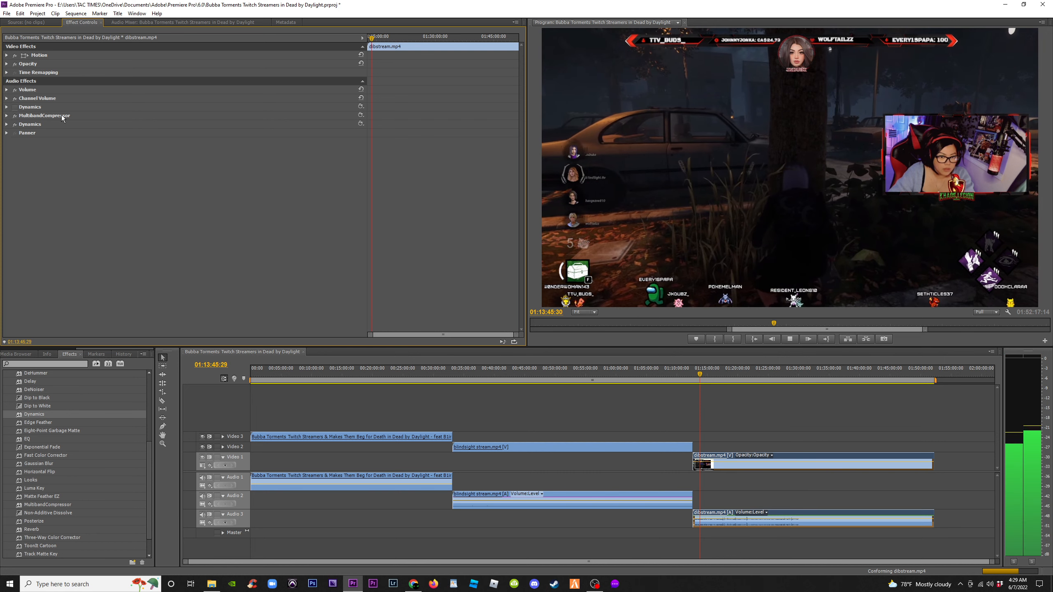
key("space")
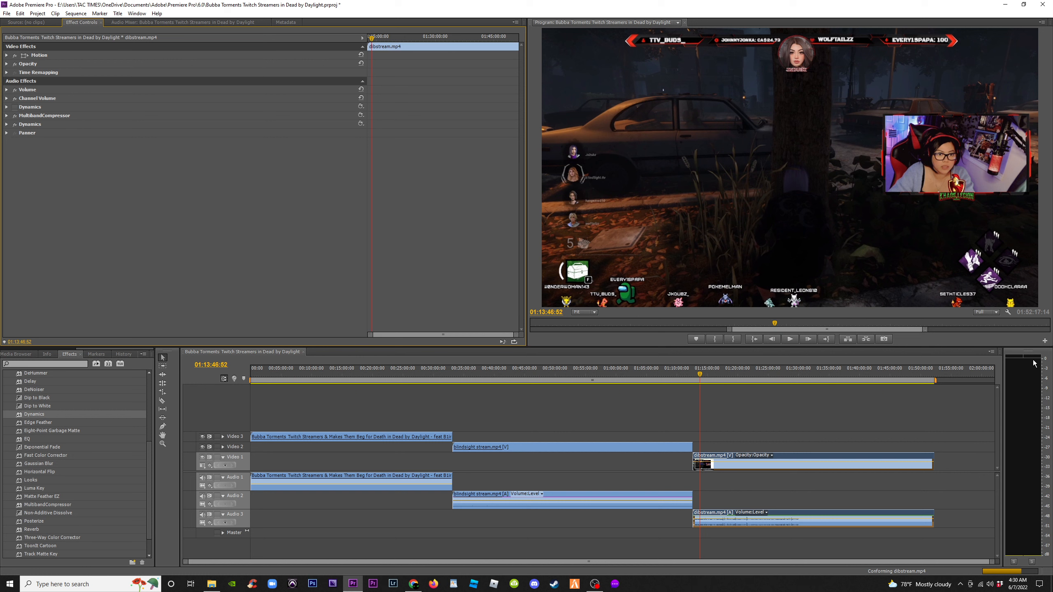
key("space")
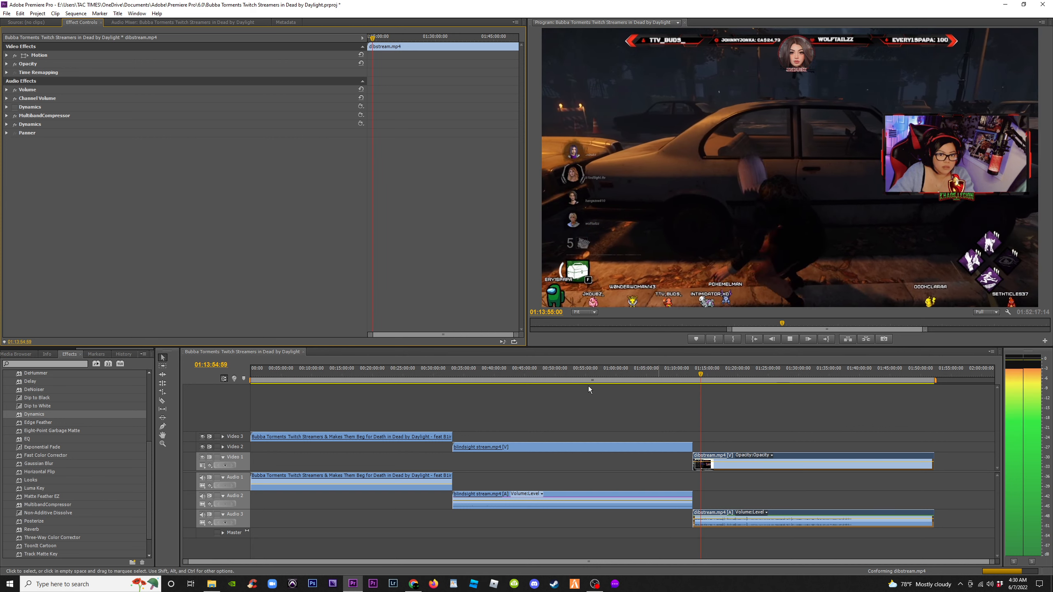
Jump between the blindsight, dibstream and opening sections of the sequence and play each to compare audio levels
left_click(460, 376)
key("space")
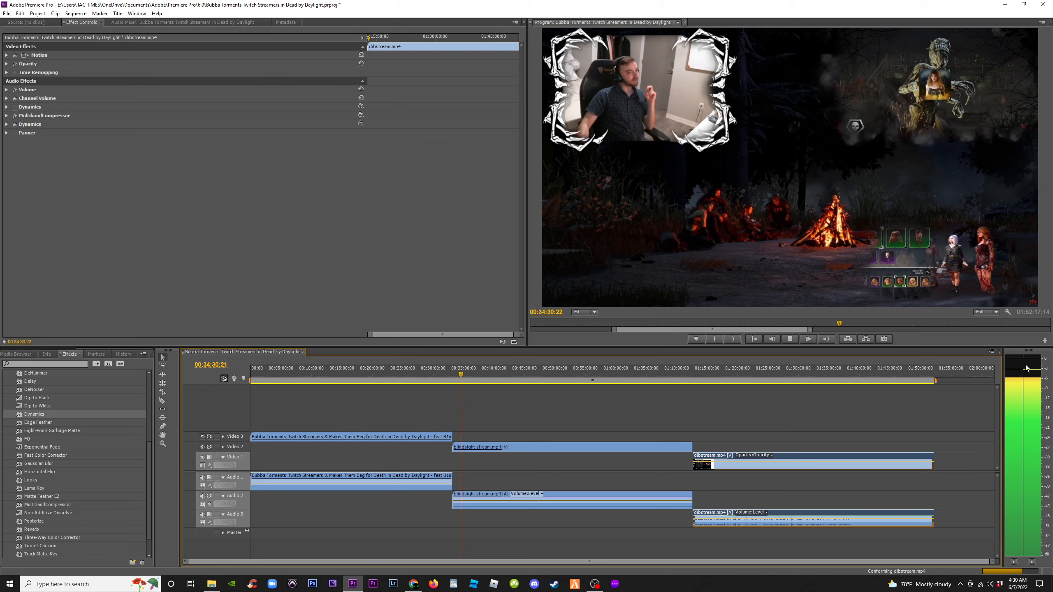
key("space")
left_click(254, 376)
key("space")
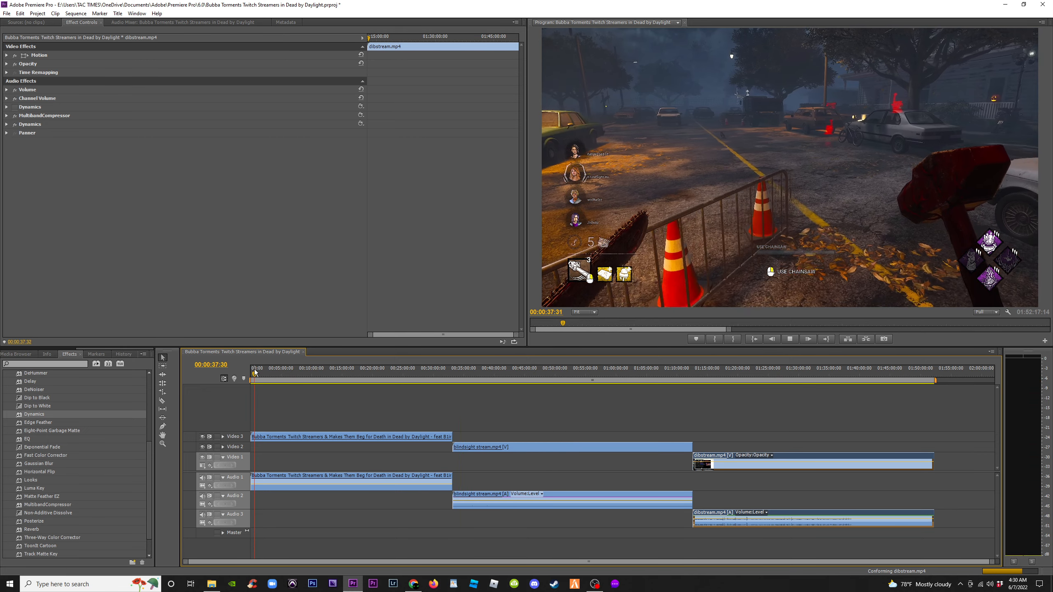
key("space")
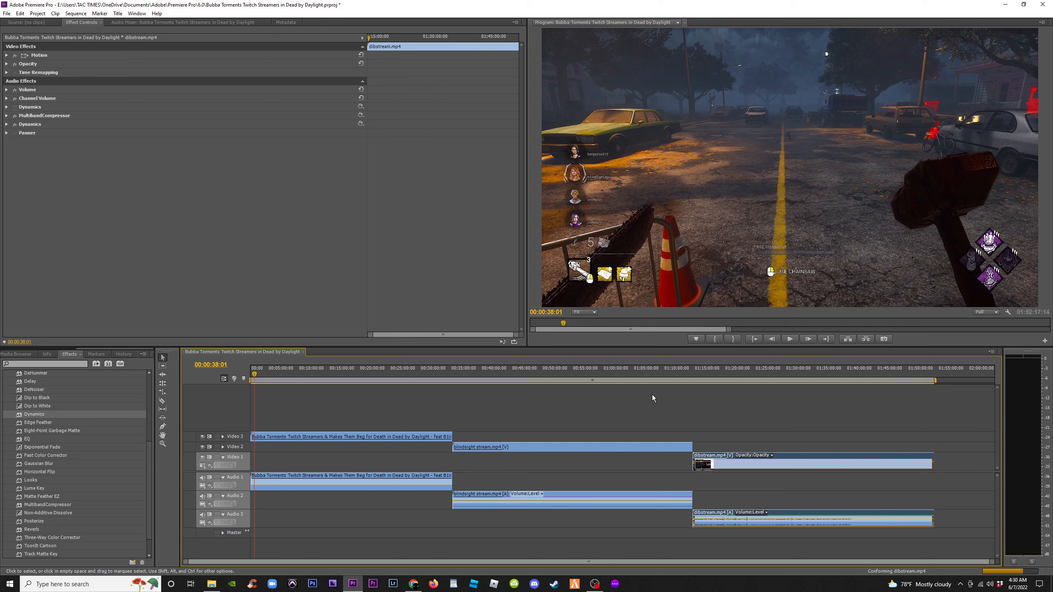
left_click(713, 376)
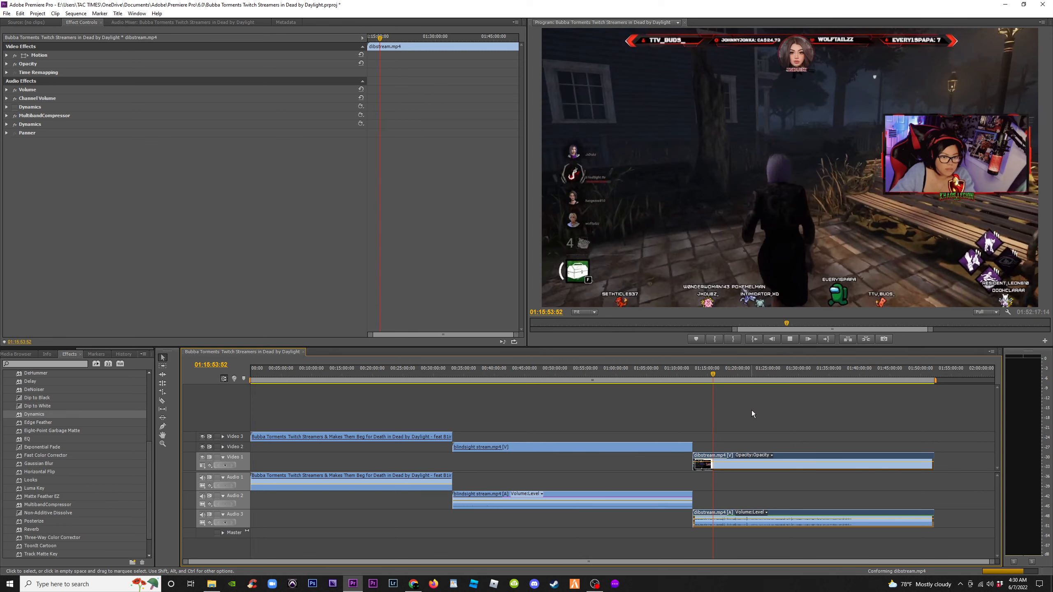
key("space")
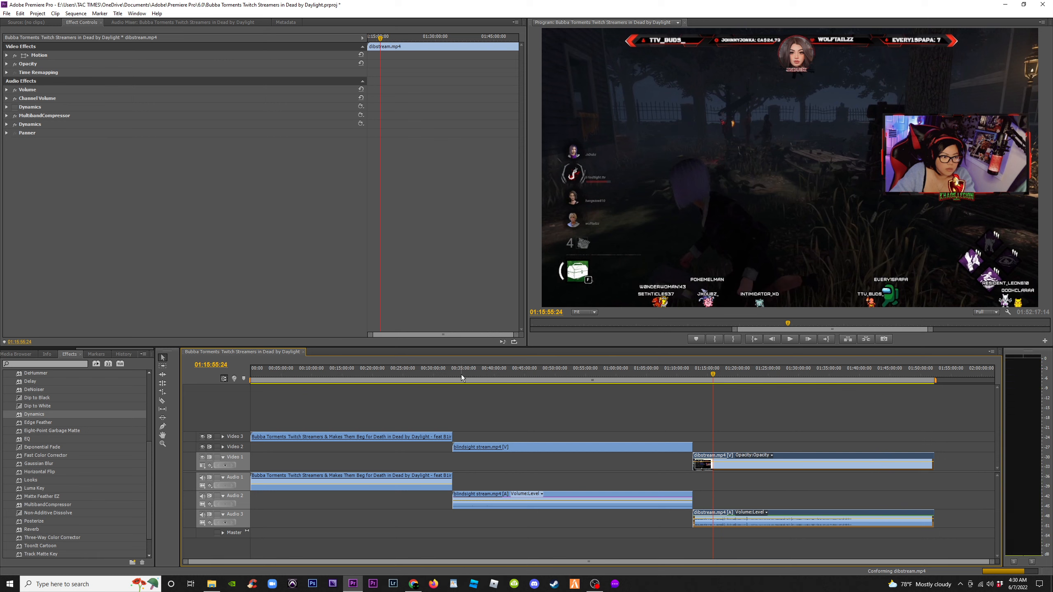
left_click(462, 375)
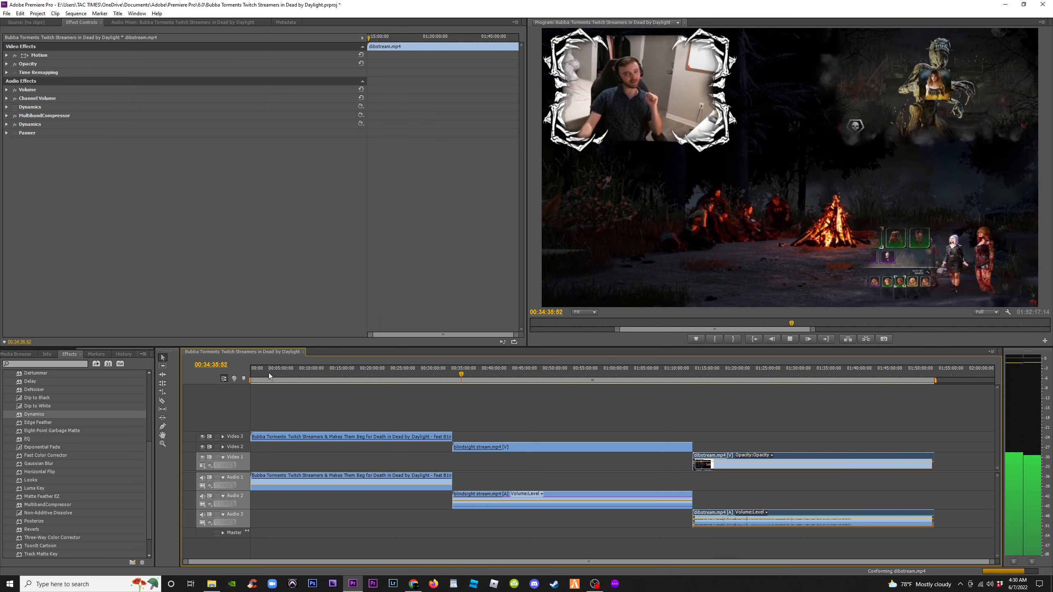
left_click(253, 375)
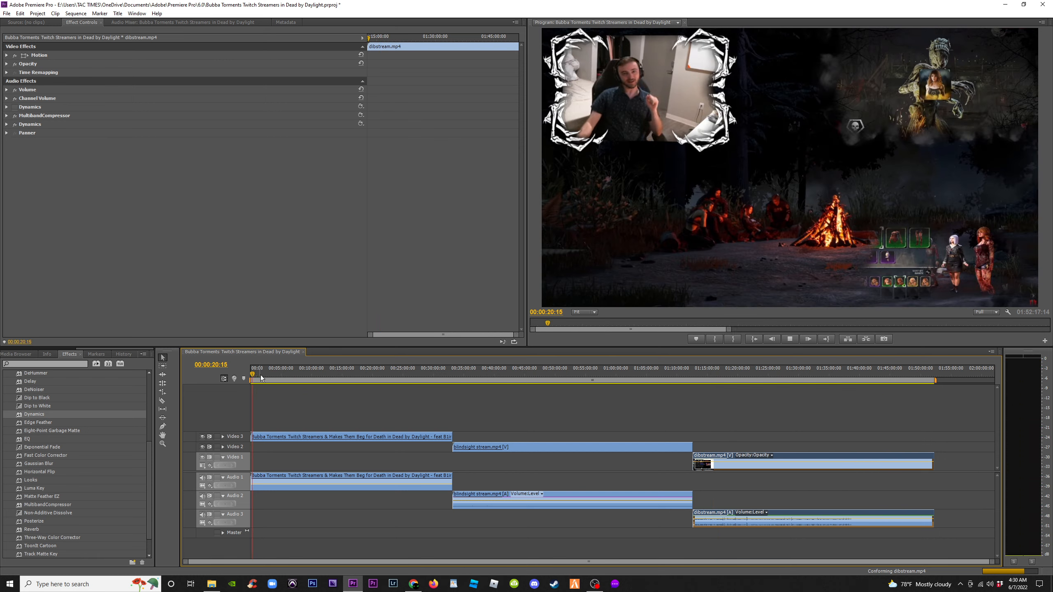
key("space")
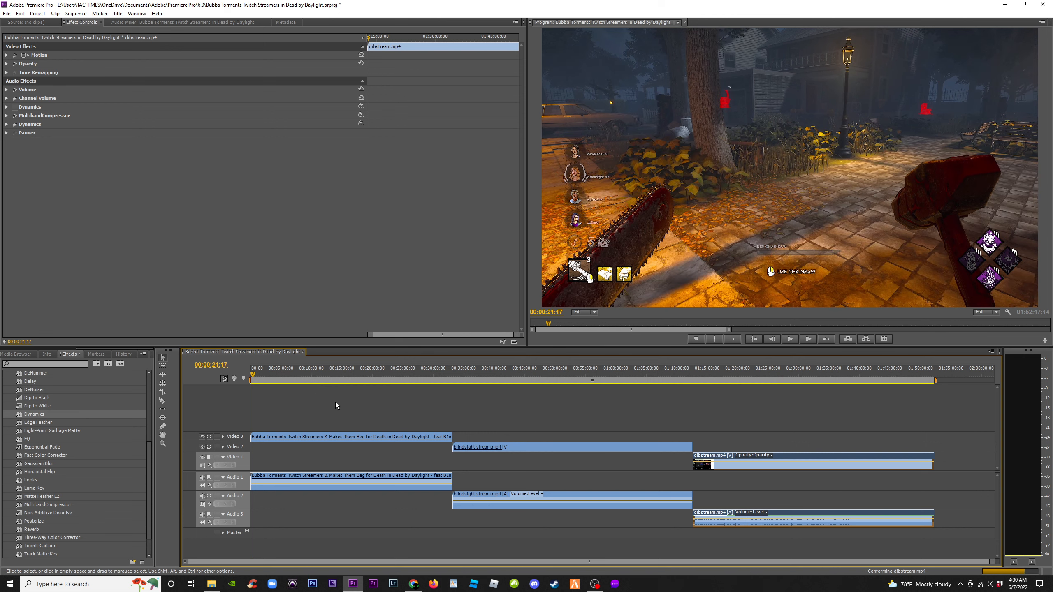
Zoom into the start of the timeline and move the playhead to about 00:02:17
key("equal")
key("equal")
key("equal")
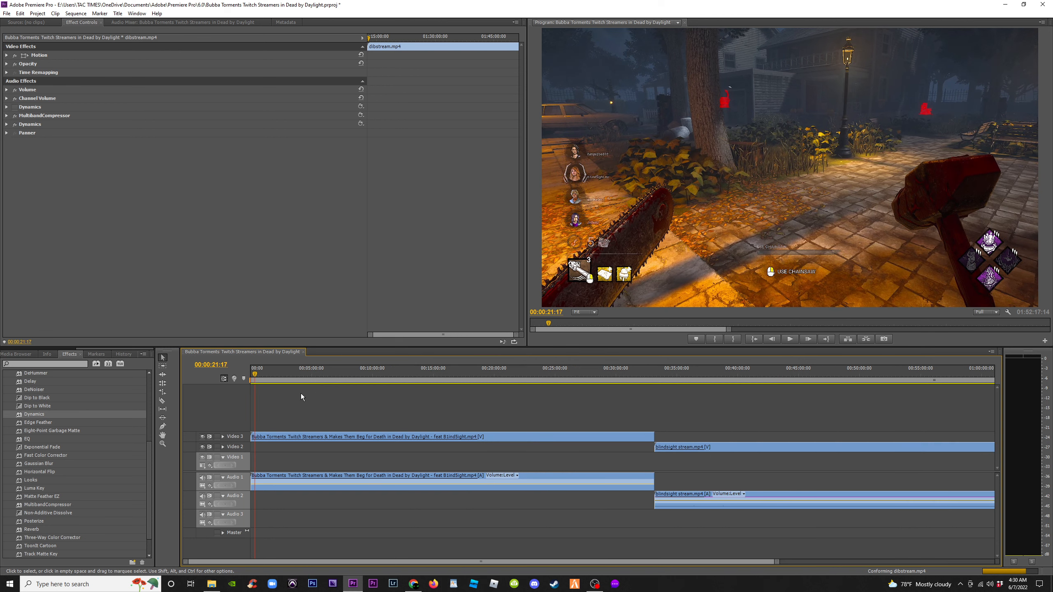
left_click(279, 373)
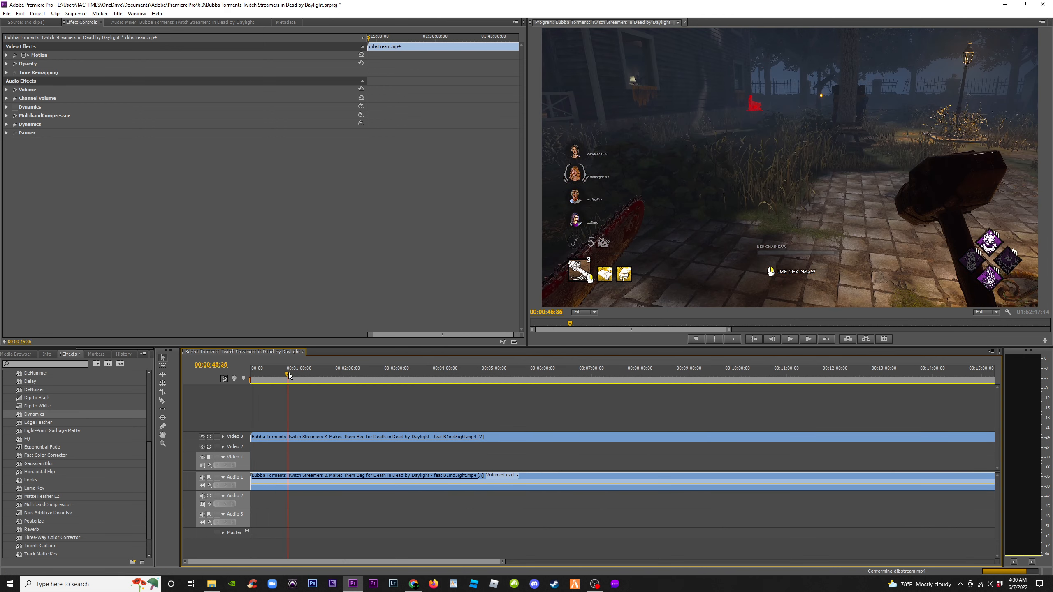
left_click_drag(288, 375, 363, 383)
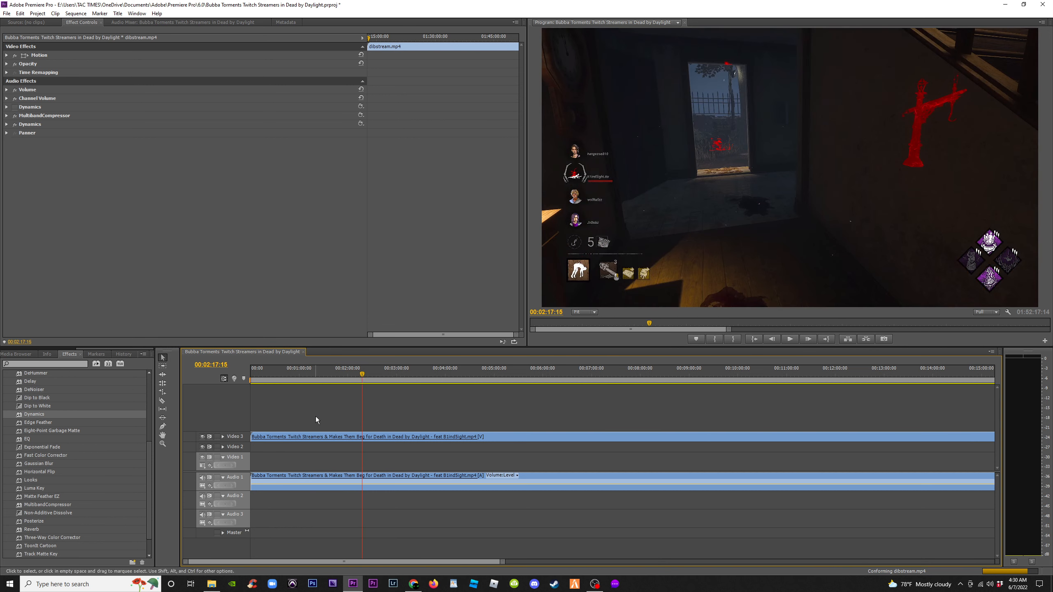
key("Left")
key("Left")
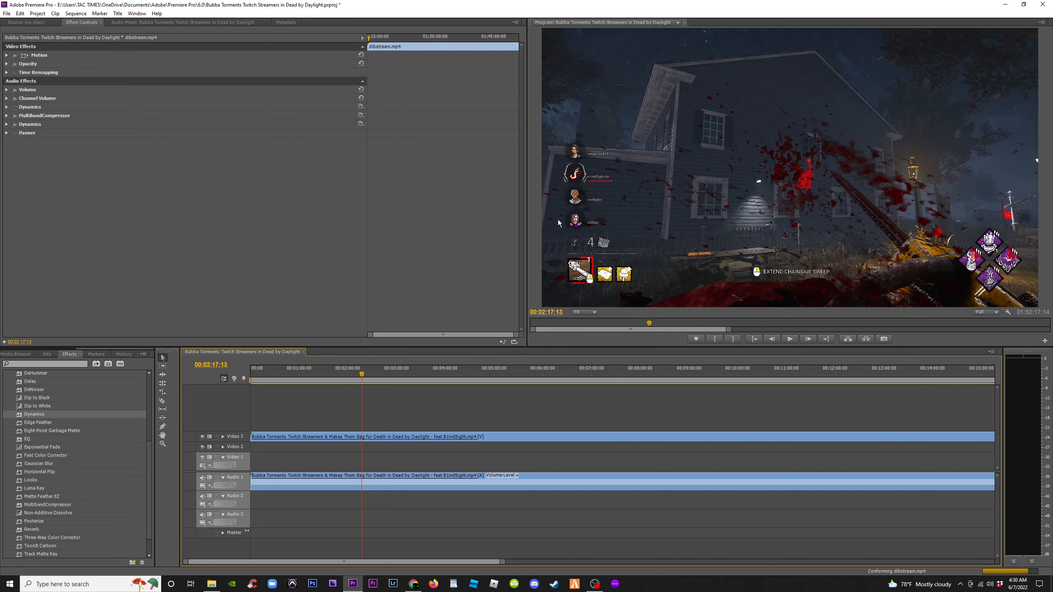
Play the opening clip around 00:01:25 and step frame by frame near 00:01:22 to look for a cut point
left_click_drag(527, 347, 277, 385)
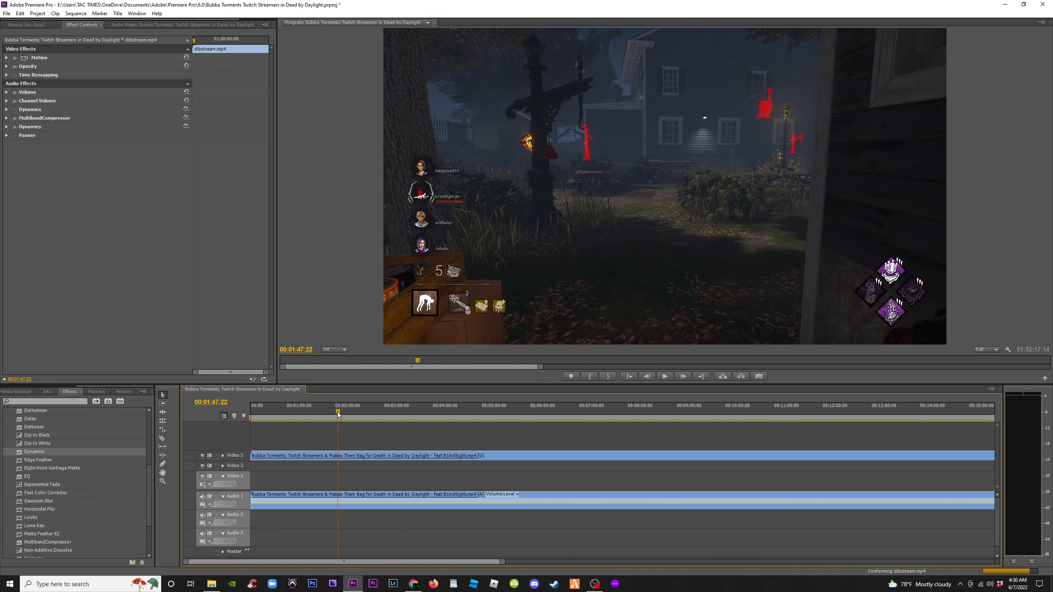
left_click_drag(336, 413, 321, 413)
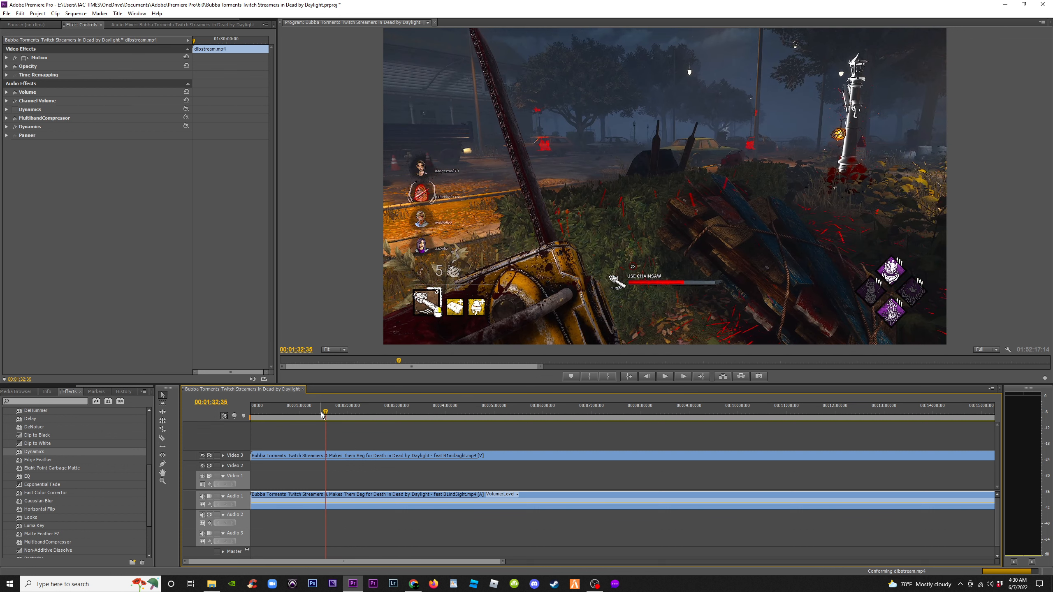
left_click(324, 409)
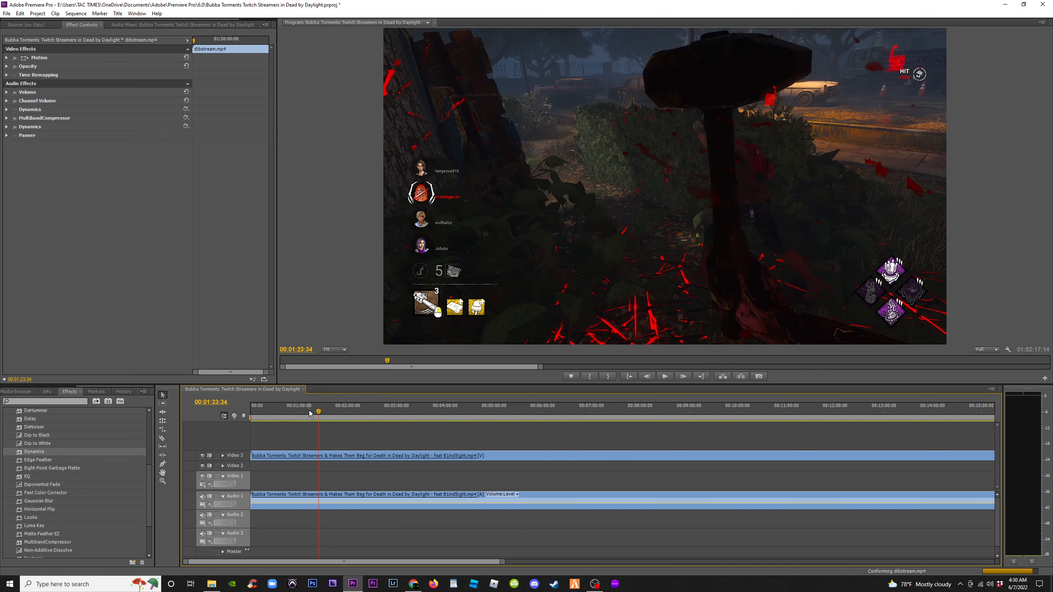
left_click(310, 413)
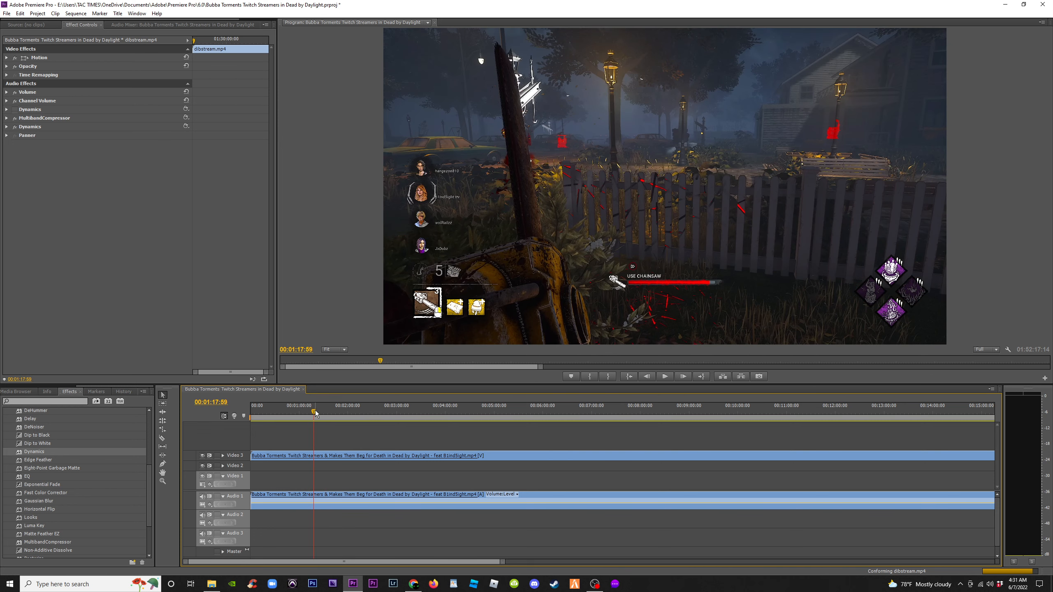
left_click_drag(316, 411, 322, 413)
key("space")
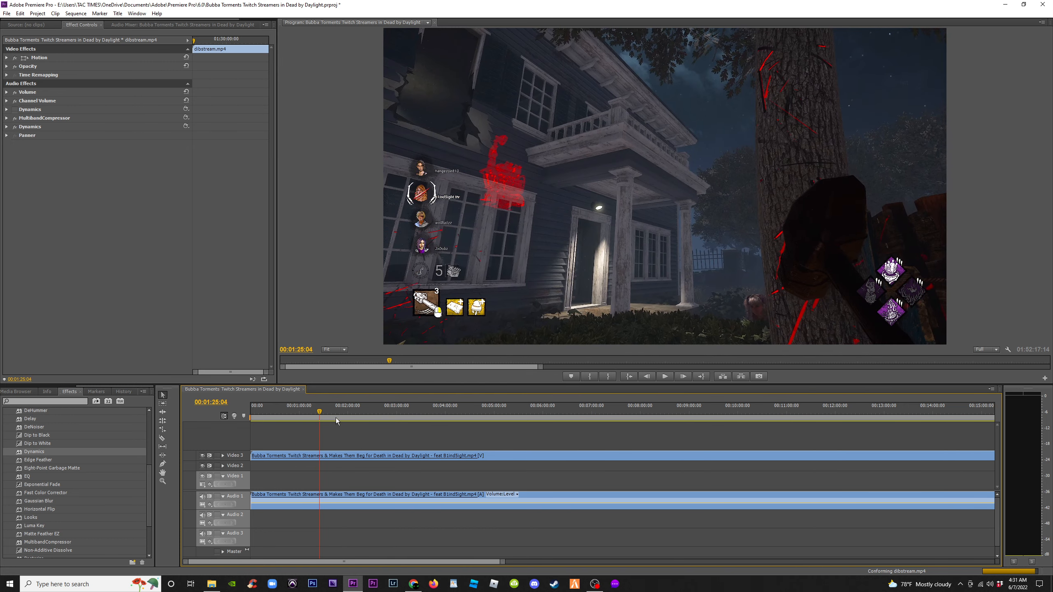
key("Left")
key("Left")
key("Left")
key("Left")
key("Left")
key("Left")
key("Left")
key("Left")
key("Left")
key("Left")
key("Left")
key("Left")
key("Left")
key("Left")
key("Left")
key("Left")
key("Left")
key("Left")
key("Left")
key("Left")
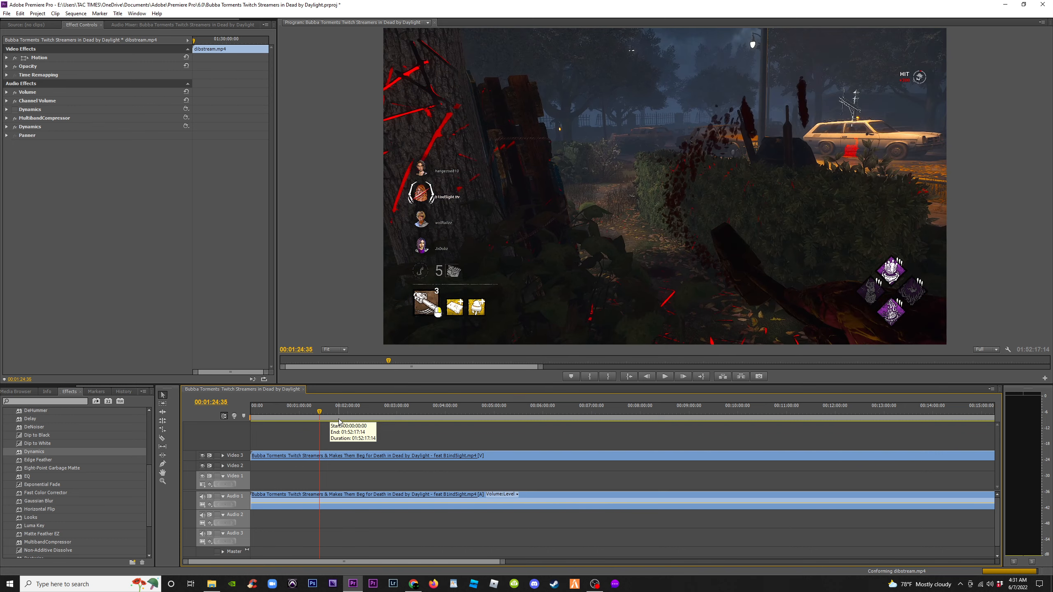
key("Left")
key("Left")
key("Left")
key("Left")
key("Left")
key("Left")
key("Left")
key("Left")
key("Left")
key("Left")
key("Left")
key("Left")
key("Left")
key("Left")
key("Left")
key("Left")
key("Left")
key("Left")
key("Left")
key("Left")
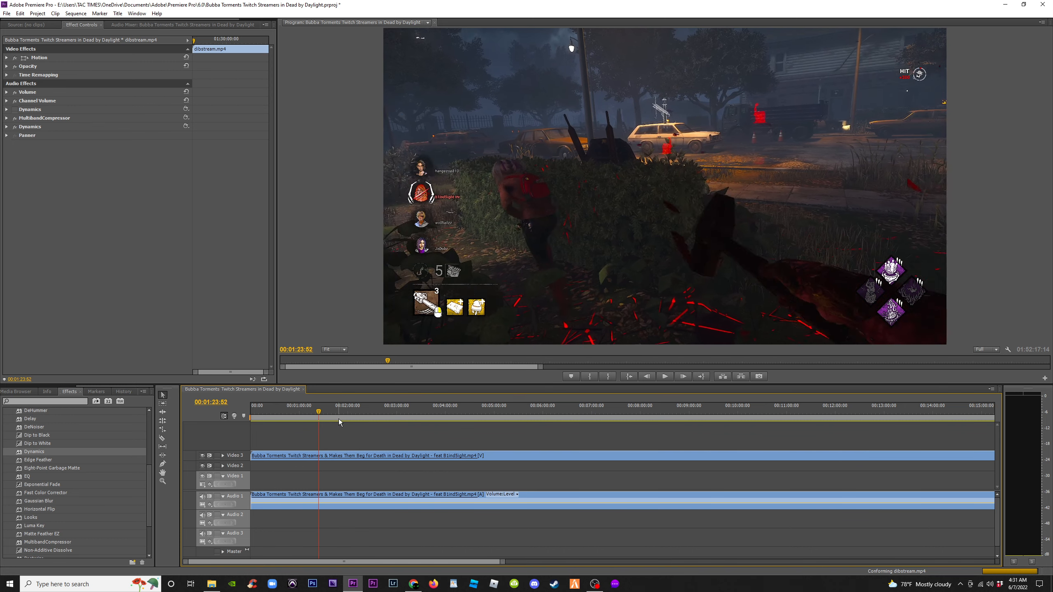
key("Left")
key("Left")
key("Left")
key("Left")
key("Left")
key("Left")
key("Left")
key("Left")
key("Left")
key("Left")
key("Left")
key("Left")
key("Left")
key("Left")
key("Left")
key("Left")
key("Left")
key("Left")
key("Left")
key("Left")
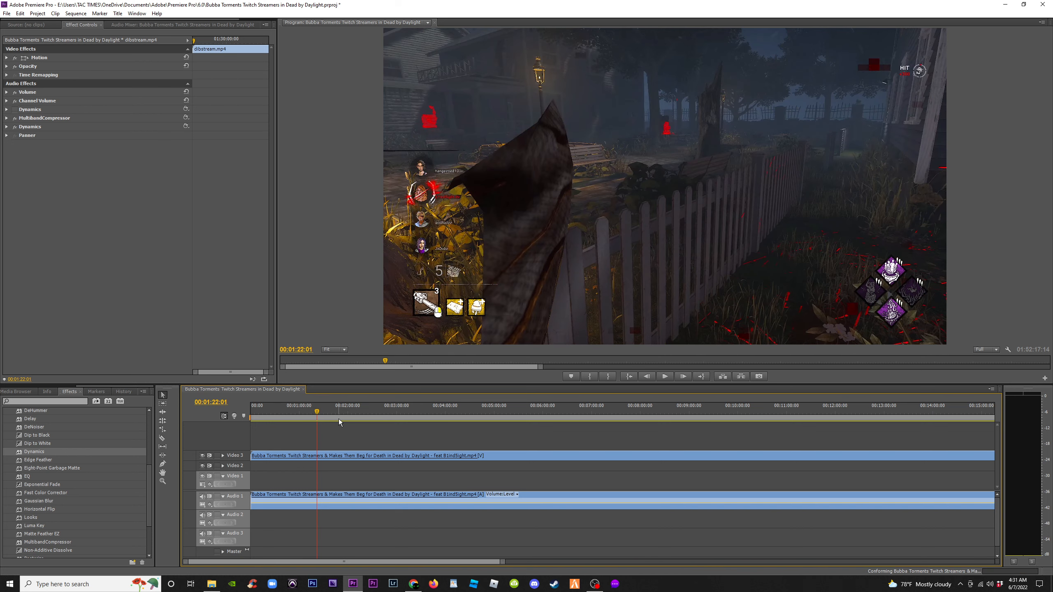
key("Left")
key("Left")
key("Left")
key("Left")
key("Left")
key("Left")
key("Left")
key("Left")
key("Left")
key("Left")
key("Left")
key("Right")
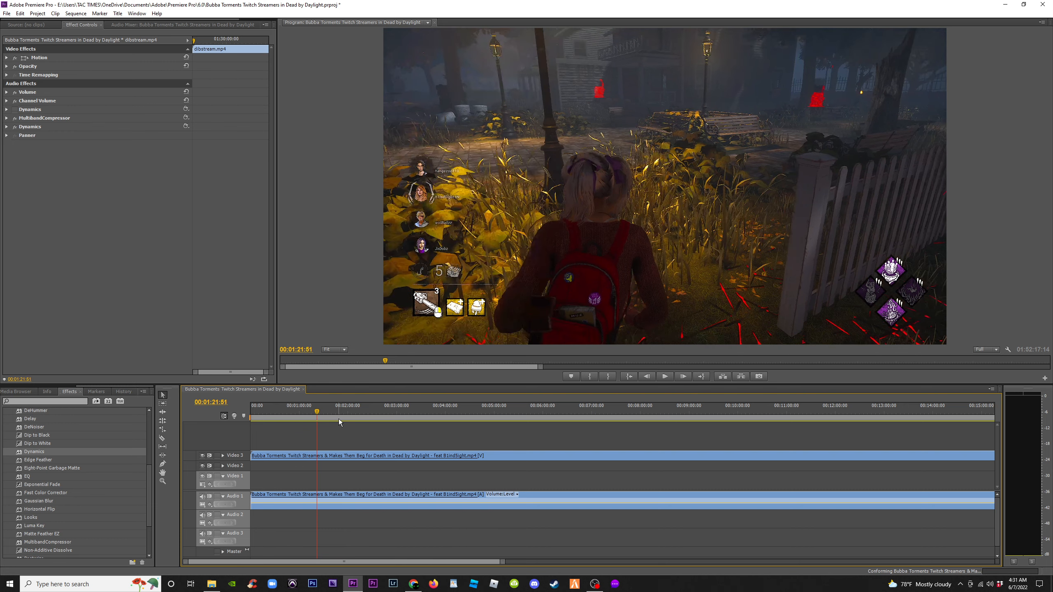
key("Right")
key("Right")
key("Right")
key("Right")
key("Right")
key("Right")
key("Right")
key("Right")
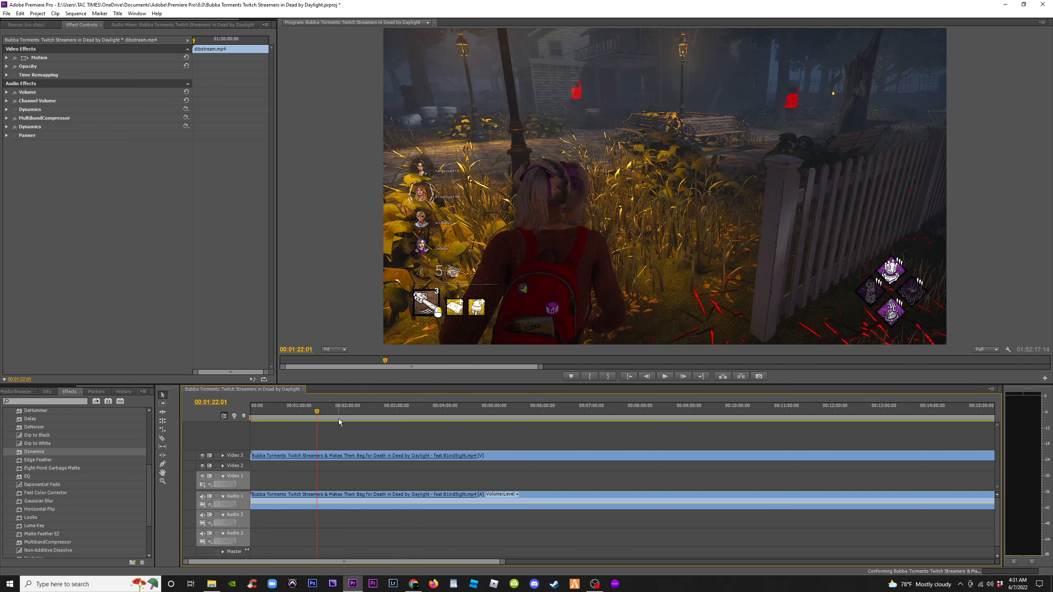
key("Right")
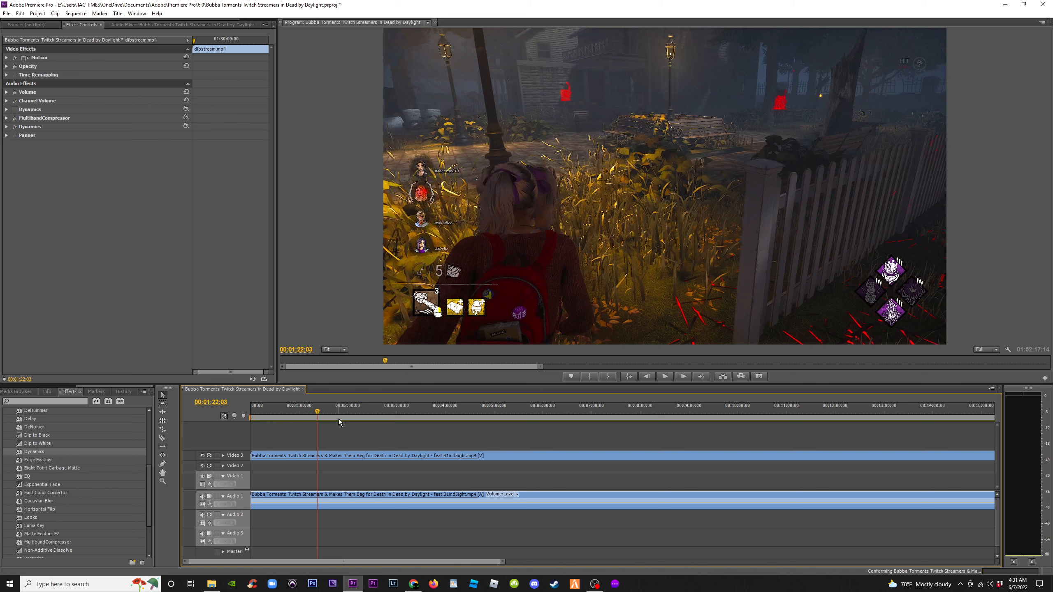
key("Right")
key("Right")
key("Right")
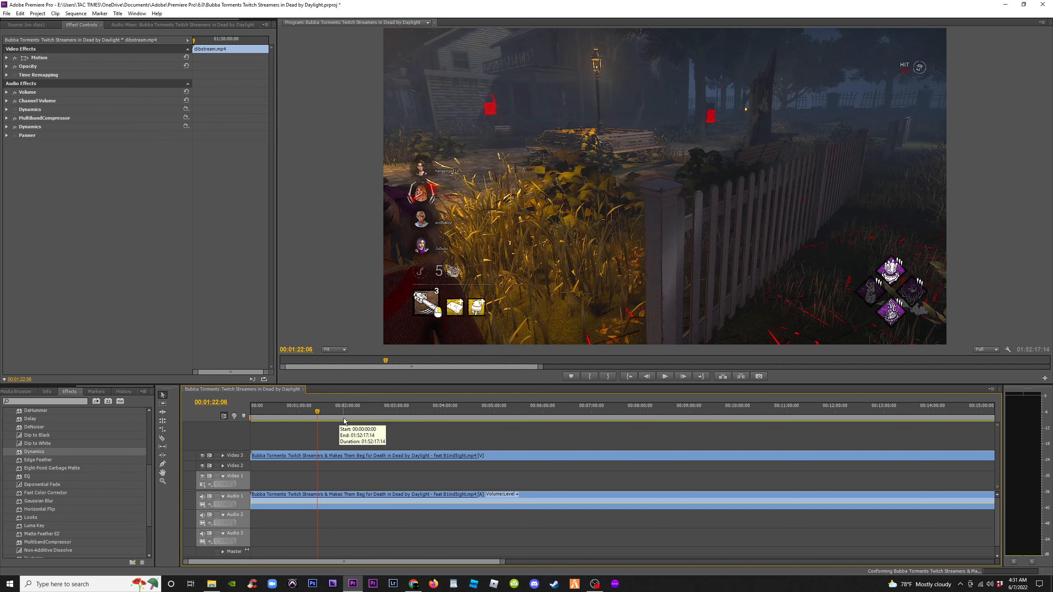
key("Right")
key("Right")
key("Right")
key("Right")
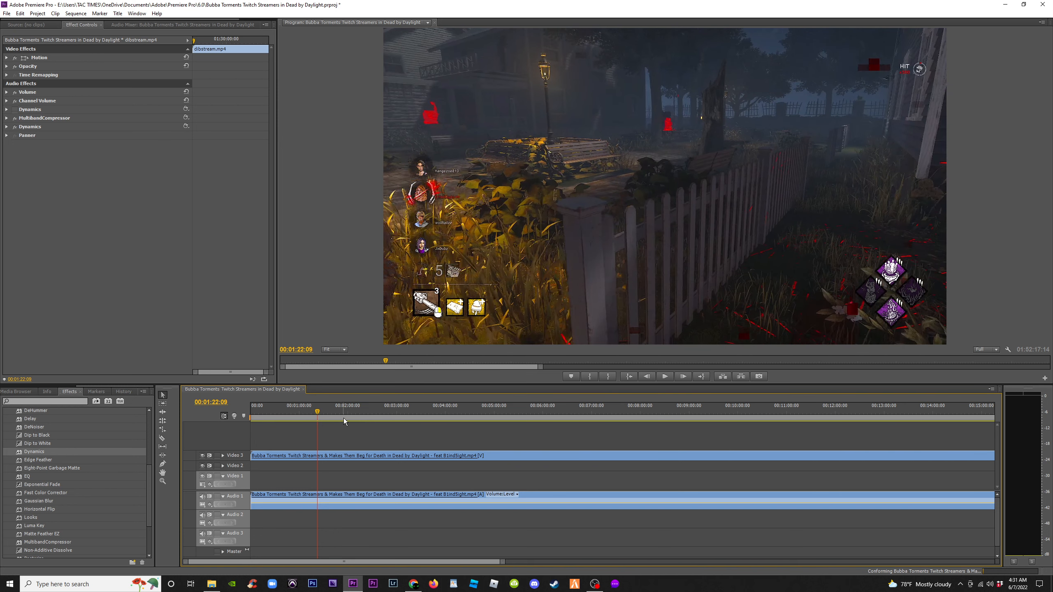
key("Right")
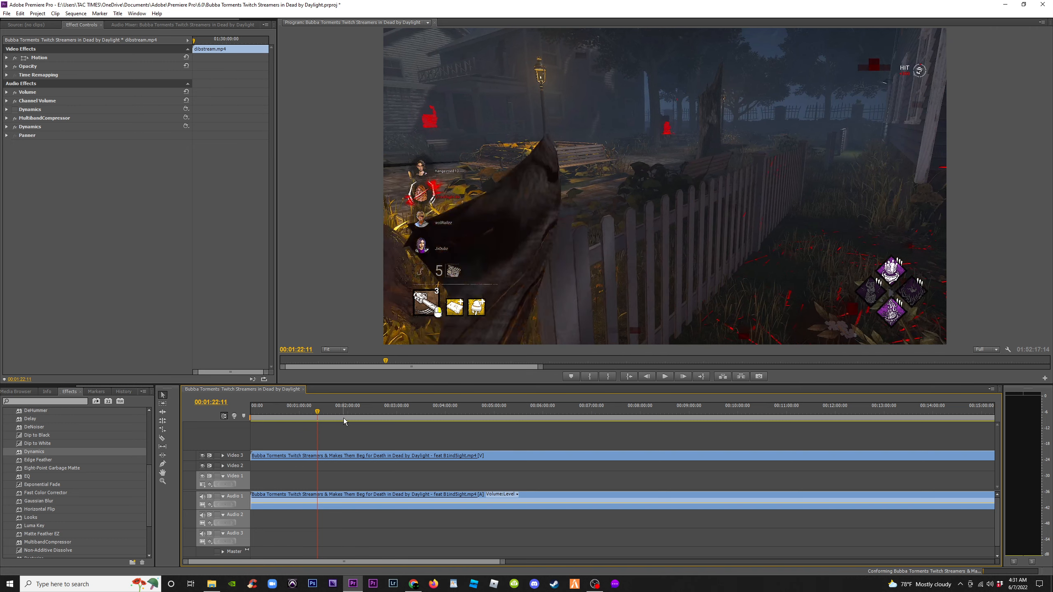
Step frame by frame near 00:01:47 and trim the start of the opening clip to the playhead at about 00:01:46:52
key("Left")
left_click_drag(322, 411, 342, 419)
key("Left")
key("Left")
key("Left")
key("Left")
key("Left")
key("Left")
key("Left")
key("Left")
key("Left")
key("Left")
key("Left")
key("Left")
key("Left")
key("Left")
key("Left")
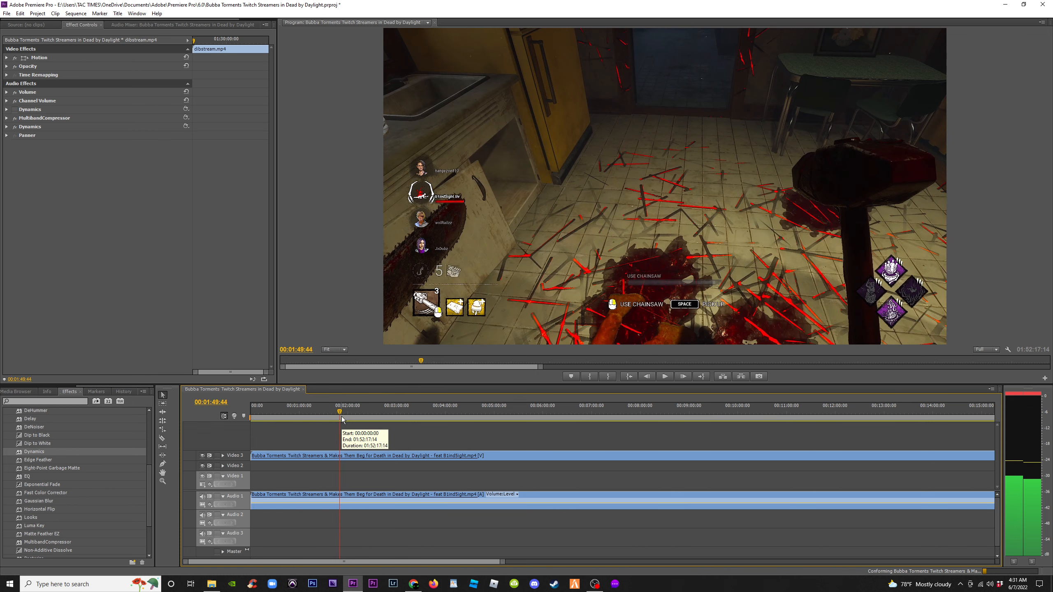
key("Left")
key("Left")
key("Left")
key("Left")
key("Left")
key("Left")
key("Left")
key("Left")
key("Left")
key("Left")
key("Left")
key("Left")
key("Left")
key("Left")
key("Left")
key("Left")
key("Left")
key("Left")
key("Left")
key("Left")
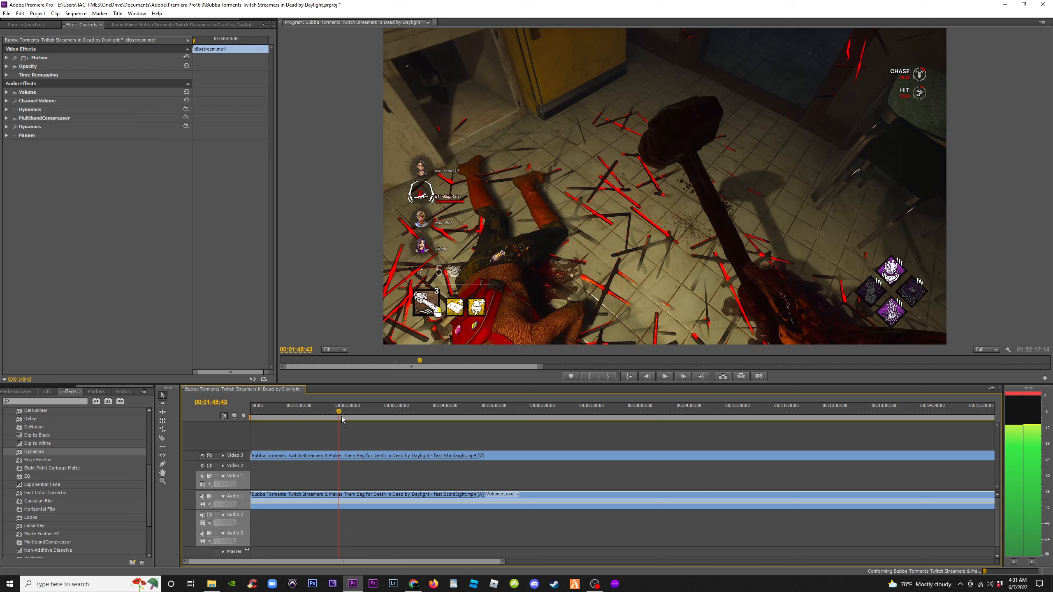
key("Left")
key("Left")
key("Left")
key("Left")
key("Left")
key("Left")
key("Left")
key("Left")
key("Left")
key("Left")
key("Left")
key("Left")
key("Left")
key("Left")
key("Left")
key("Left")
key("Left")
key("Left")
key("Left")
key("Left")
key("Left")
key("Left")
key("Left")
key("Left")
key("Left")
key("Left")
key("Left")
key("Left")
key("Left")
key("Left")
key("Left")
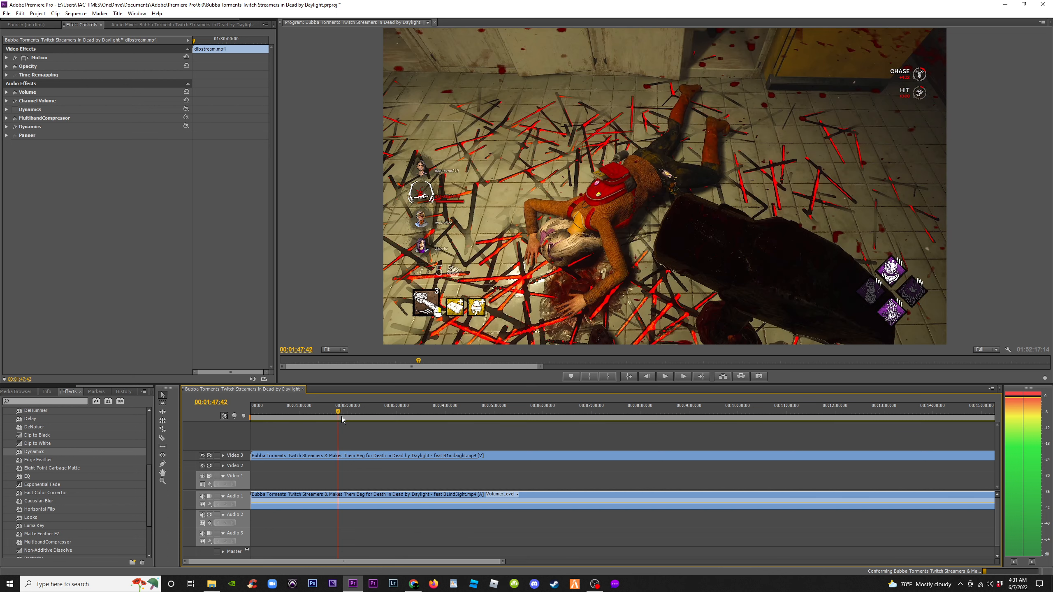
key("Left")
key("Left")
key("Left")
key("Left")
key("Left")
key("Left")
key("Left")
key("Left")
key("Left")
key("Left")
key("Left")
key("Left")
key("Left")
key("Left")
key("Left")
key("Left")
key("Left")
key("Left")
key("Left")
key("Left")
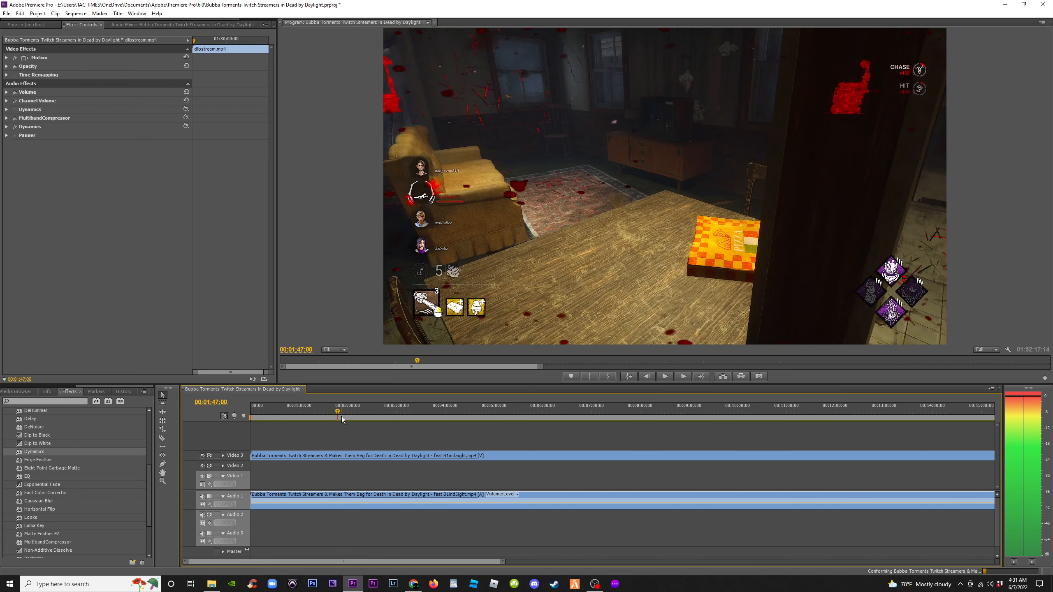
key("Left")
key("Left")
key("Left")
key("Left")
key("Left")
key("Left")
key("Left")
key("Left")
key("Left")
key("Left")
key("Left")
key("Left")
key("Left")
key("Left")
key("Left")
key("Left")
key("Left")
key("Left")
key("Left")
key("Left")
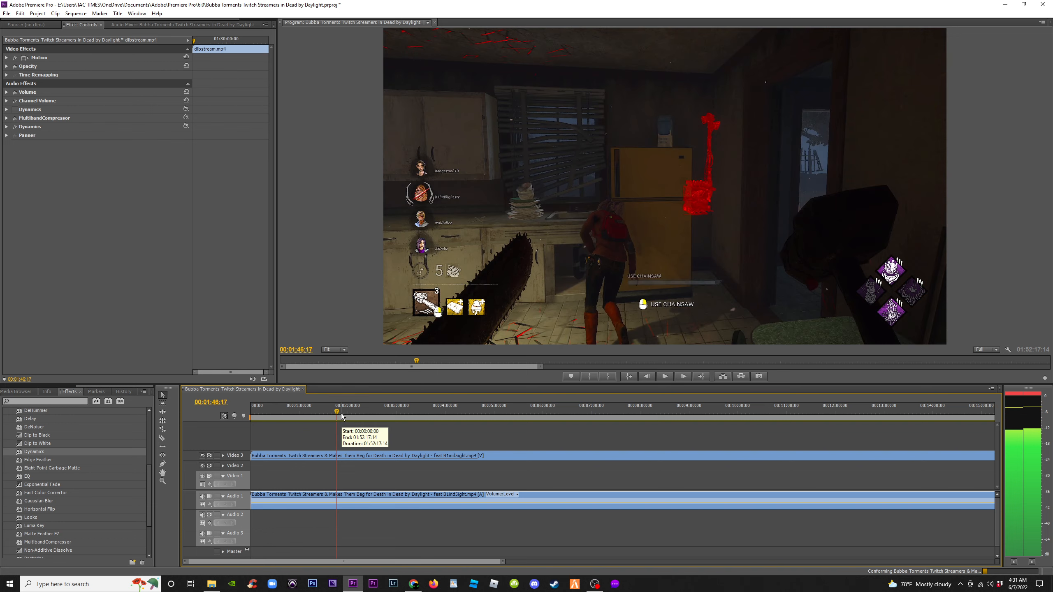
key("Right")
key("Right")
key("Right")
key("Right")
key("Right")
key("Right")
key("Right")
key("Right")
key("Right")
key("Right")
key("Right")
key("Right")
key("Right")
key("Right")
key("Right")
key("Right")
key("Right")
key("Right")
key("Right")
key("Right")
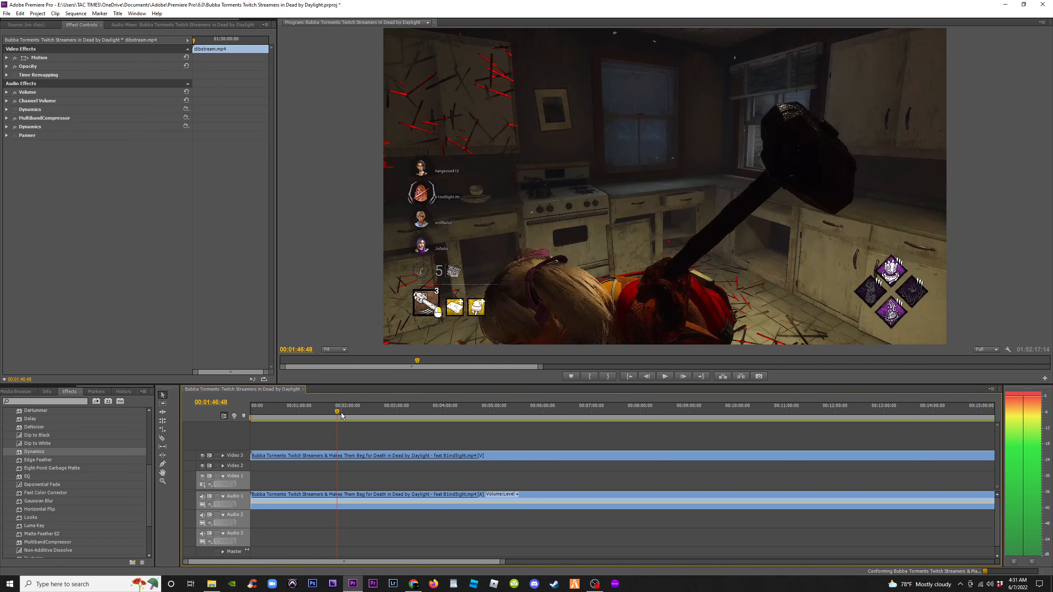
key("Right")
key("Right")
key("Right")
key("Right")
key("Right")
key("Left")
key("Left")
key("Left")
key("Left")
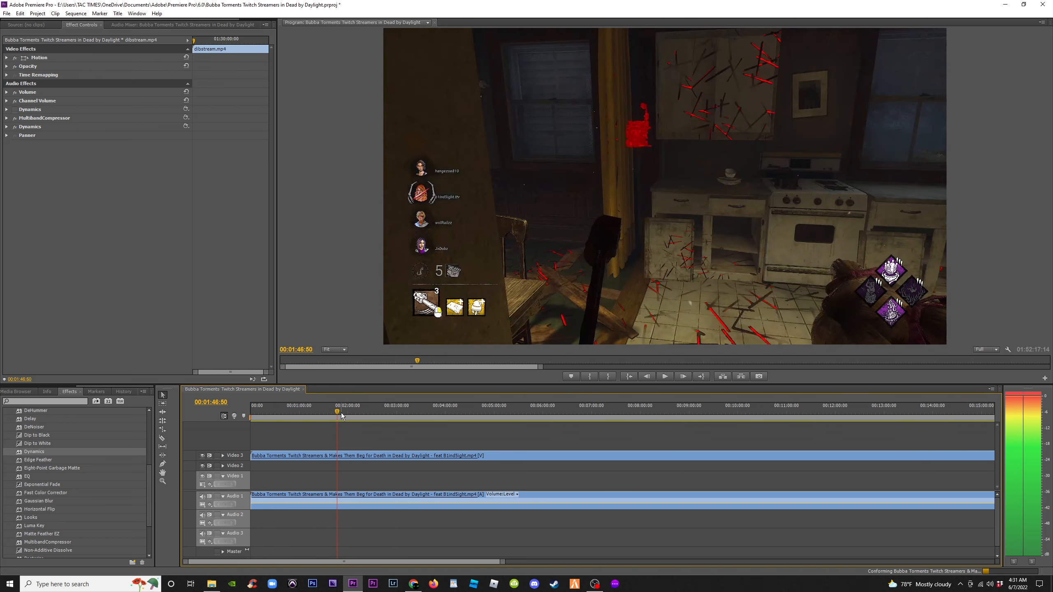
key("Right")
key("Right")
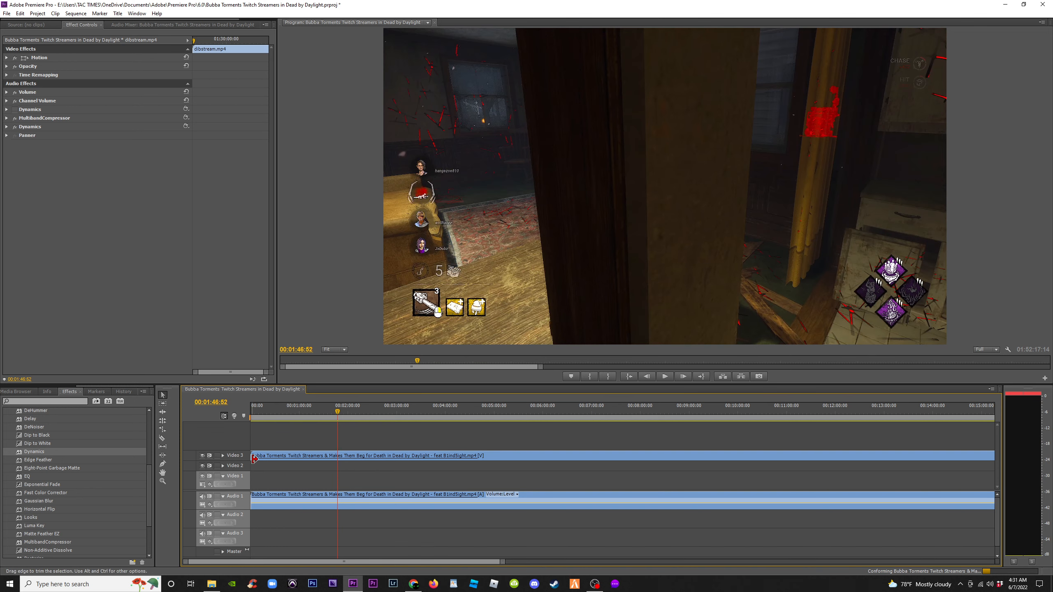
left_click_drag(256, 457, 333, 457)
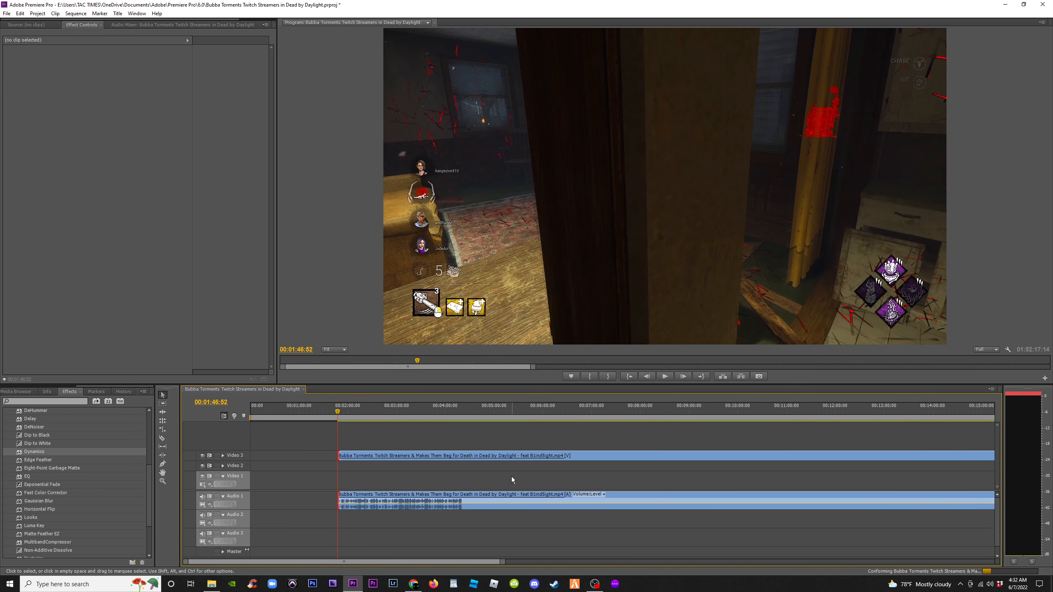
Trim the start of the blindsight clip to the playhead at about 00:41:51:55
key("minus")
key("minus")
key("minus")
left_click(475, 414)
key("equal")
key("equal")
key("equal")
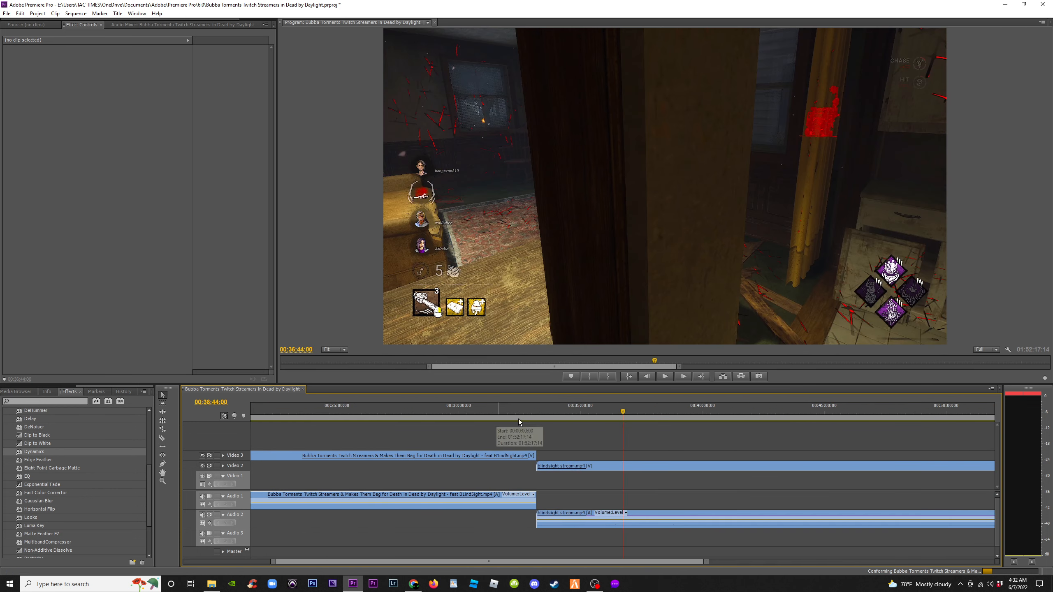
key("minus")
key("minus")
key("minus")
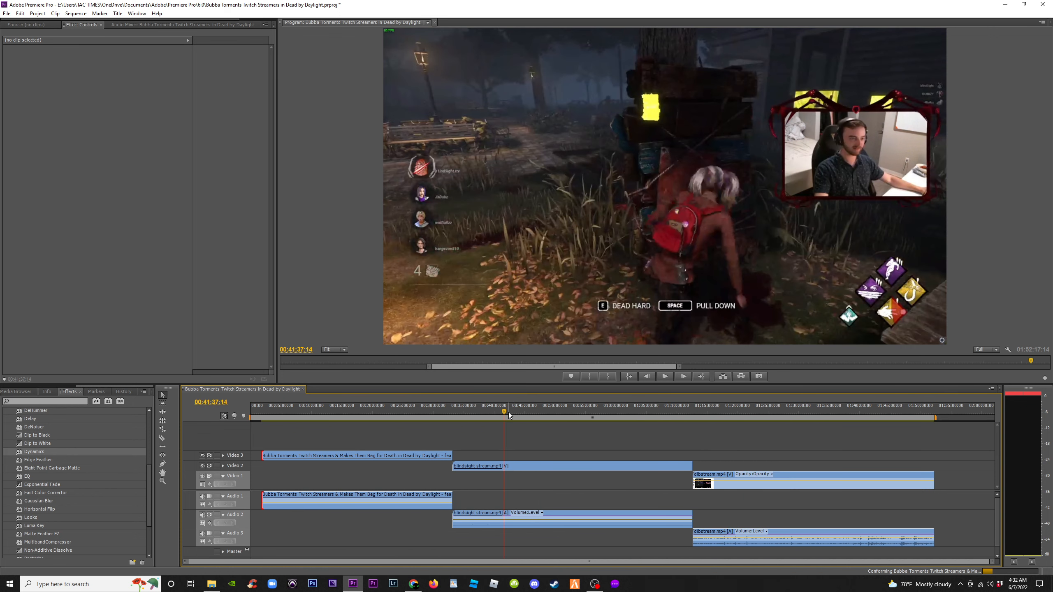
left_click_drag(509, 414, 505, 414)
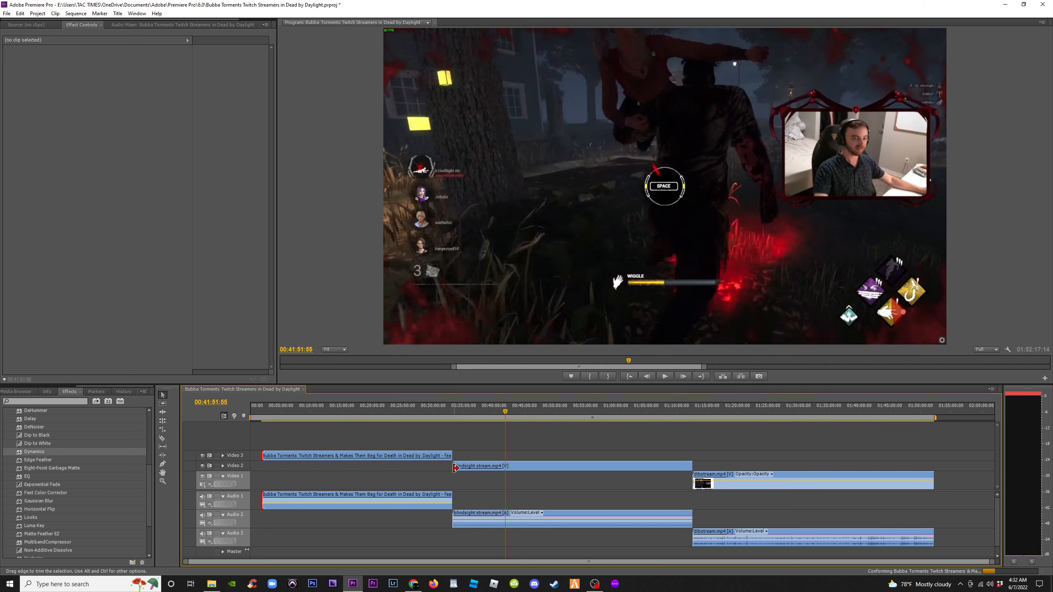
left_click_drag(494, 463, 499, 464)
key("=")
key("=")
key("=")
key("=")
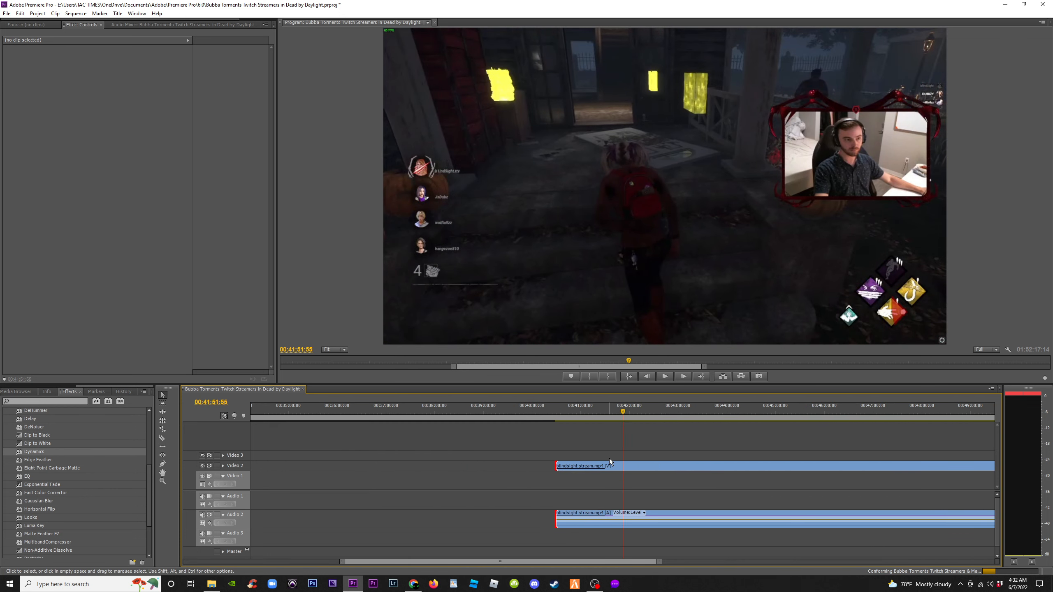
left_click_drag(625, 407, 643, 417)
left_click_drag(491, 466, 624, 464)
Play the beginning of the trimmed blindsight clip to check the cut
left_click(645, 410)
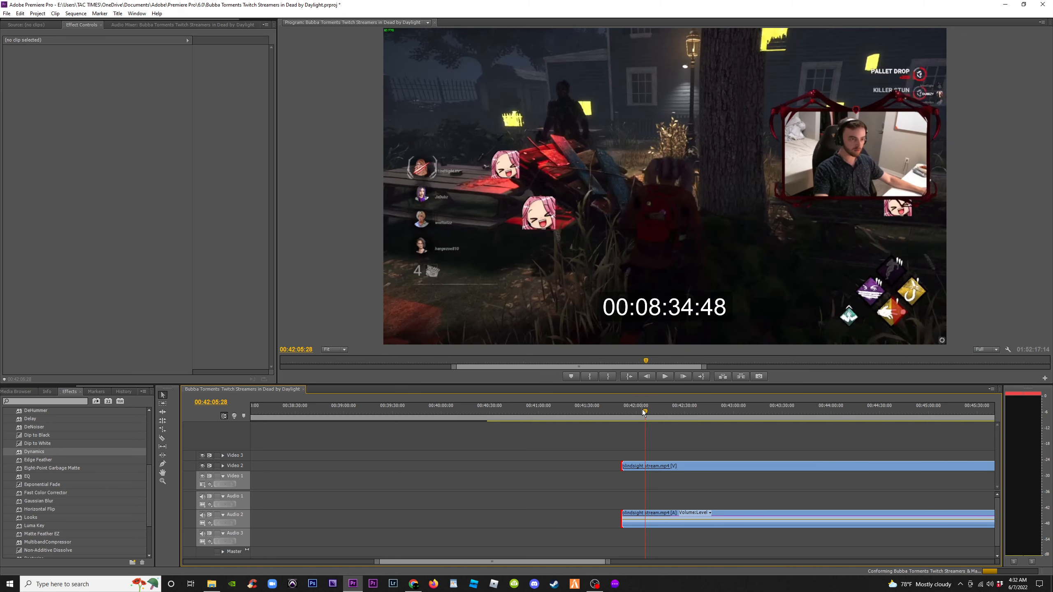
left_click_drag(645, 413, 648, 413)
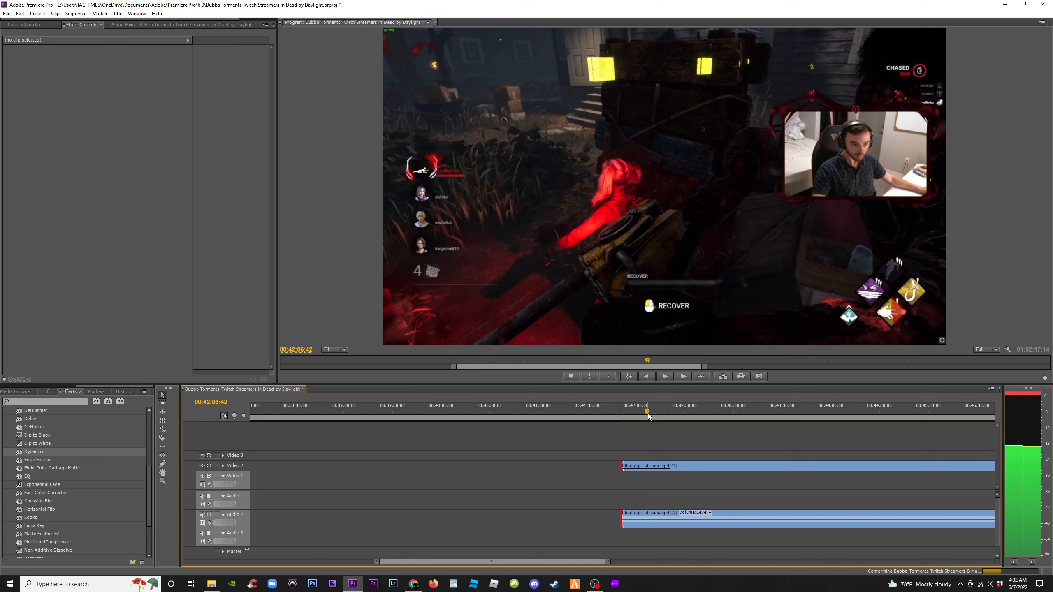
key("minus")
key("minus")
key("minus")
key("minus")
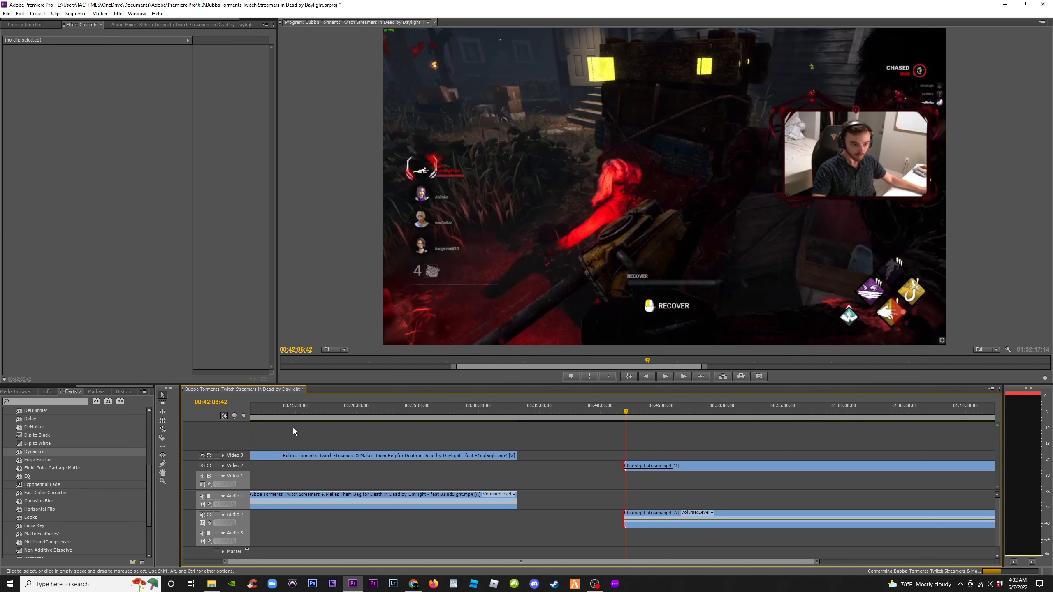
Move the trimmed opening clip to the very start of the sequence and scrub into it
left_click(264, 412)
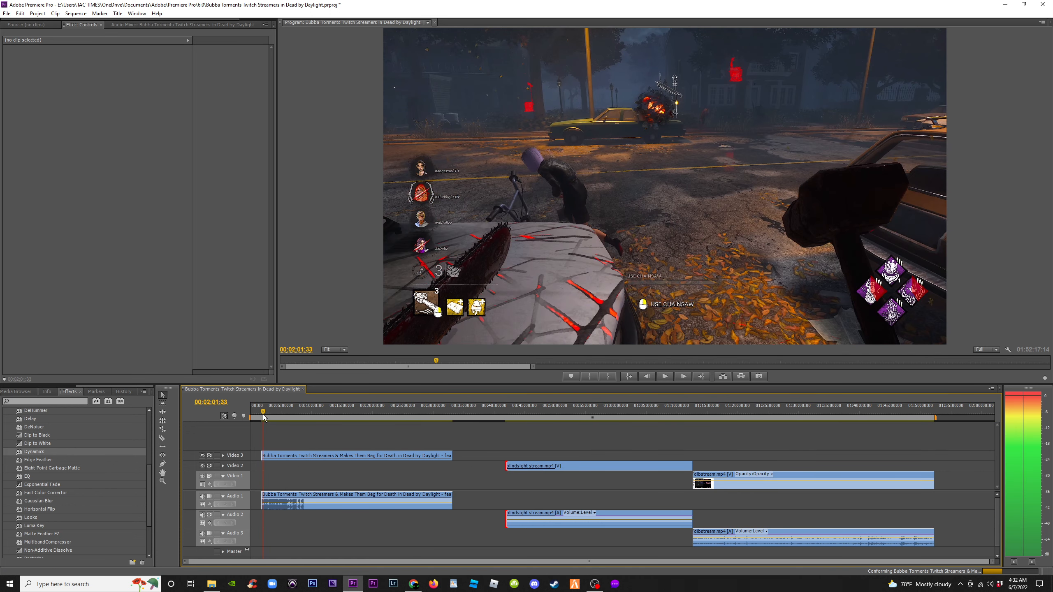
key("equal")
key("equal")
key("equal")
left_click(336, 413)
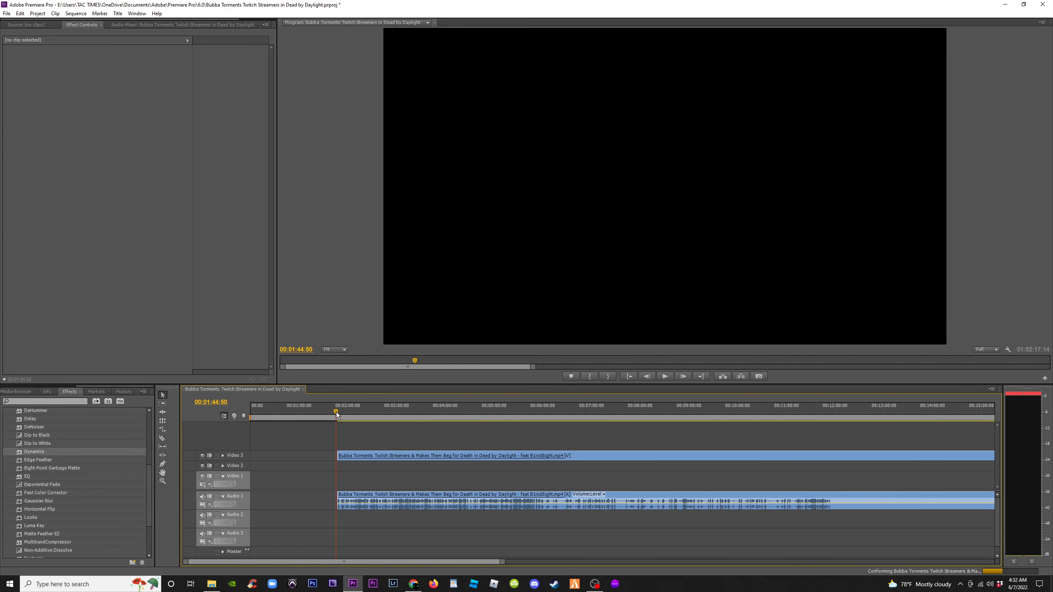
left_click_drag(336, 413, 340, 414)
key("minus")
key("minus")
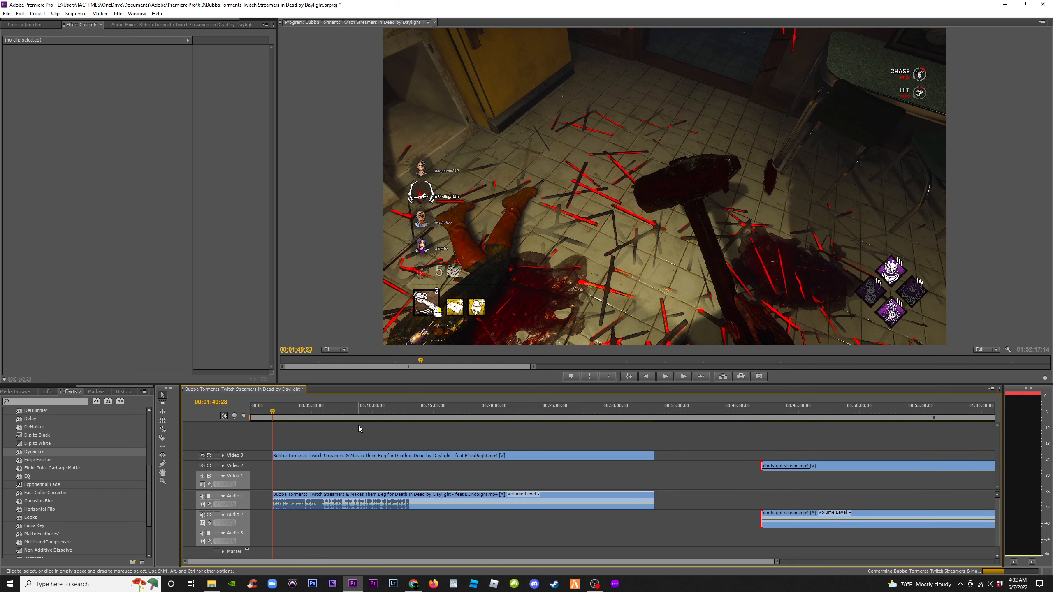
key("equal")
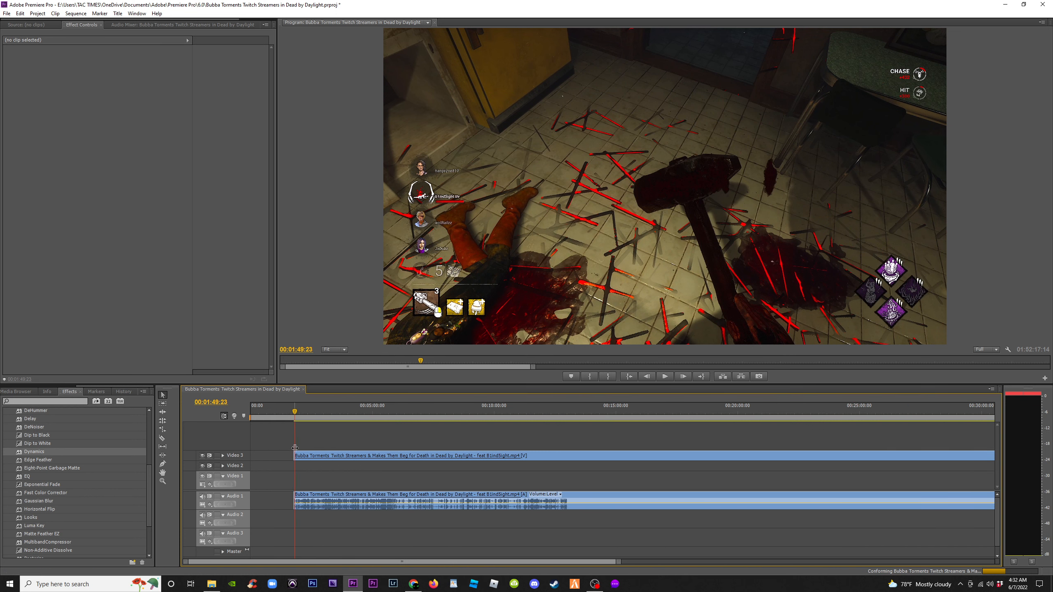
left_click_drag(291, 455, 251, 455)
left_click_drag(268, 413, 271, 414)
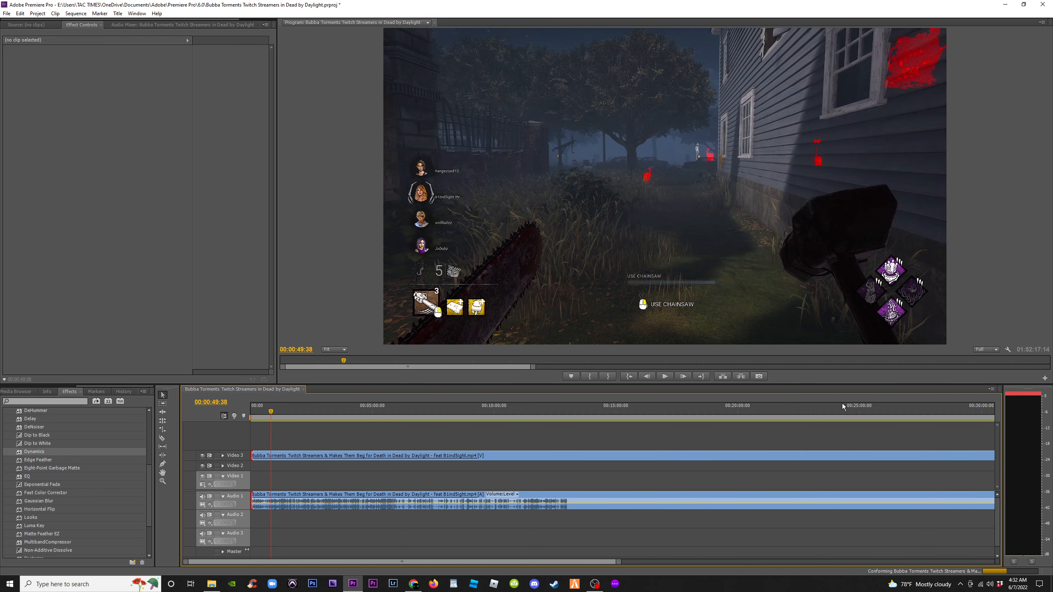
Set the program monitor's playback resolution to 1/2 while scrubbing the start of the sequence
left_click(991, 351)
left_click(989, 377)
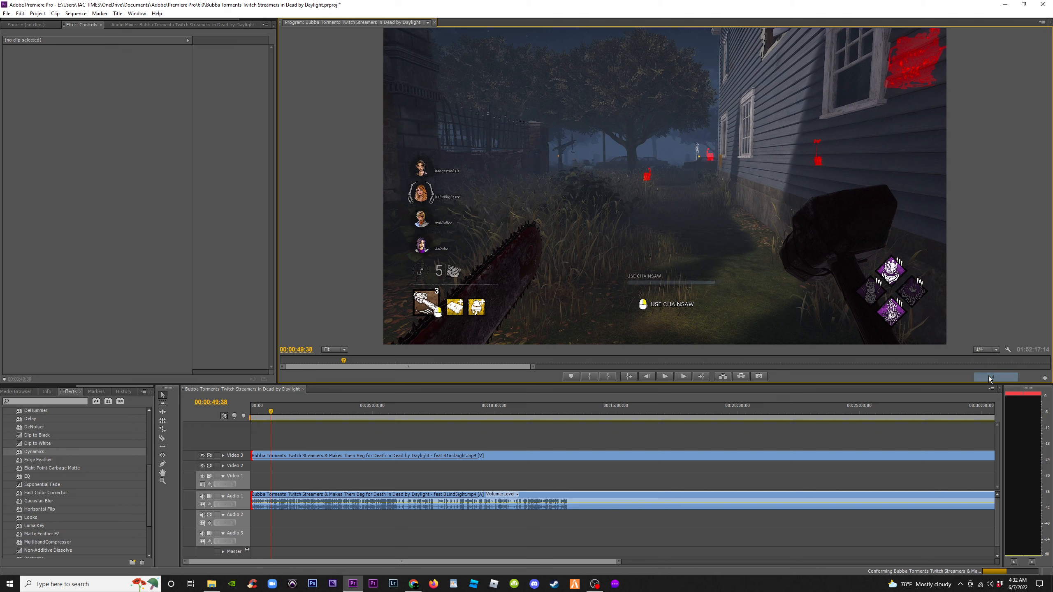
left_click(353, 416)
left_click(262, 415)
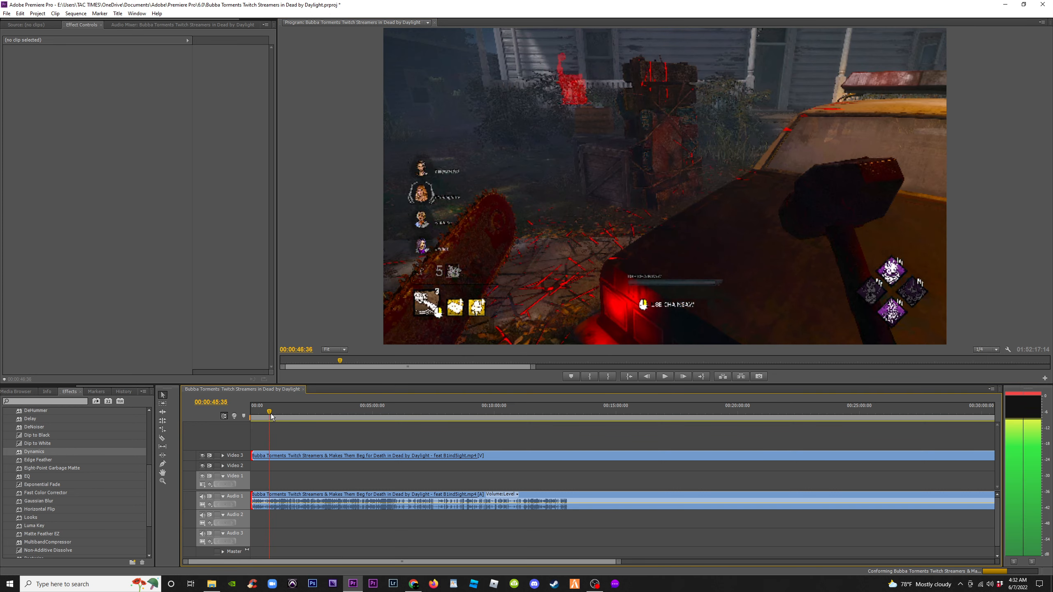
left_click(274, 415)
left_click(990, 349)
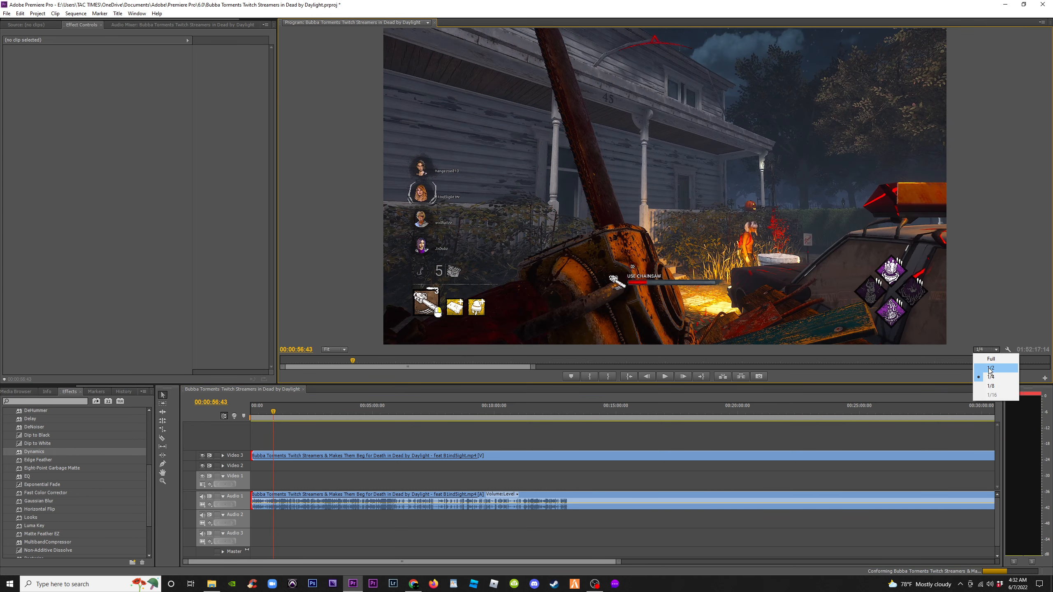
left_click(990, 368)
Scrub through the opening clip and zoom the timeline out to view all the clips
left_click(304, 416)
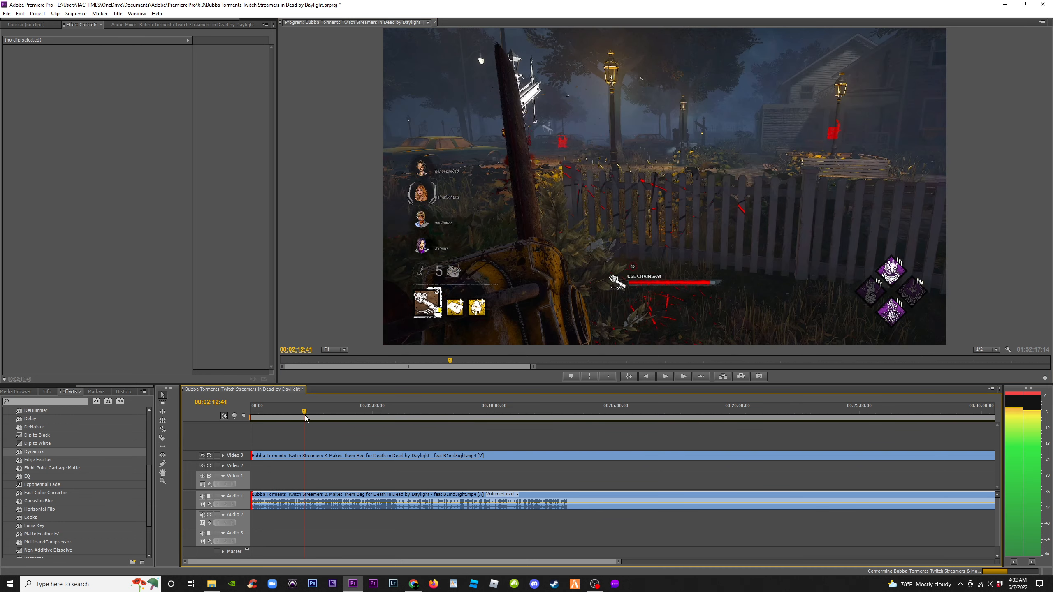
left_click(317, 416)
left_click_drag(326, 417, 320, 419)
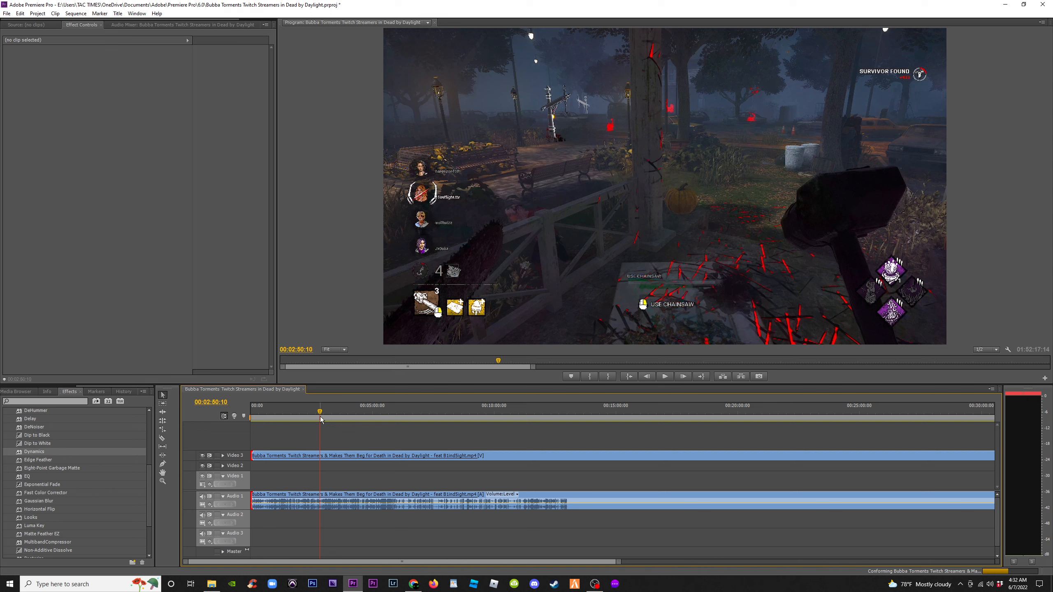
left_click(295, 413)
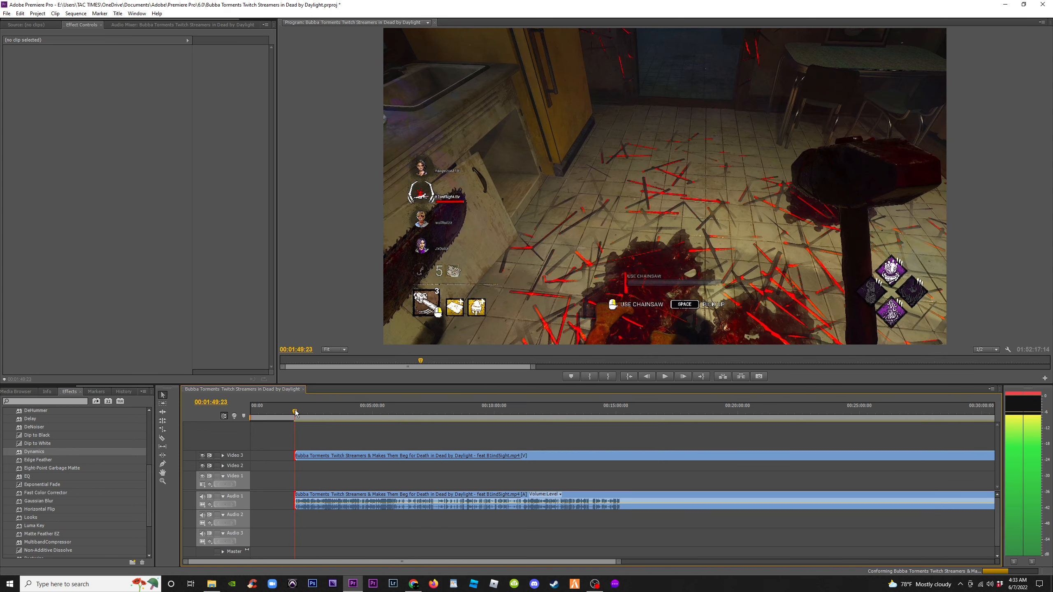
left_click_drag(296, 412, 418, 414)
key("minus")
key("minus")
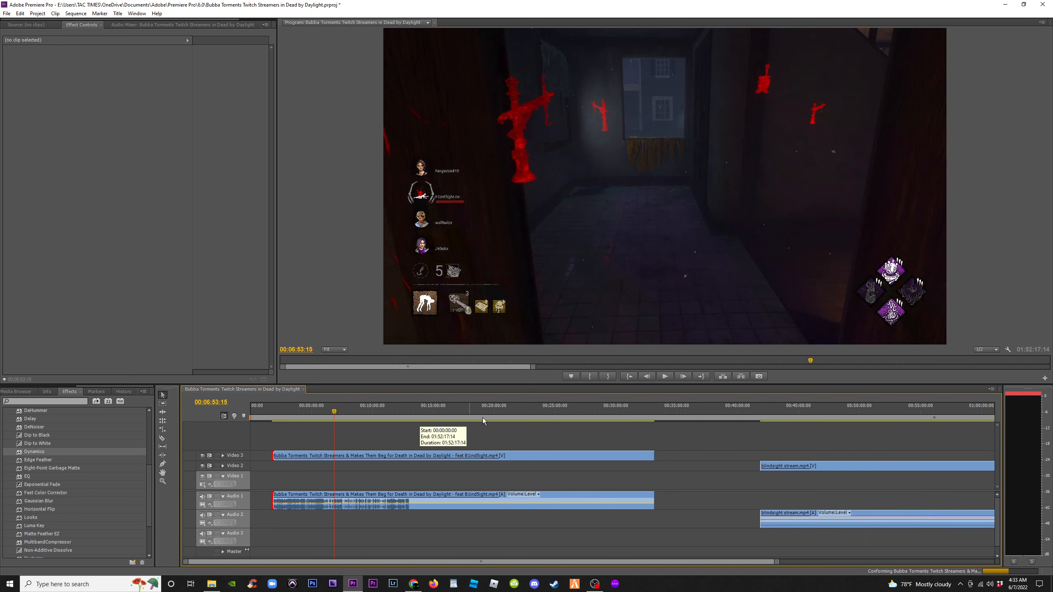
left_click_drag(494, 411, 508, 412)
Re-trim the start of the blindsight clip on Video 2 to the playhead at about 00:40:18:57
key("equal")
key("equal")
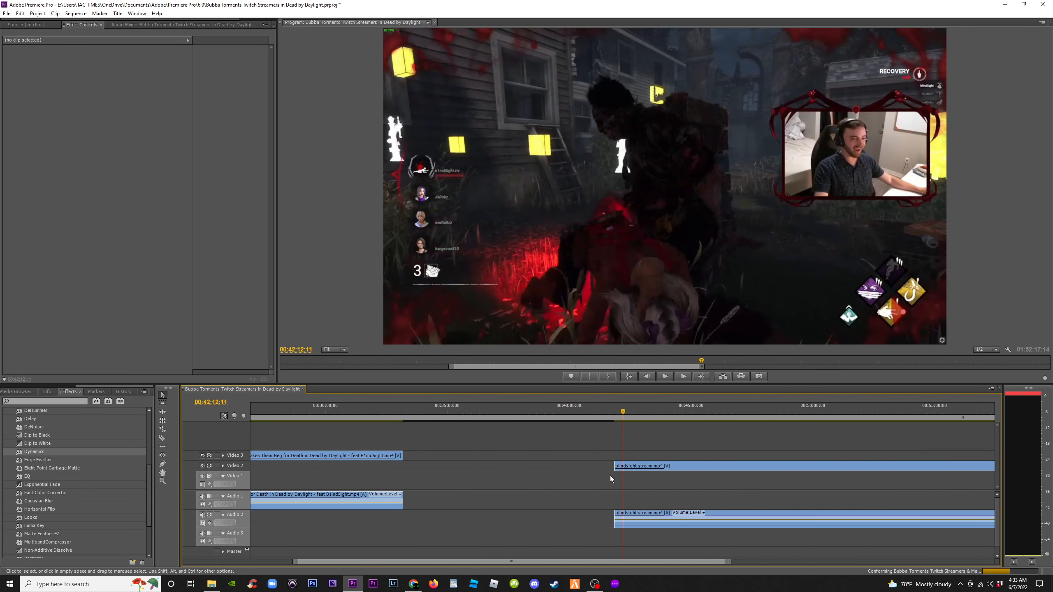
left_click_drag(618, 467, 436, 466)
left_click(586, 413)
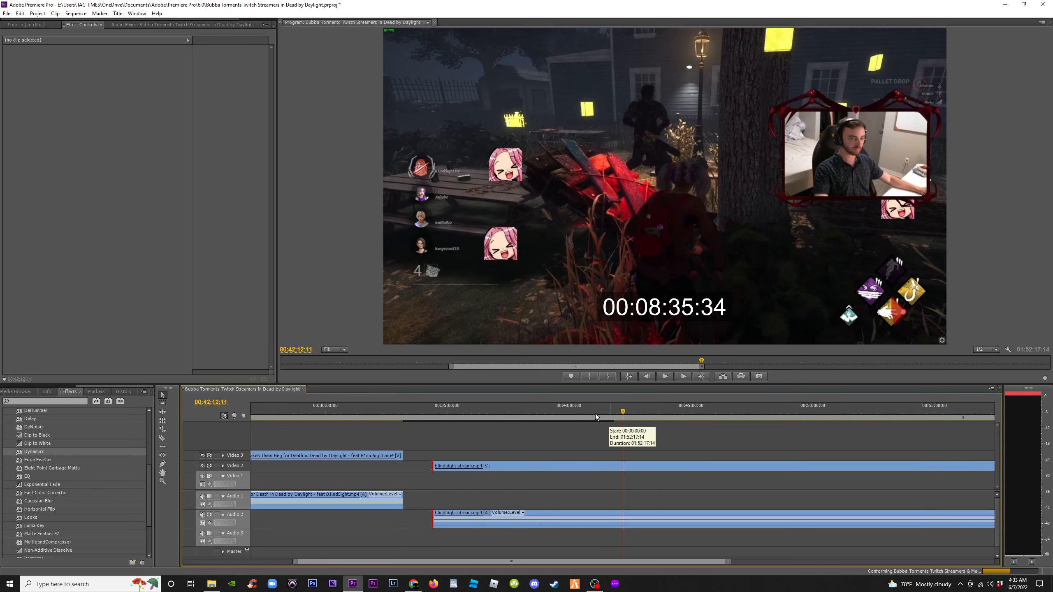
mouse_move(586, 413)
left_mouse_down()
mouse_move(498, 414)
mouse_move(589, 418)
mouse_move(577, 418)
left_mouse_up()
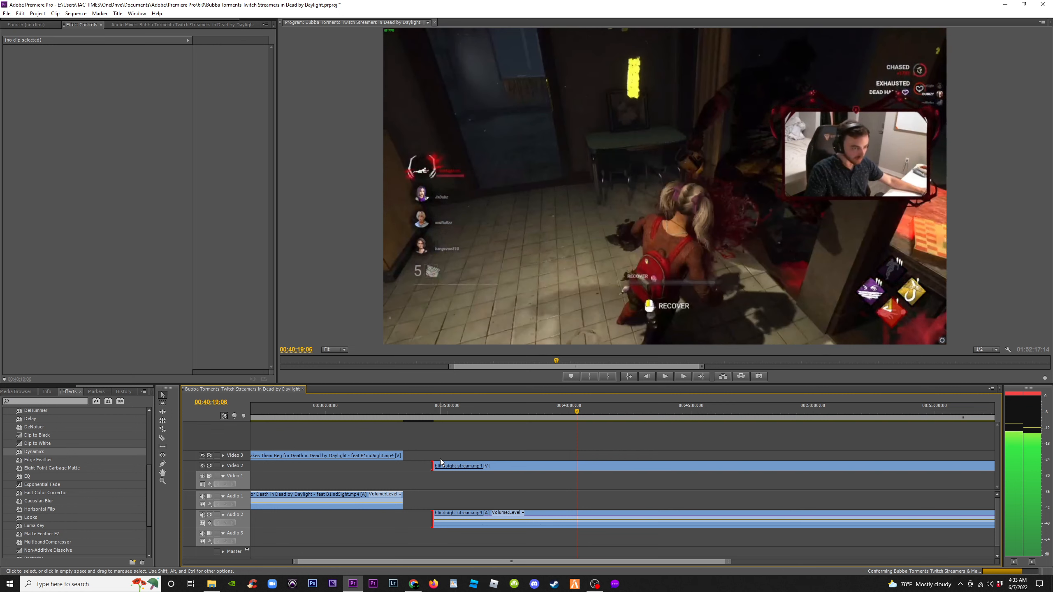
key("Left")
key("Left")
key("Left")
key("Left")
key("Left")
key("Left")
key("Left")
key("Left")
key("Left")
key("Left")
key("Left")
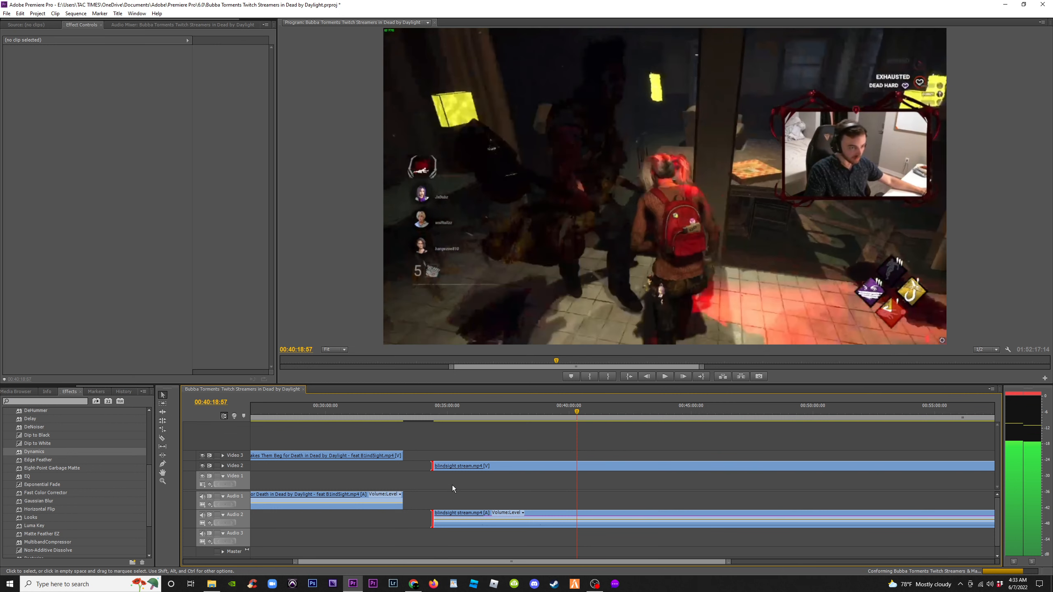
left_click_drag(433, 466, 577, 467)
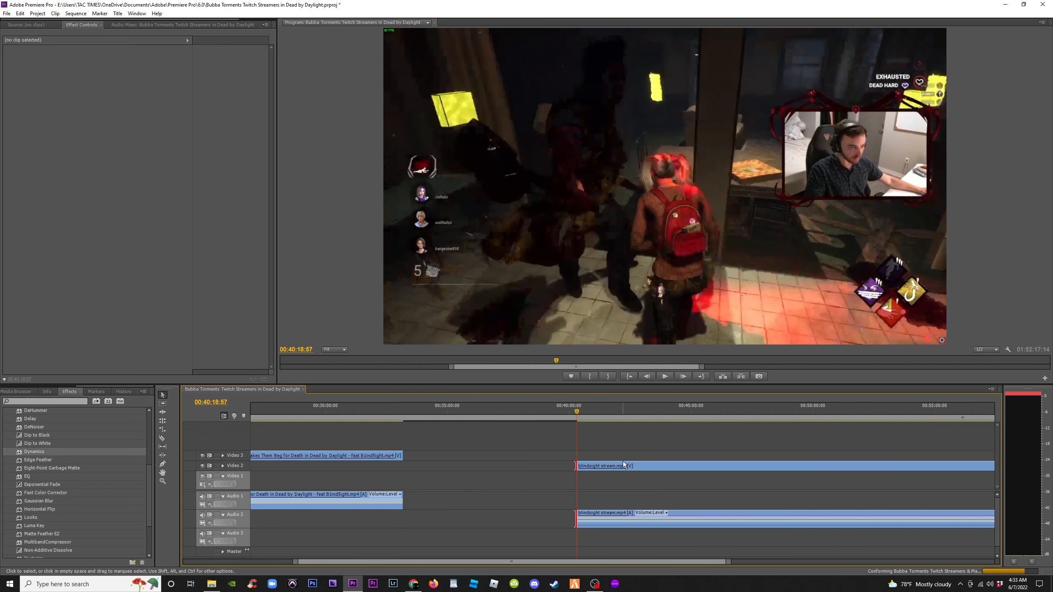
Fit the whole sequence in the timeline and scrub into the dbstream clip on Video 3
key("backslash")
left_click(721, 411)
key("equal")
key("equal")
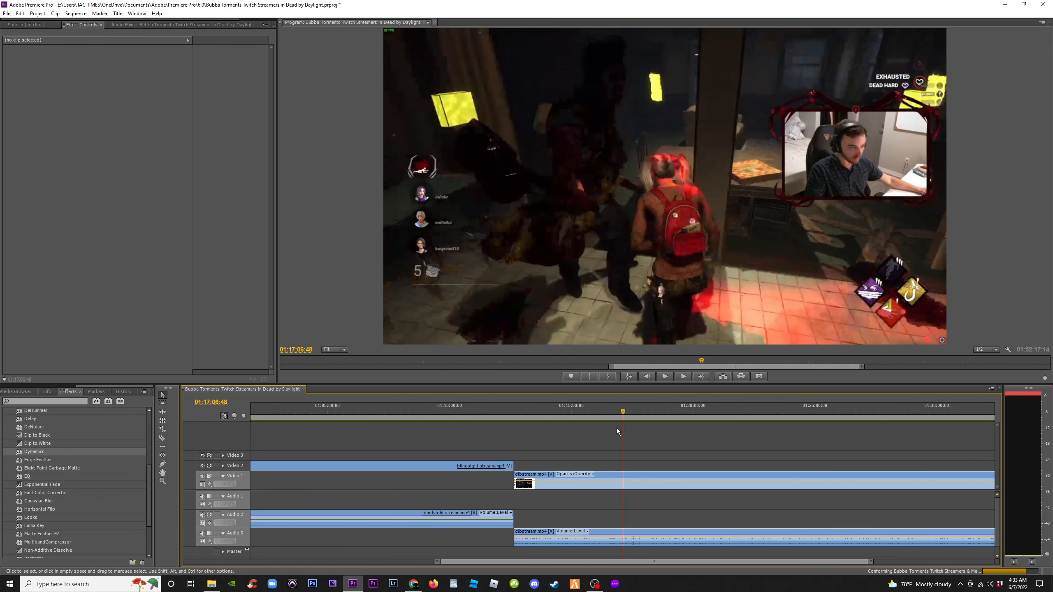
left_click(581, 416)
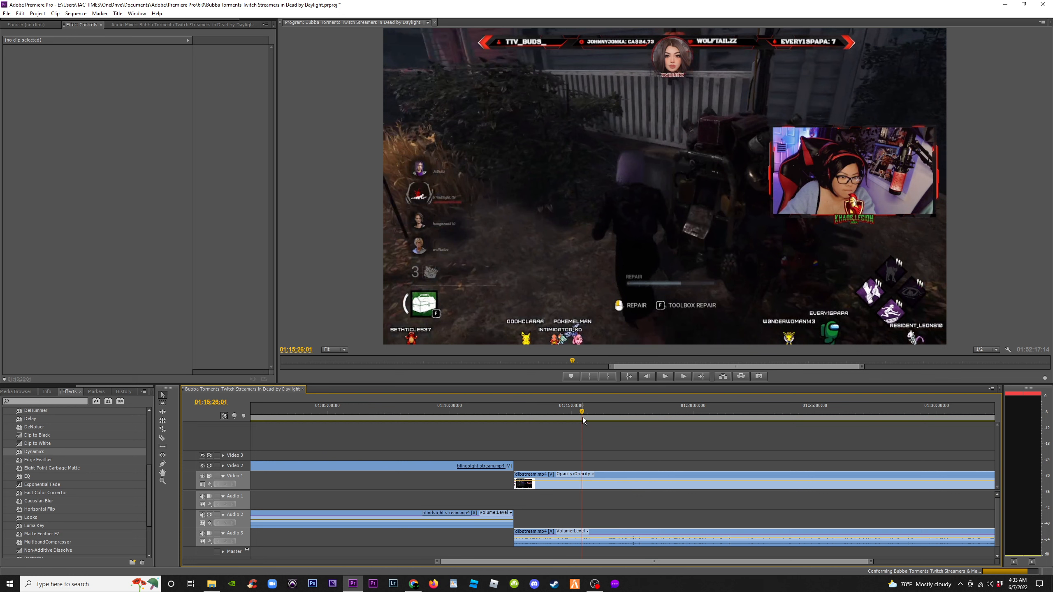
left_click(570, 417)
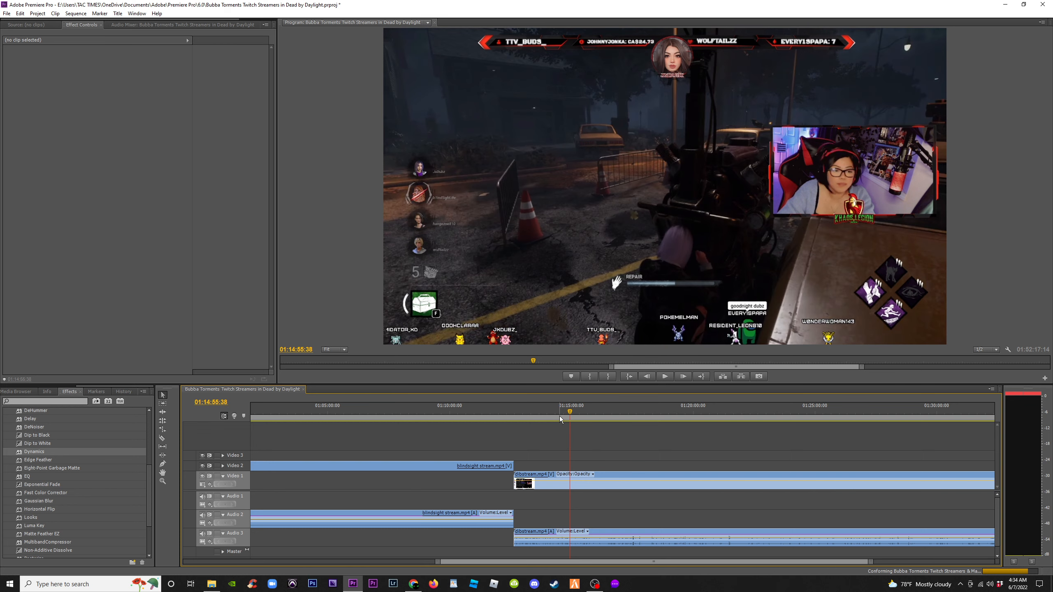
left_click_drag(570, 416, 581, 418)
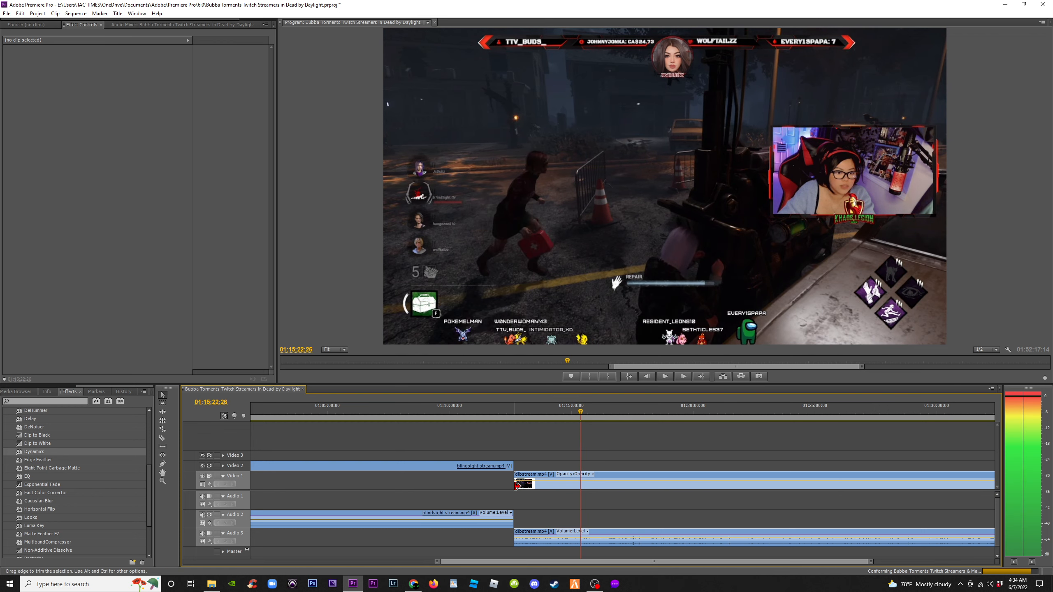
Trim the start of the dbstream clip on Video 3 to the playhead at about 01:15:08:28
left_click_drag(515, 483, 571, 483)
key("=")
key("=")
key("=")
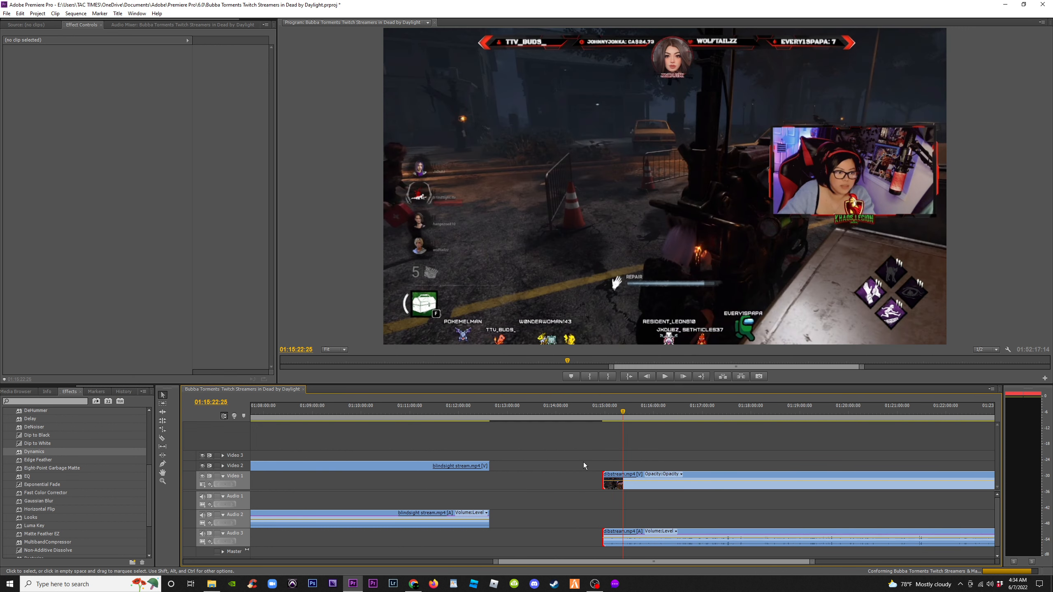
left_click(578, 414)
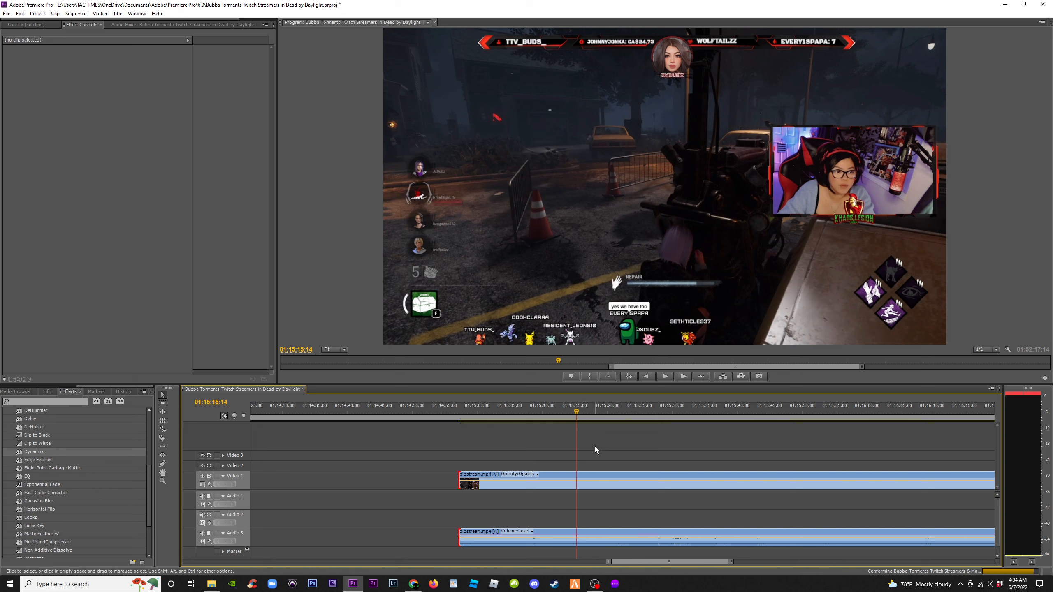
left_click(557, 413)
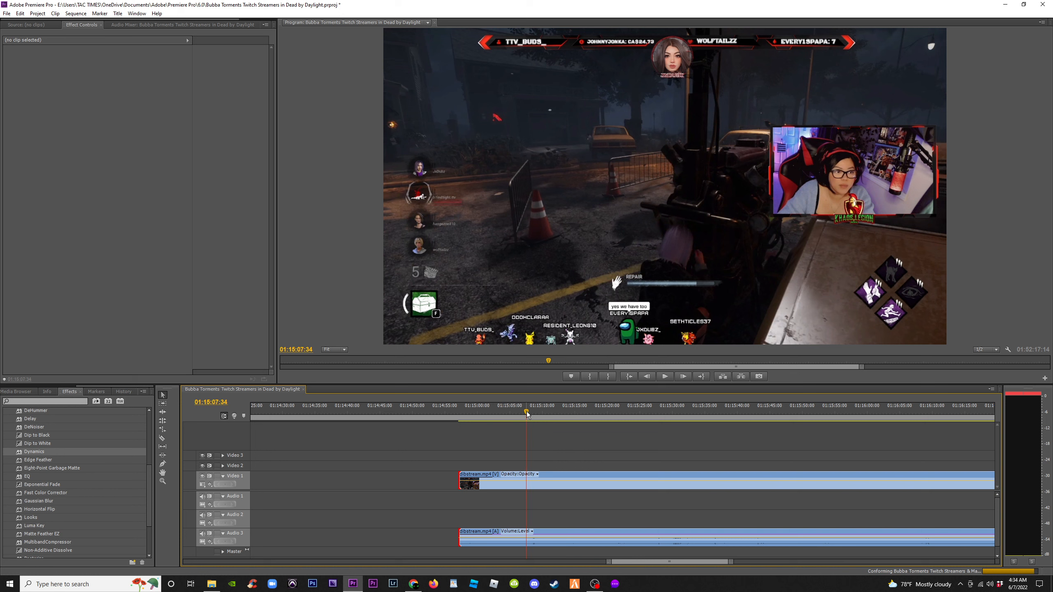
left_click(479, 412)
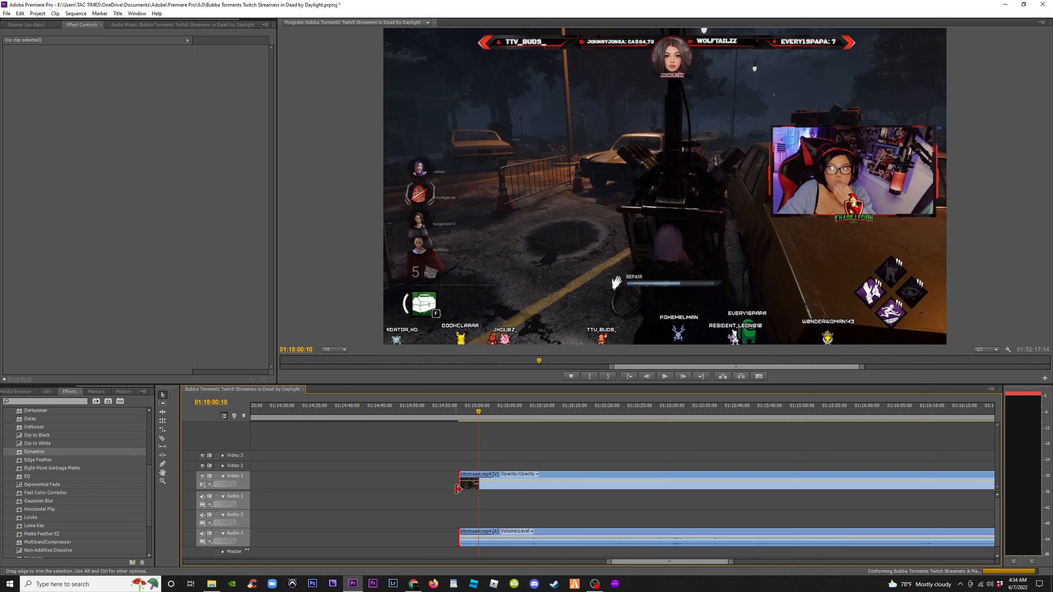
left_click(484, 412)
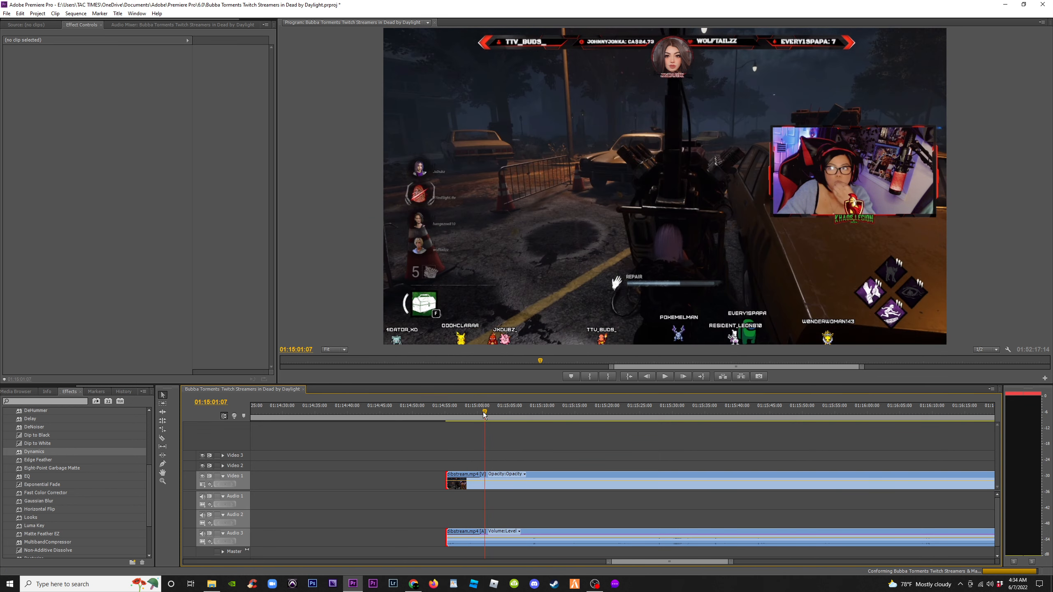
key("=")
left_click(628, 412)
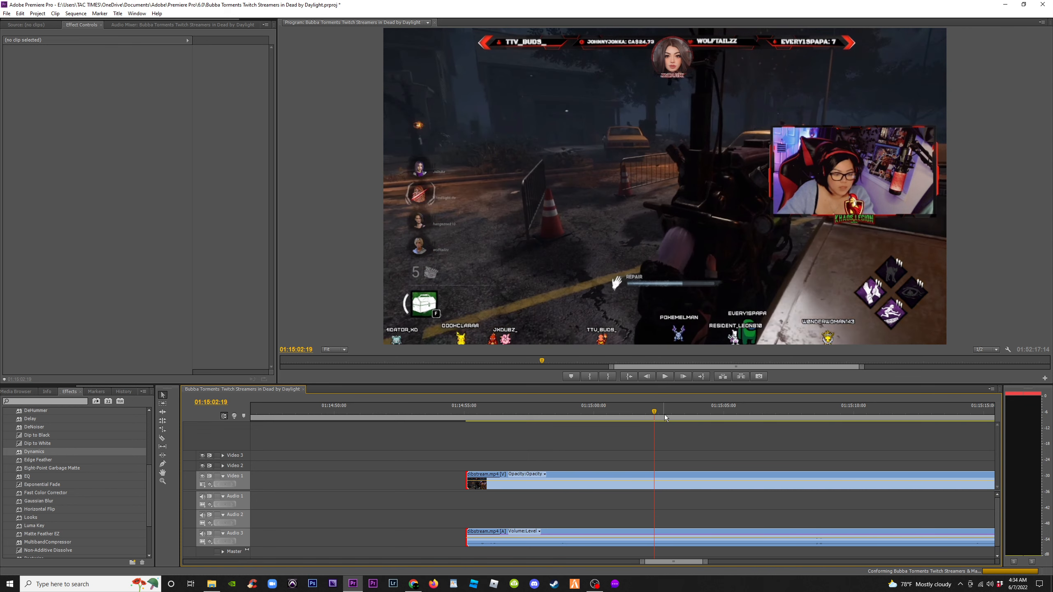
left_click_drag(696, 411, 859, 419)
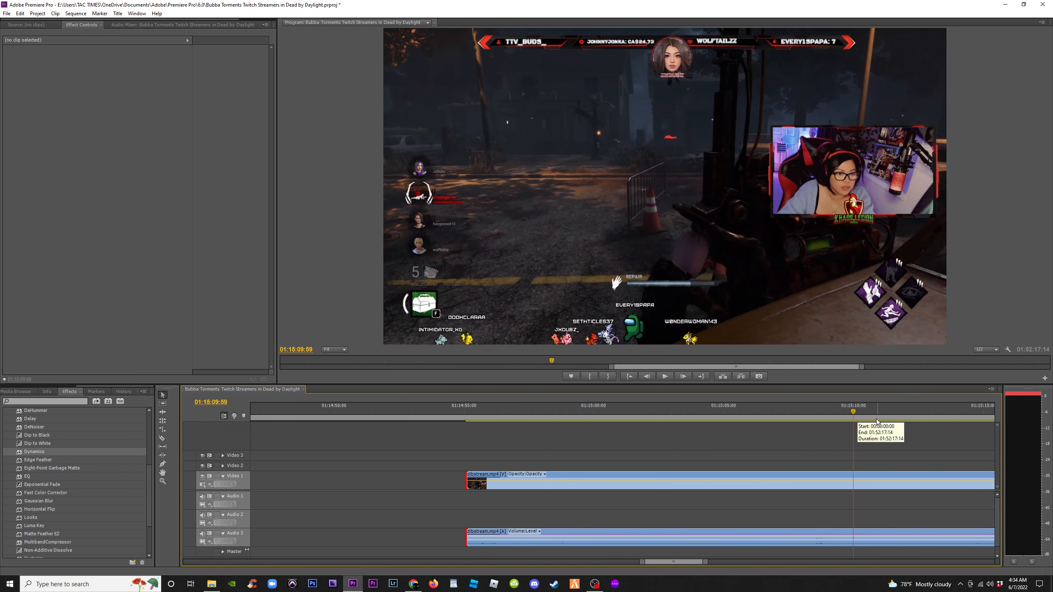
left_click(844, 416)
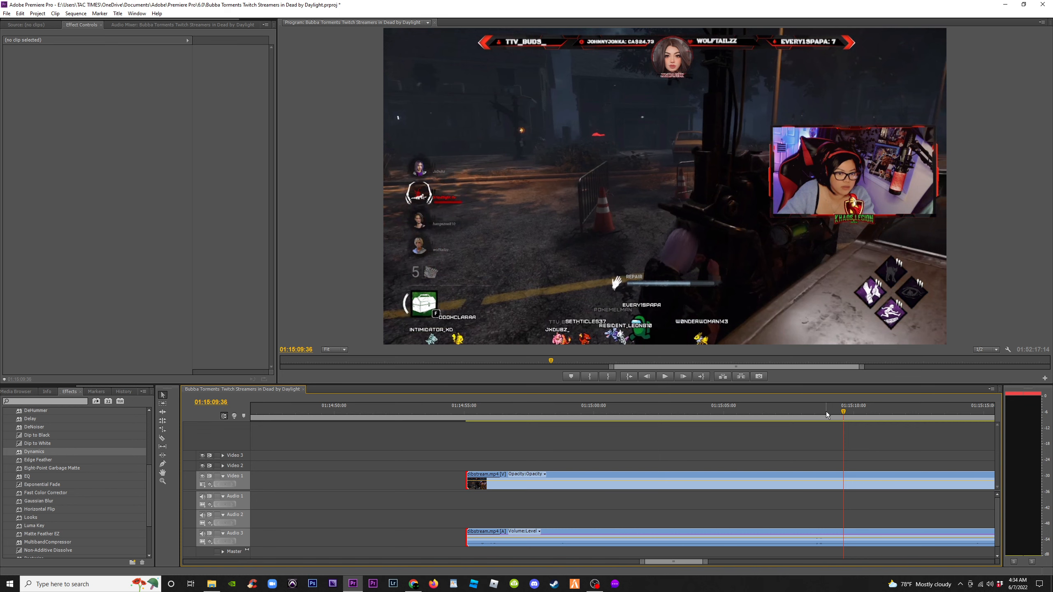
left_click(826, 411)
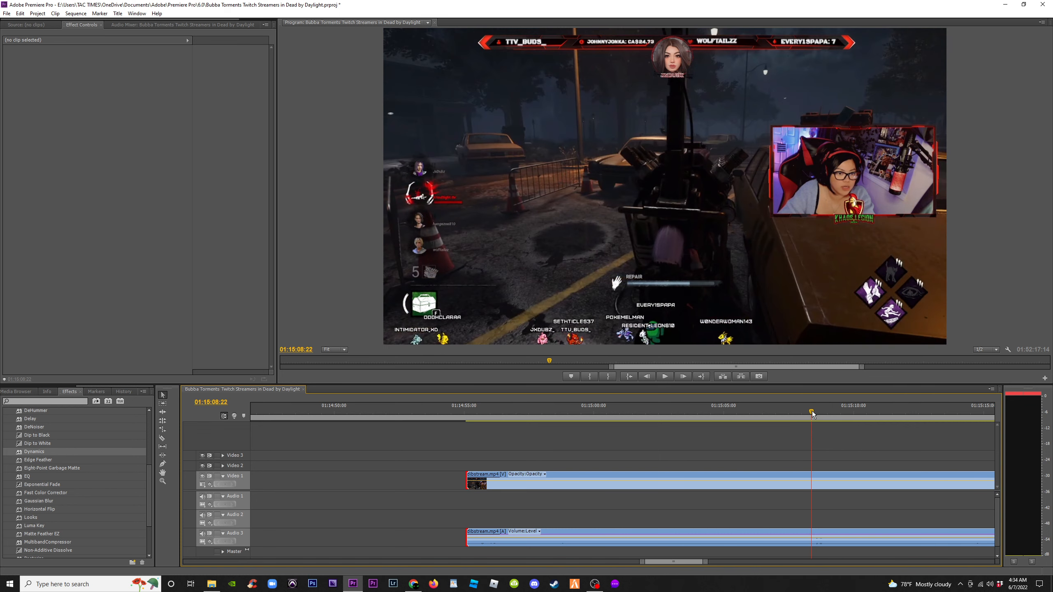
left_click_drag(812, 414, 819, 414)
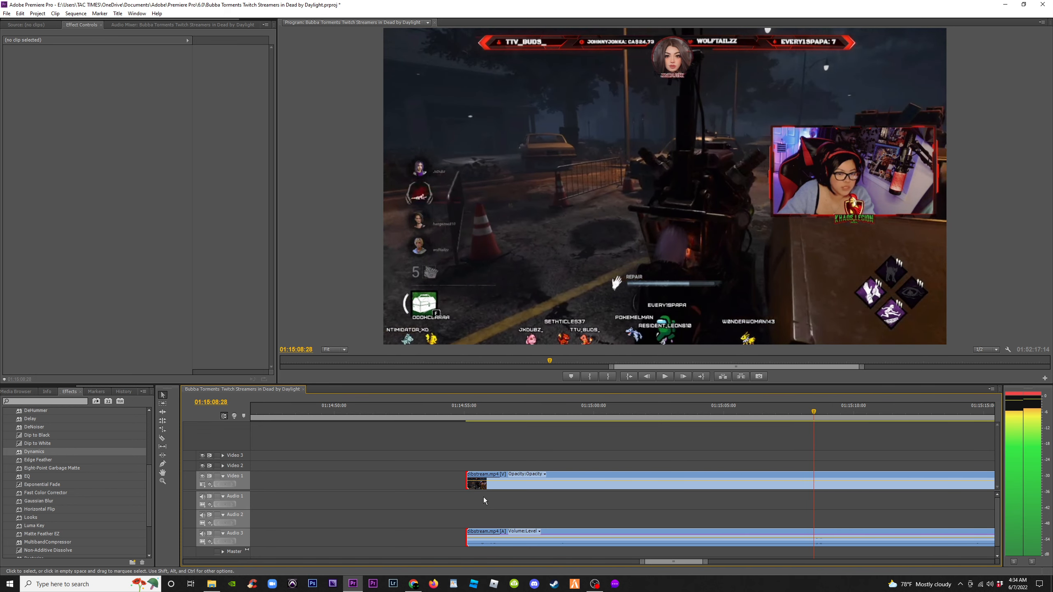
left_click_drag(468, 485, 814, 490)
Zoom out and drag the dbstream and blindsight clips so all three stream clips overlap around the same section
key("minus")
key("minus")
key("minus")
key("minus")
key("minus")
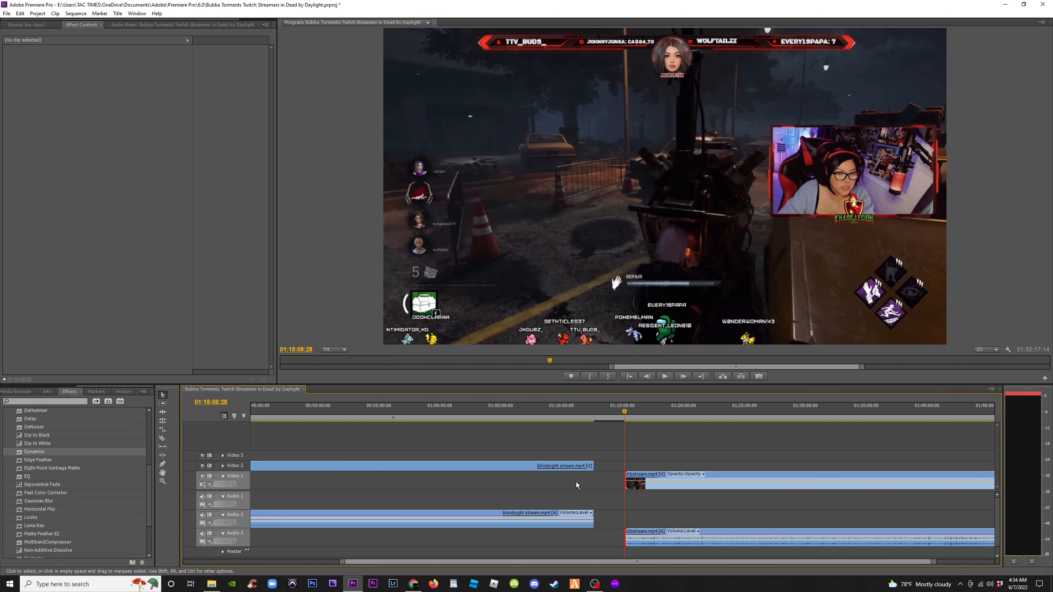
key("minus")
left_click_drag(744, 490, 532, 487)
left_click_drag(292, 454, 371, 482)
left_click(465, 469)
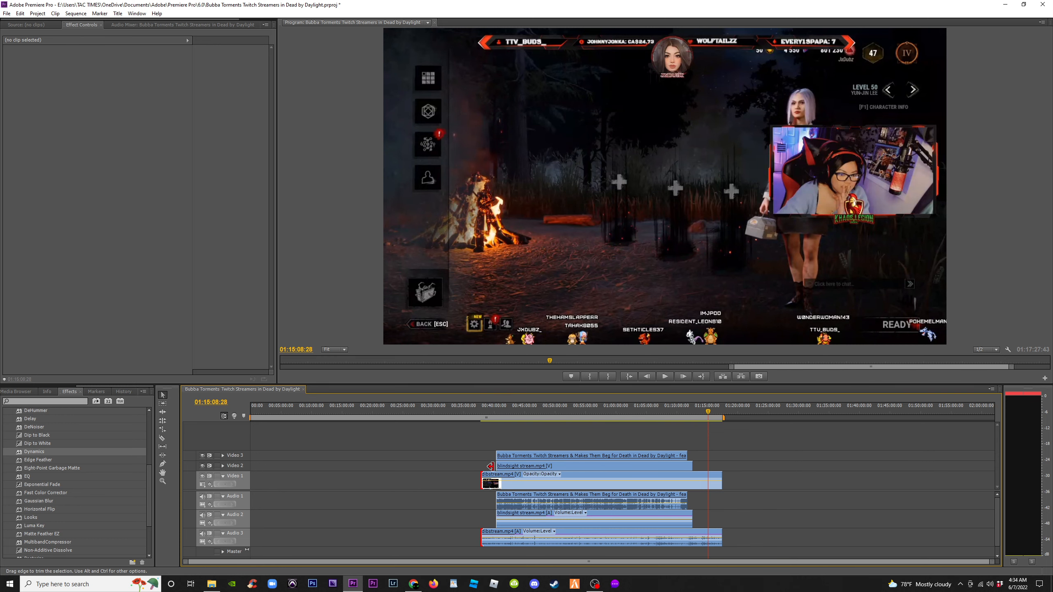
left_click_drag(497, 465, 224, 447)
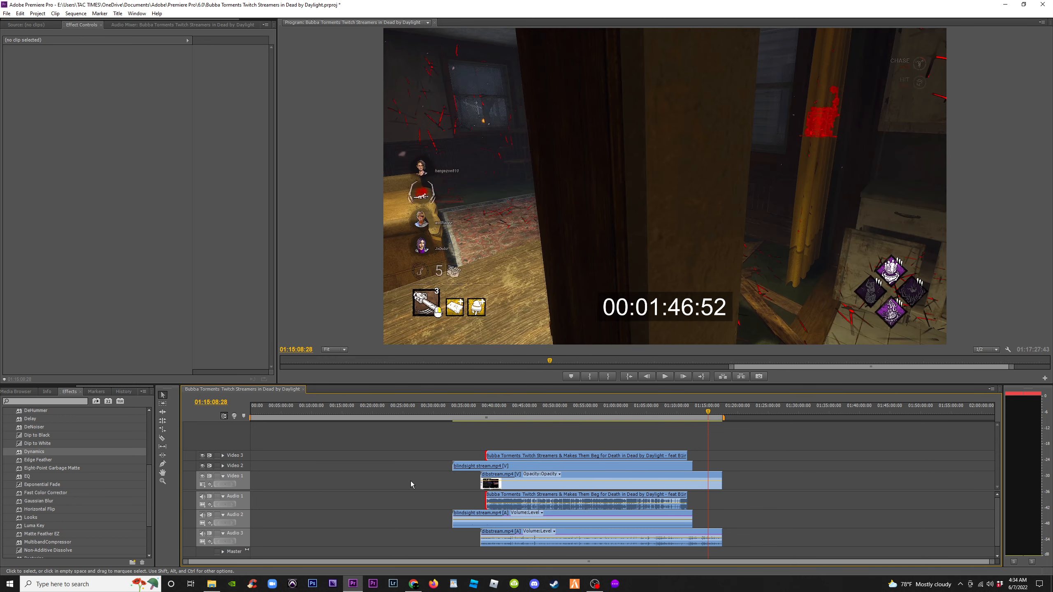
Delete the empty gap before the clips on Video 2, then undo the deletion
left_click_drag(417, 443, 626, 530)
left_click(393, 464)
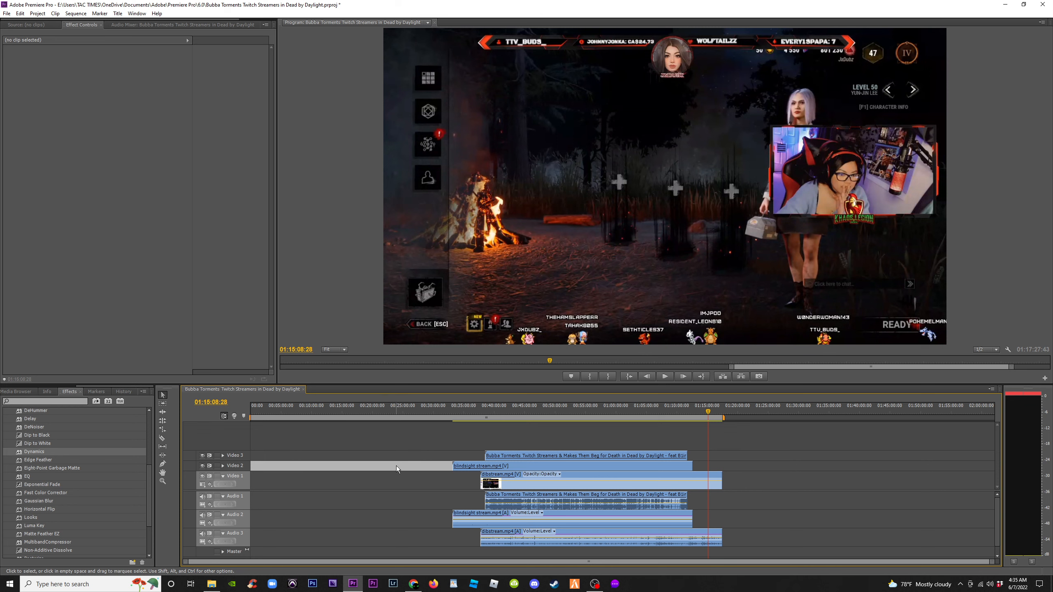
key("Delete")
left_click_drag(299, 409, 272, 410)
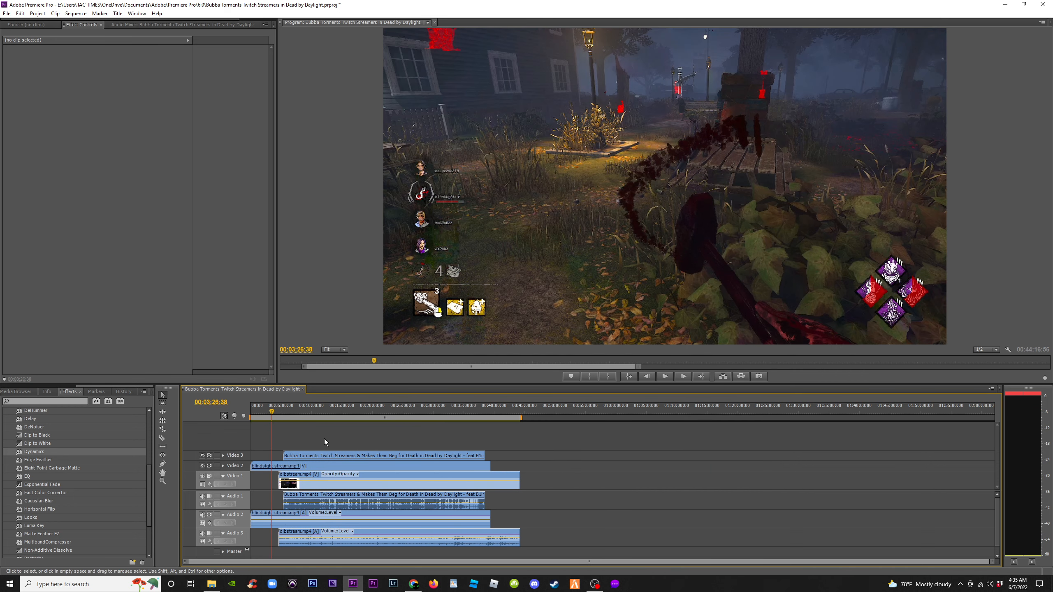
key("equal")
key("equal")
key("ctrl+z")
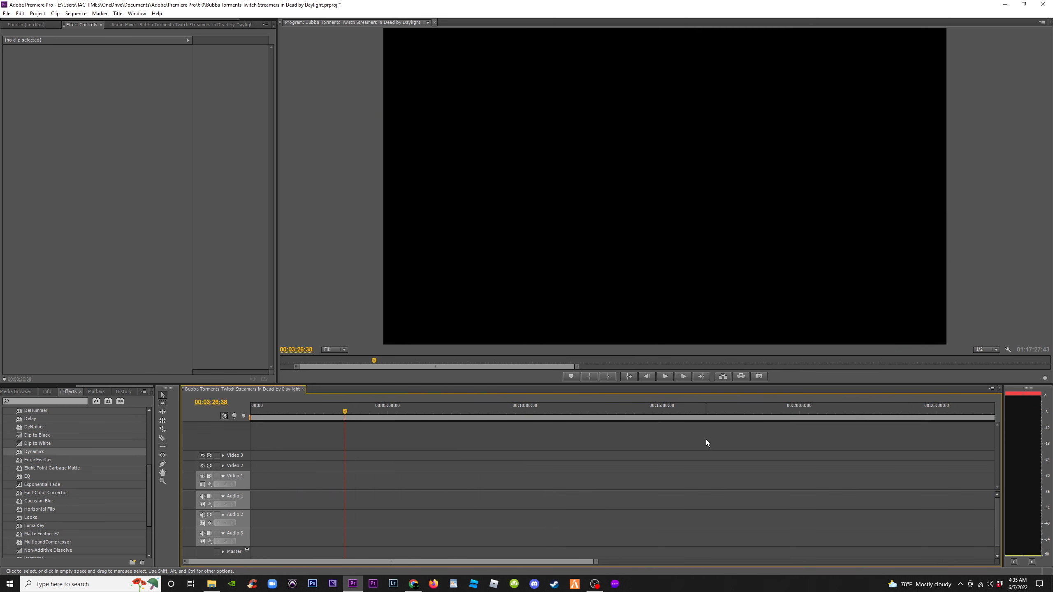
Delete the empty gap before the clips on Video 2 so the streams start at the sequence beginning
key("minus")
key("minus")
left_click(457, 467)
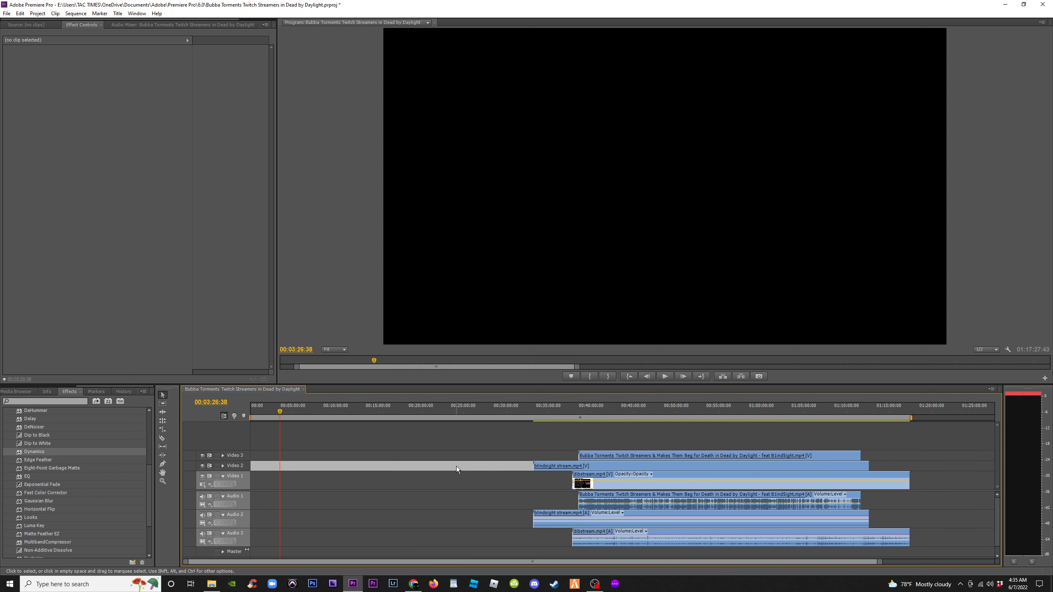
key("Delete")
left_click_drag(283, 412, 297, 425)
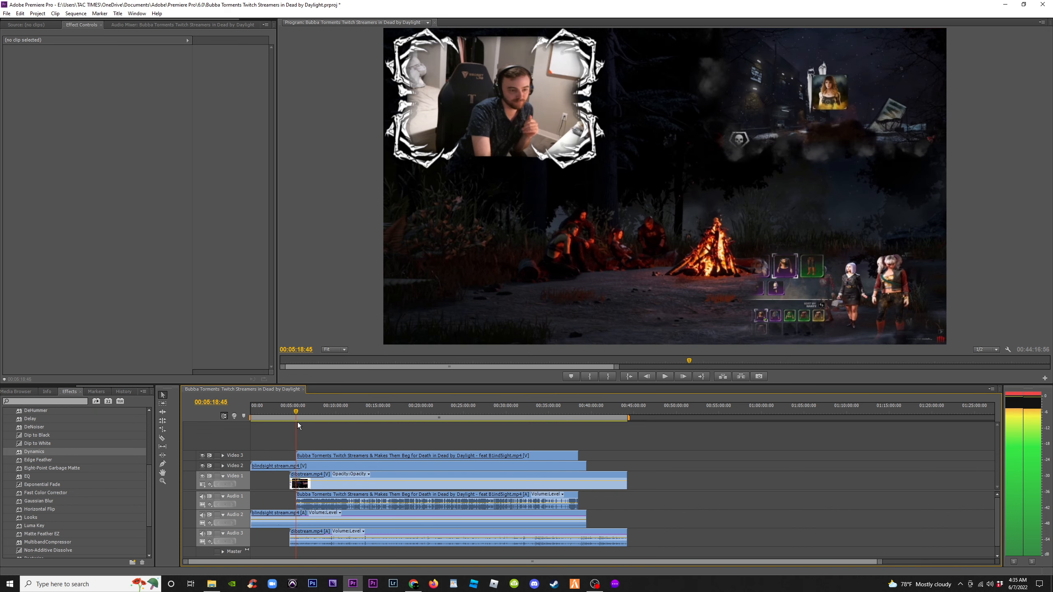
left_click(313, 413)
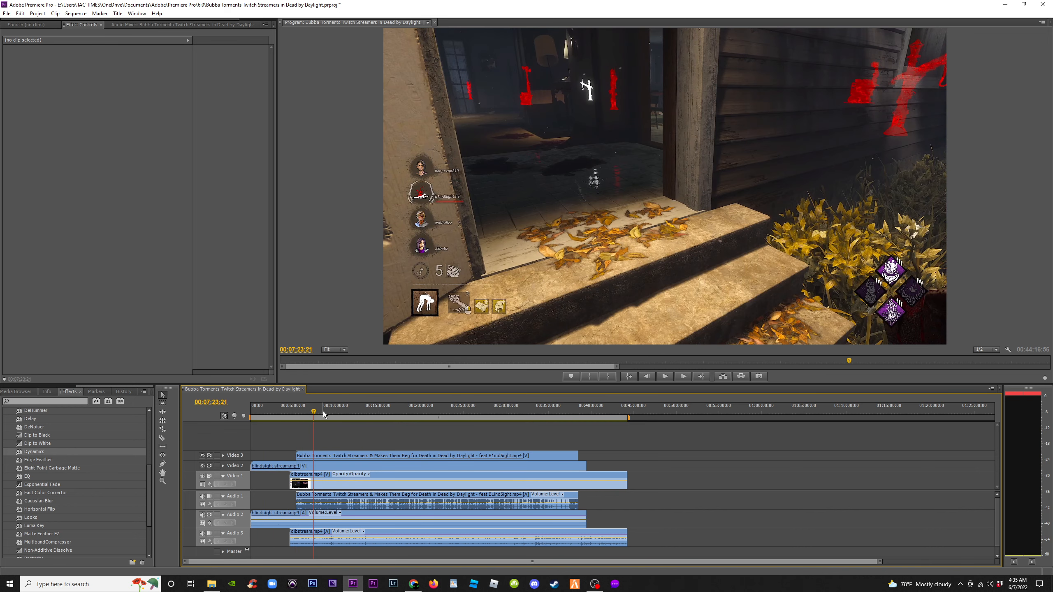
Preview playback near 00:07:29, zoom in around the playhead, then zoom the timeline to fit the whole sequence
key("space")
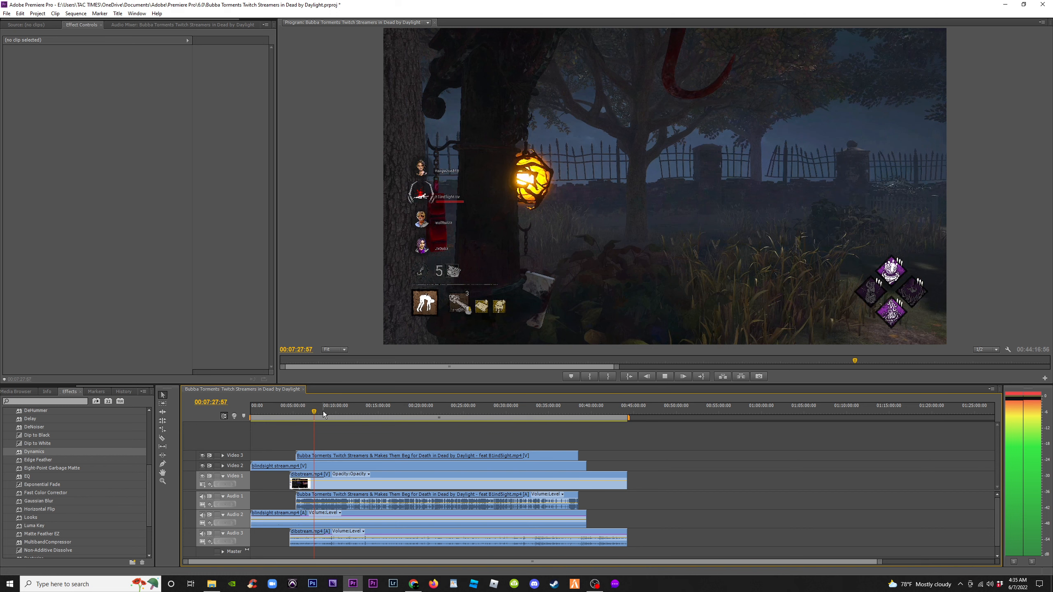
key("space")
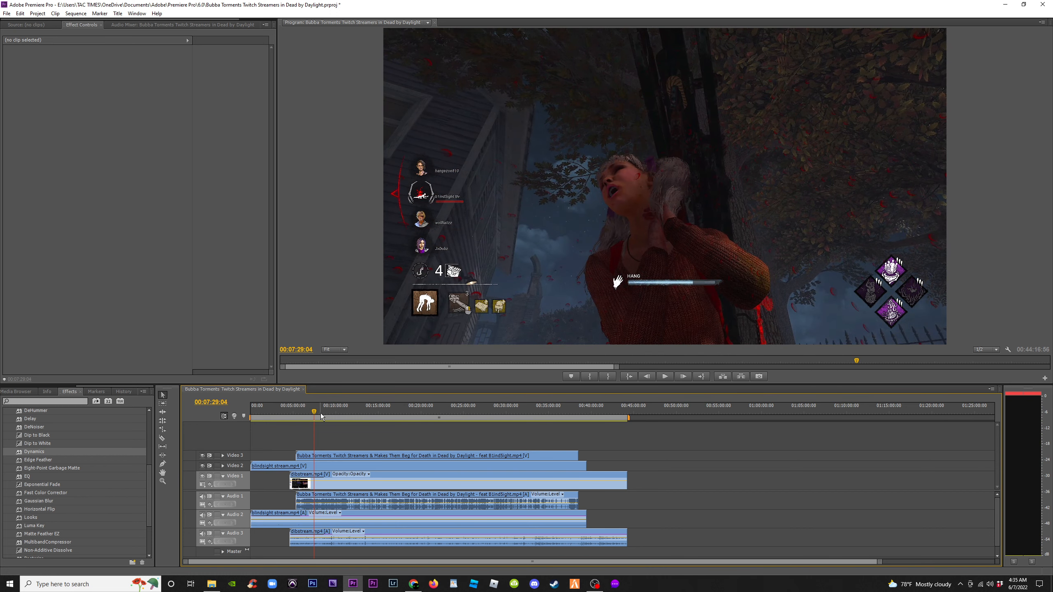
key("=")
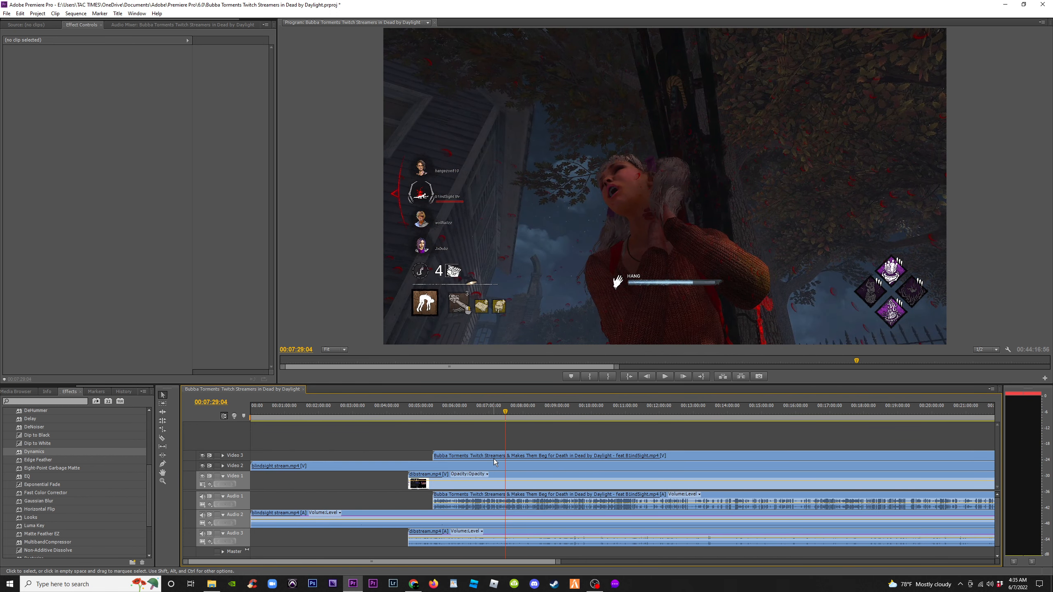
left_click(429, 415)
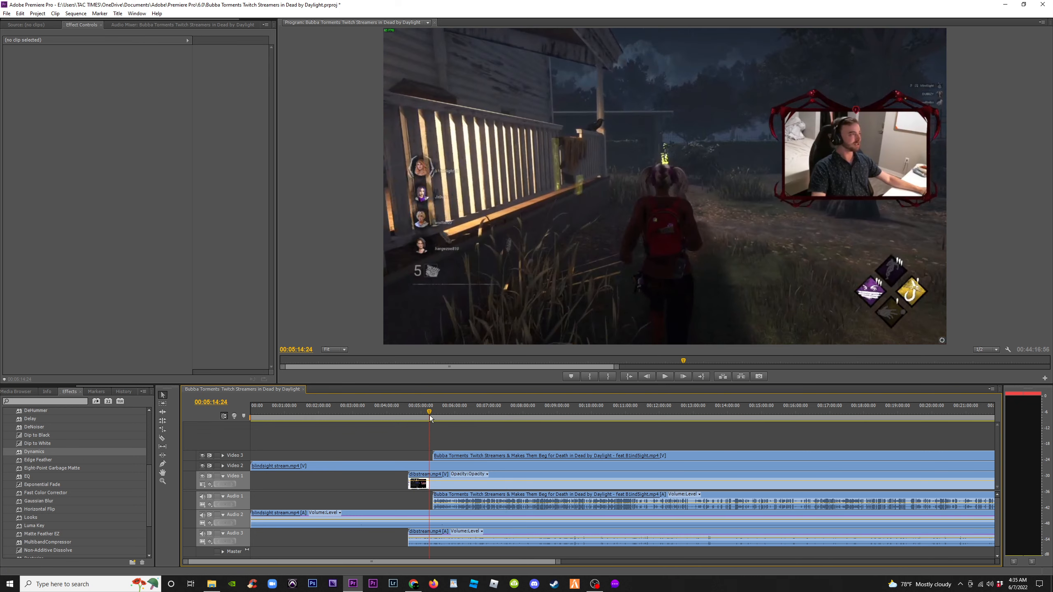
key("=")
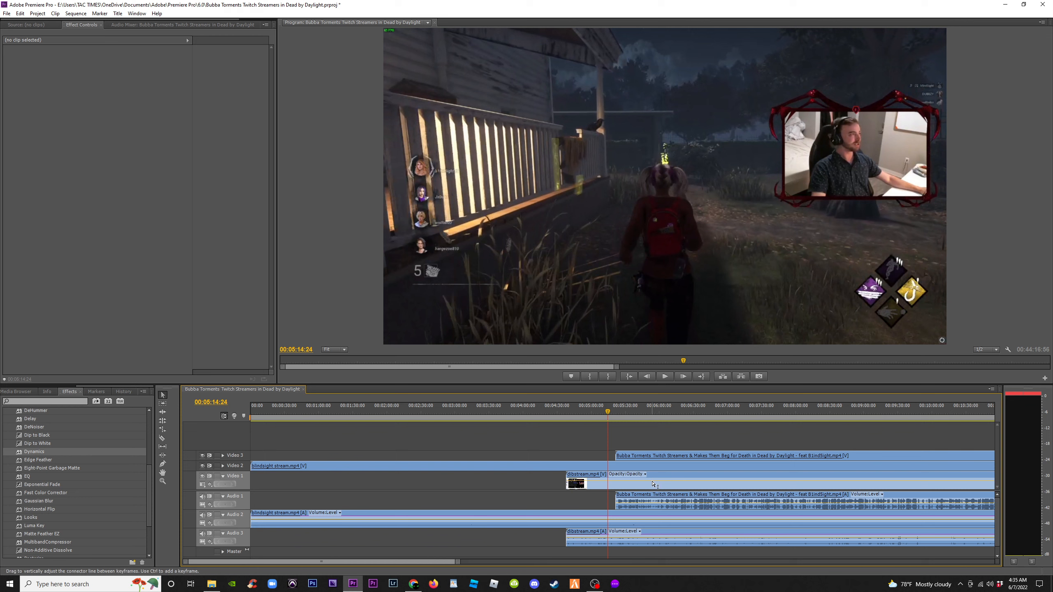
key("backslash")
key("backslash")
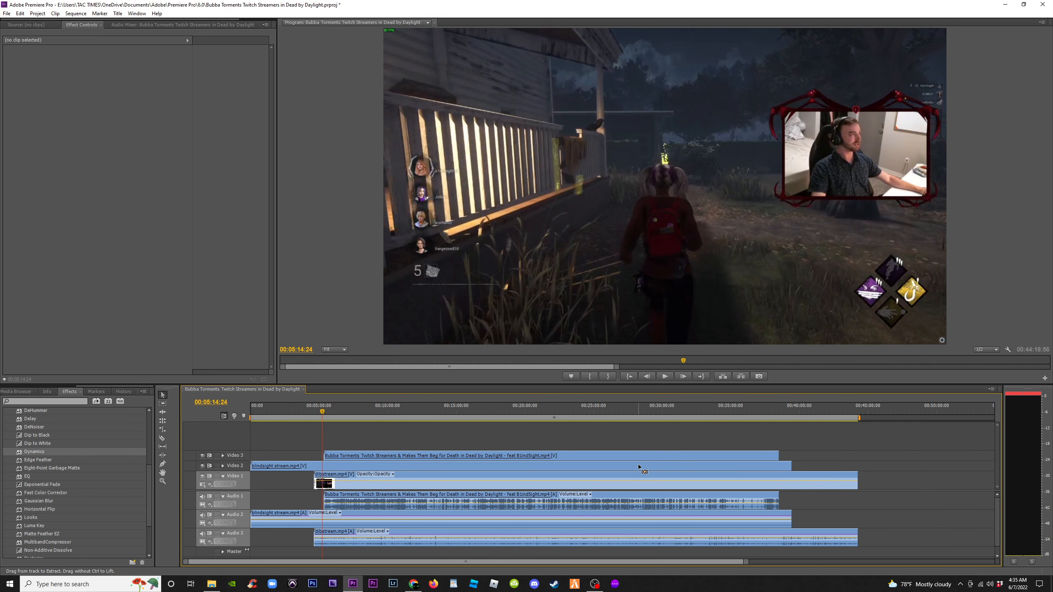
Mute the Audio 3 track and preview playback from about 00:05:20, toggling Audio 2 off and back on
left_click(202, 534)
left_click(203, 515)
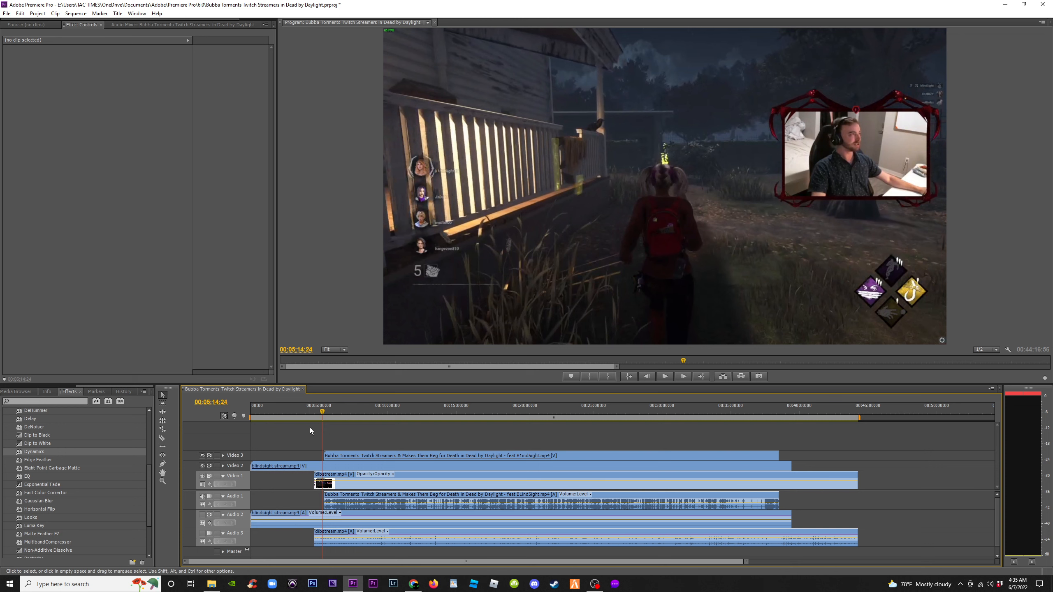
left_click(323, 412)
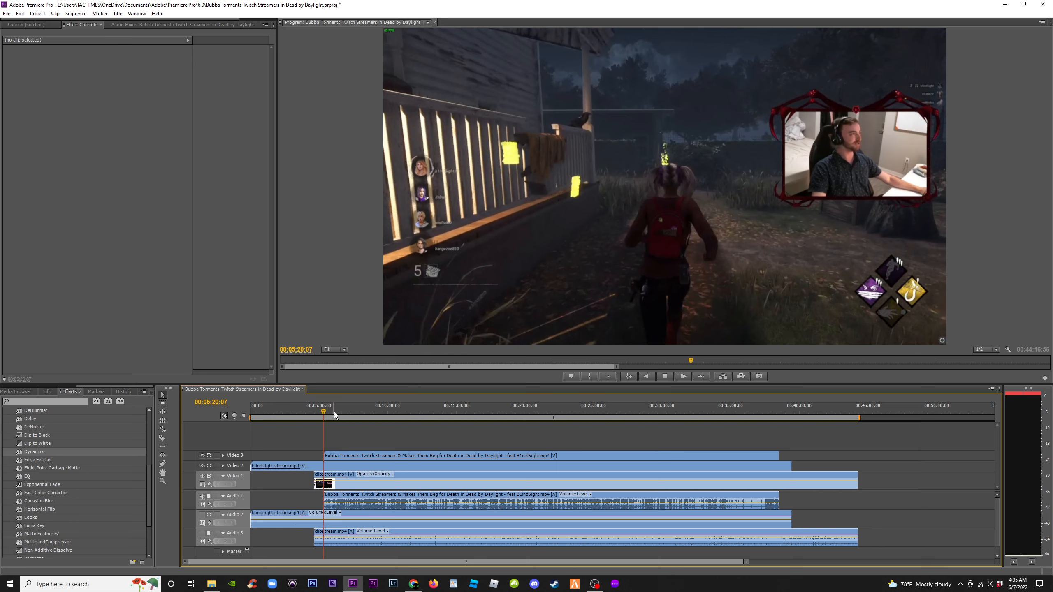
key("space")
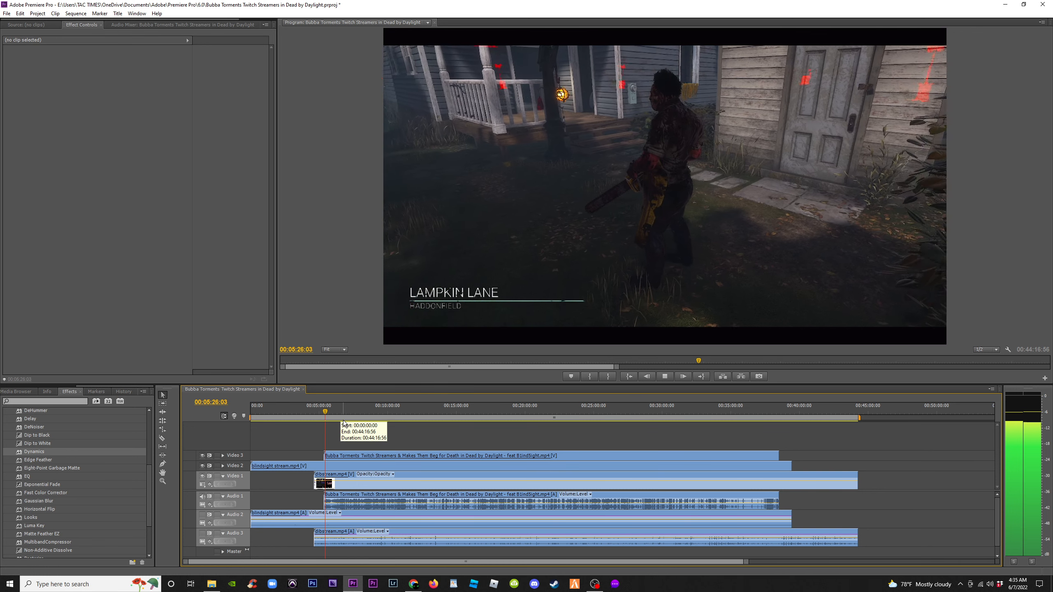
key("space")
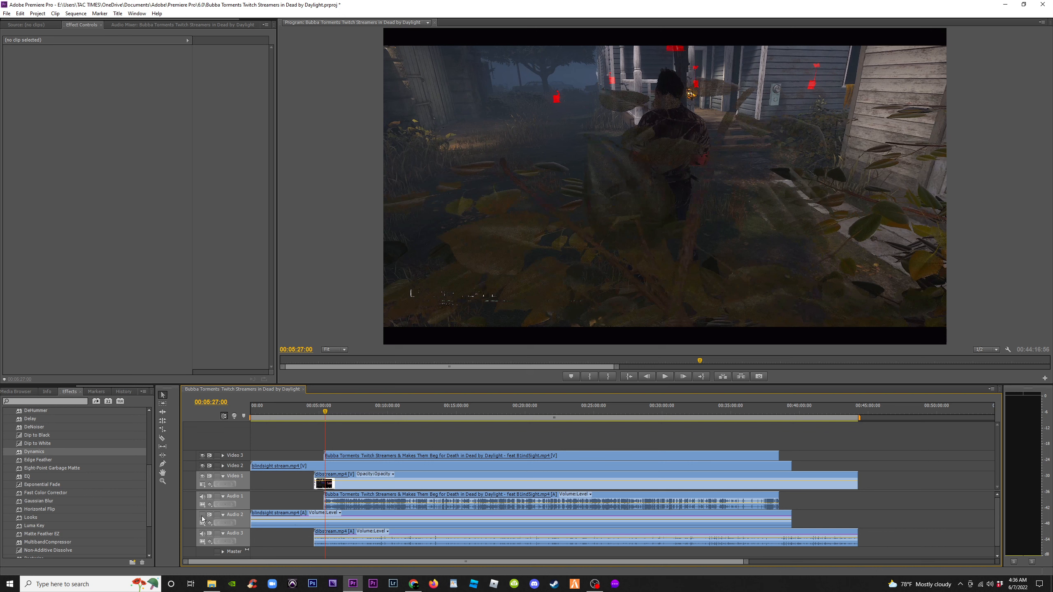
left_click(202, 516)
left_click(438, 412)
left_click(422, 412)
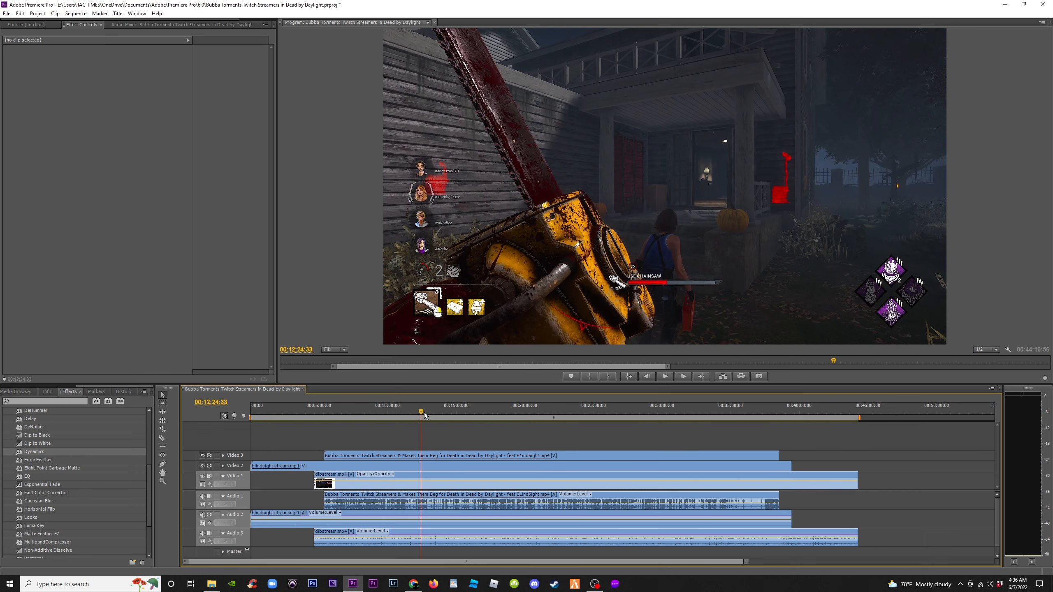
Toggle Video 3 and Video 2 visibility at about 00:12:24 to compare the stream views
left_click(202, 456)
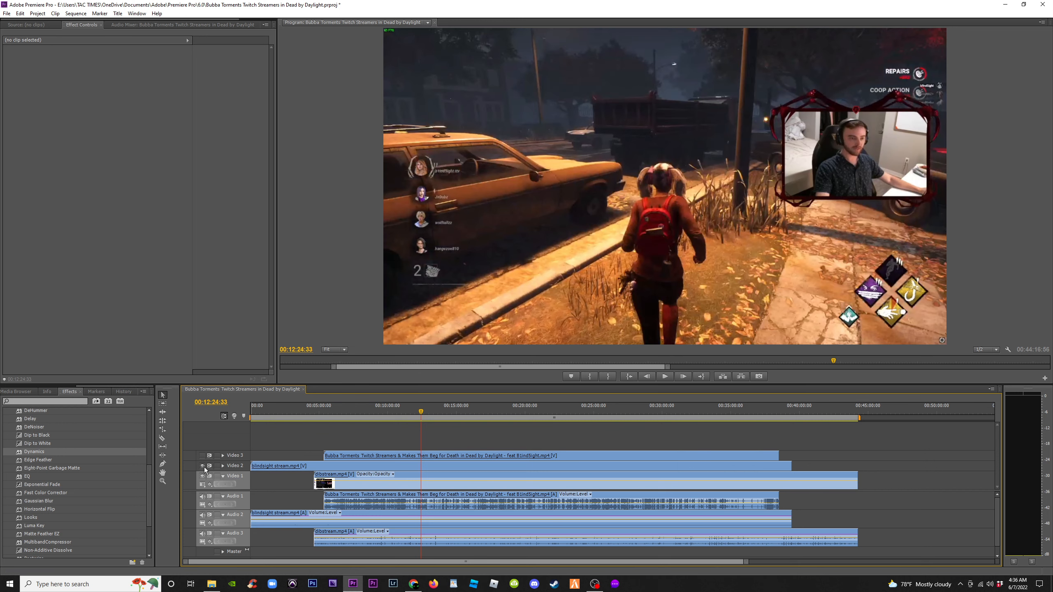
left_click(202, 465)
left_click(201, 465)
left_click(201, 455)
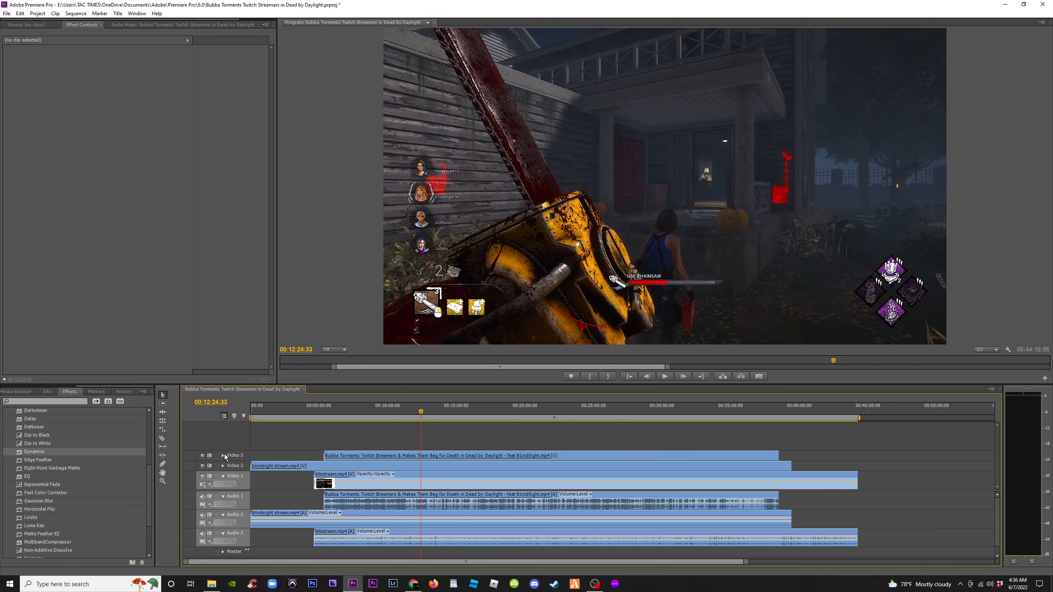
Scrub through the sequence from about 00:15:00 to 00:26:00 to check the stream footage
left_click(452, 414)
left_click(468, 414)
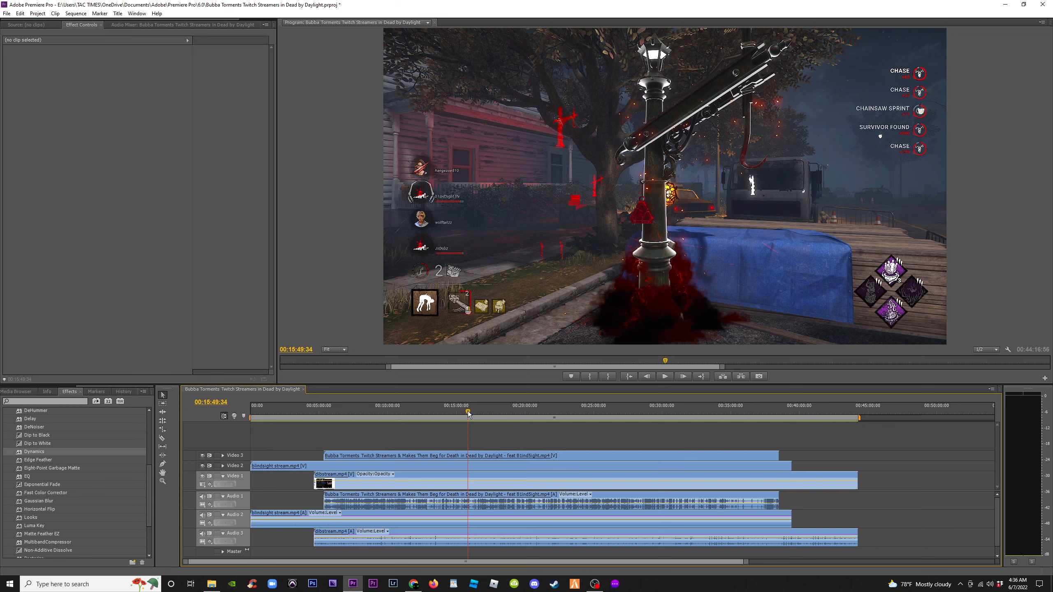
left_click(487, 413)
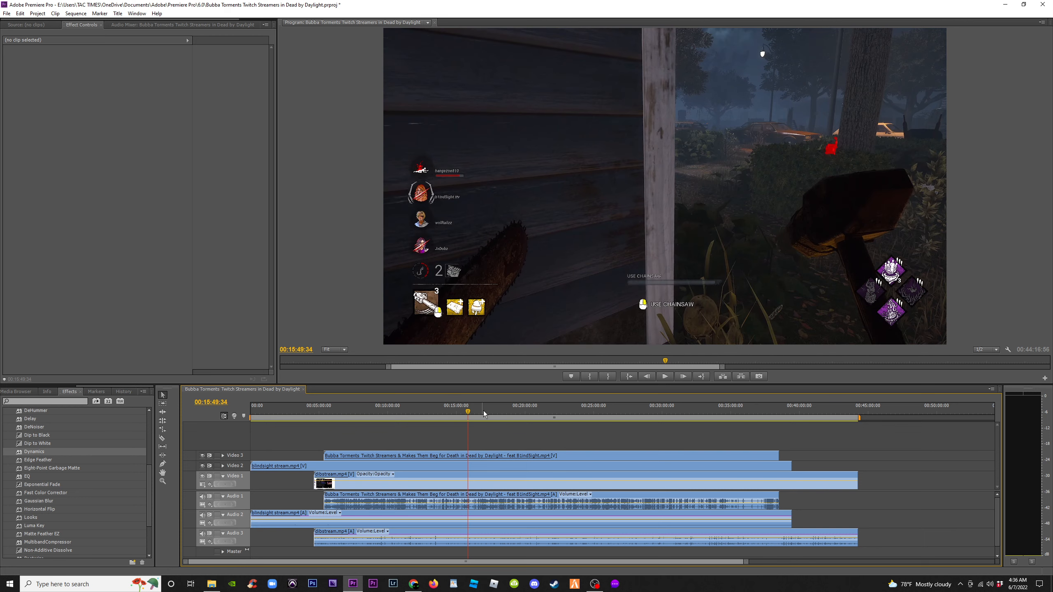
left_click(509, 412)
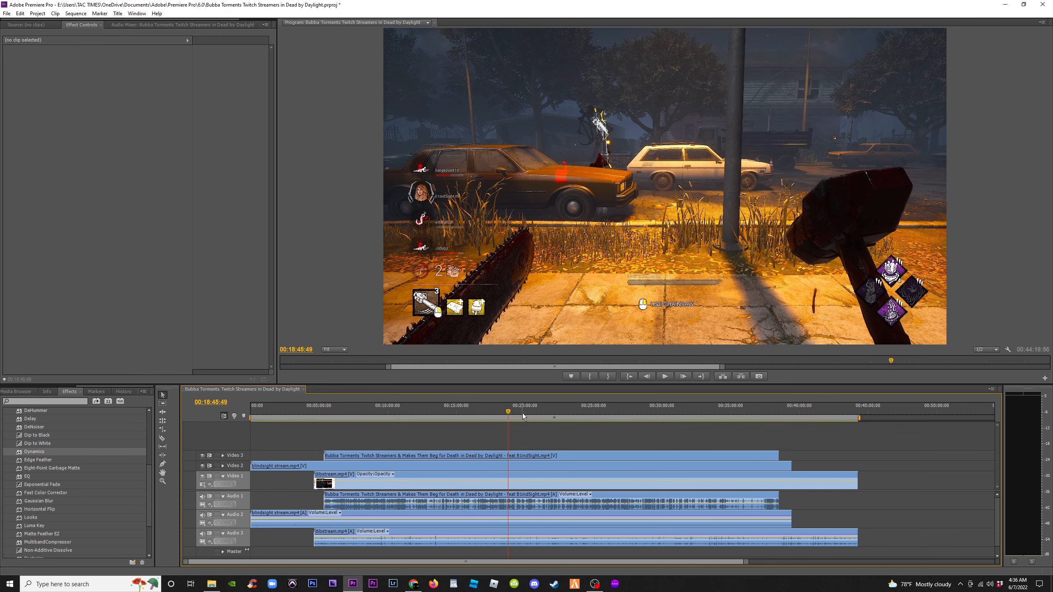
left_click(554, 417)
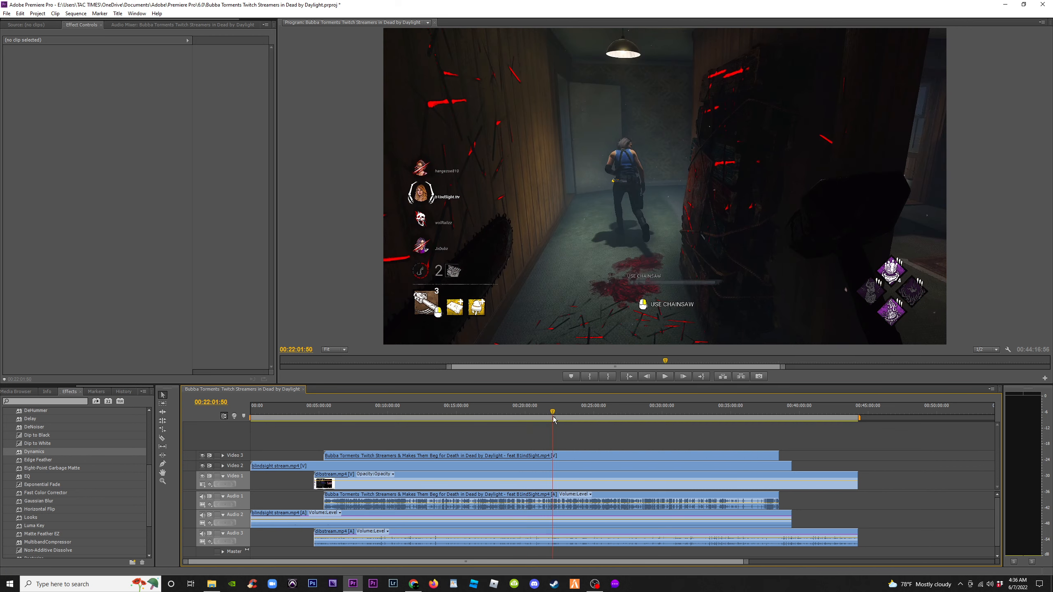
left_click(574, 413)
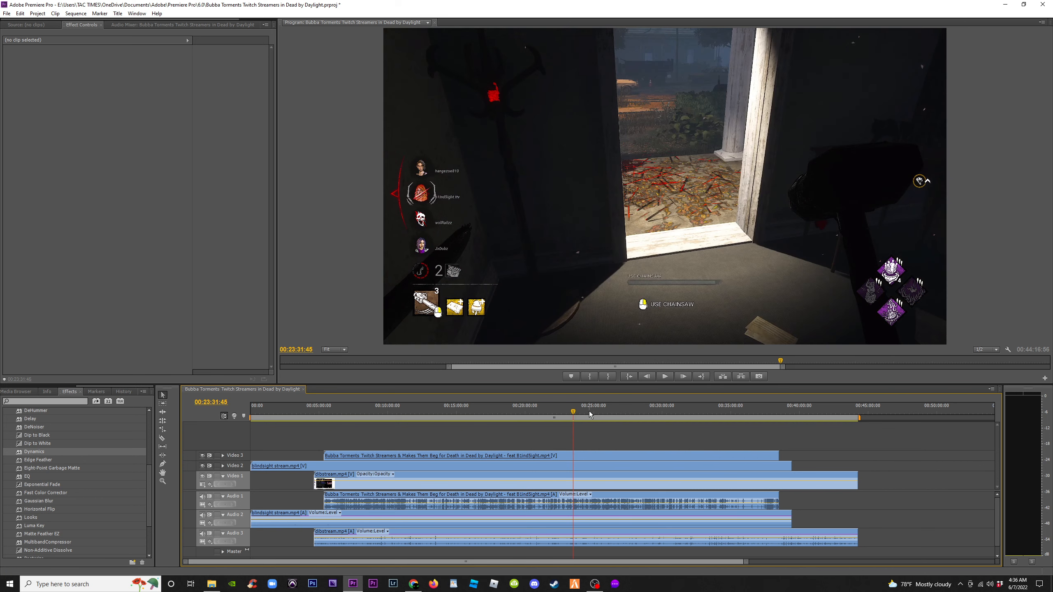
left_click(590, 414)
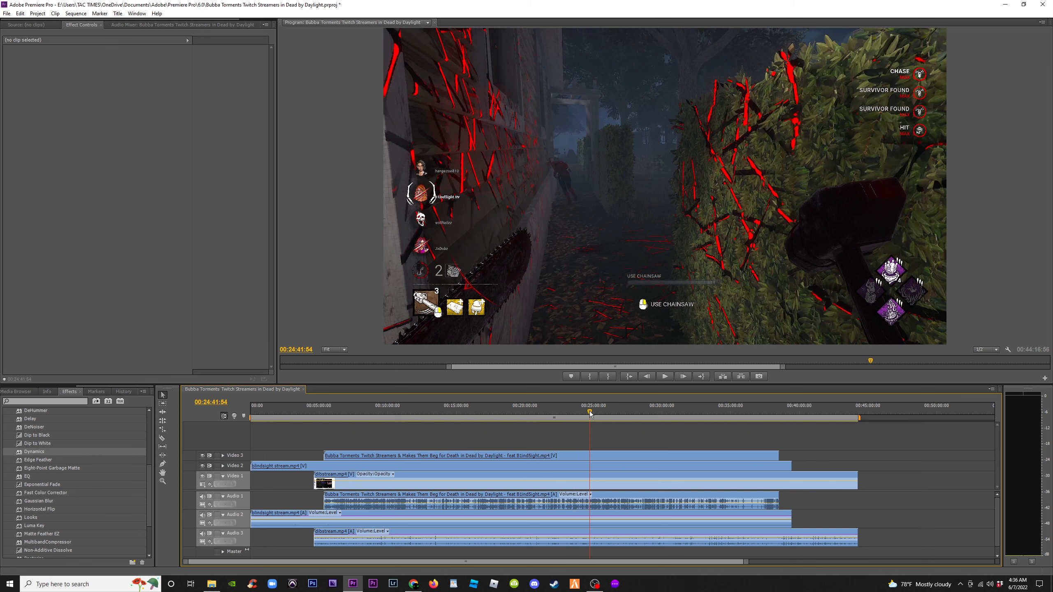
left_click(603, 415)
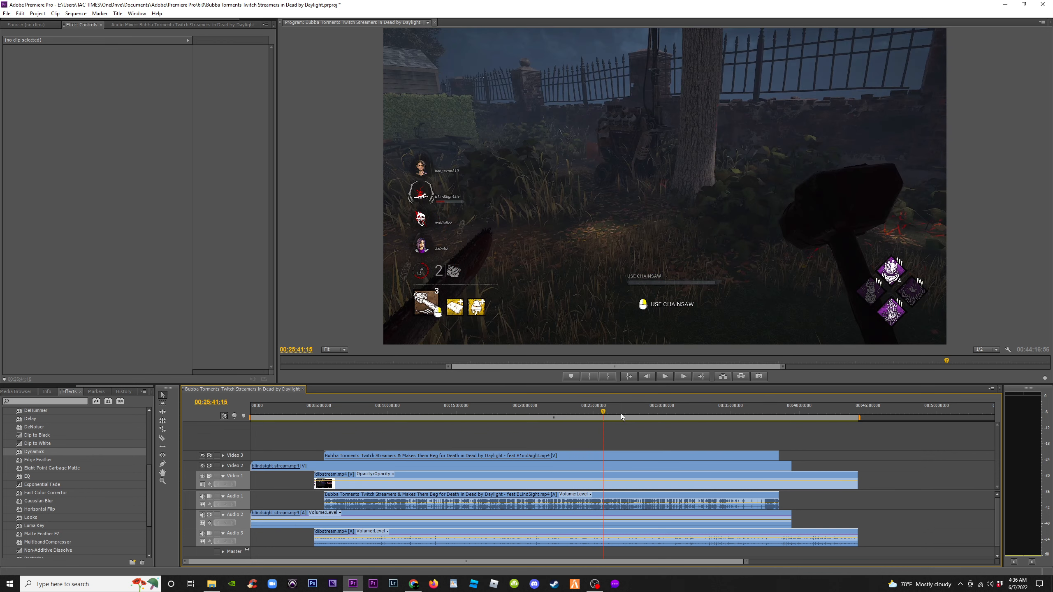
left_click(616, 414)
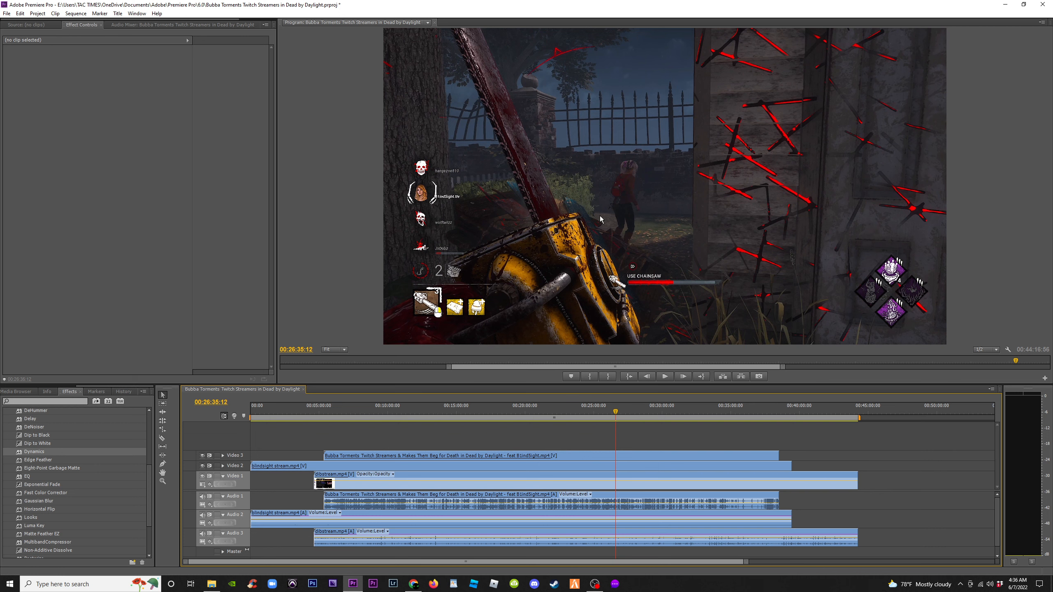
Toggle Video 3 visibility while playing and stepping frames around 00:26:36 to compare the streams' sync
left_click(202, 456)
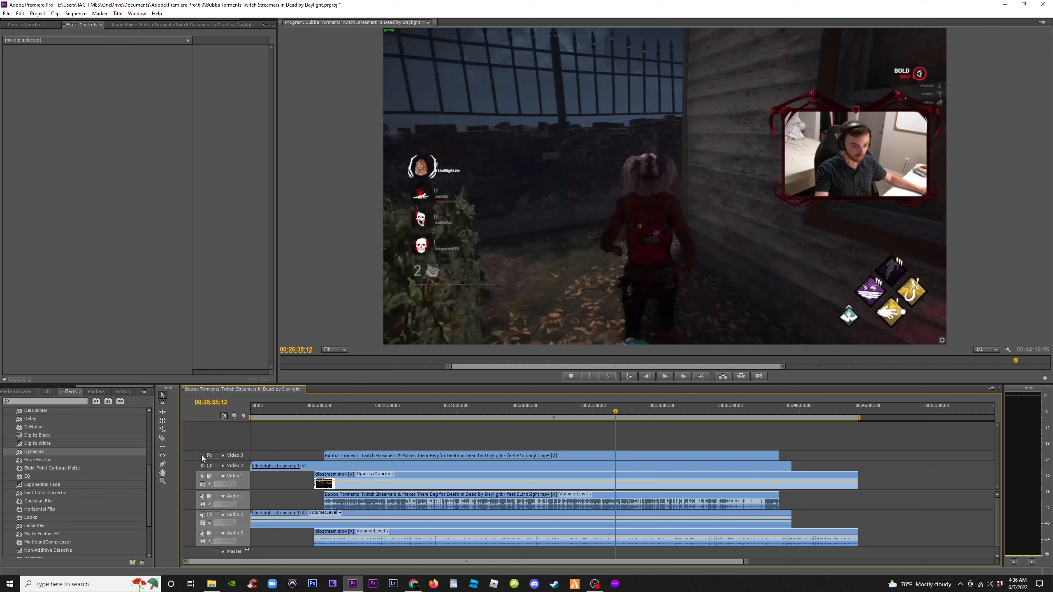
left_click(203, 456)
left_click(203, 456)
key("space")
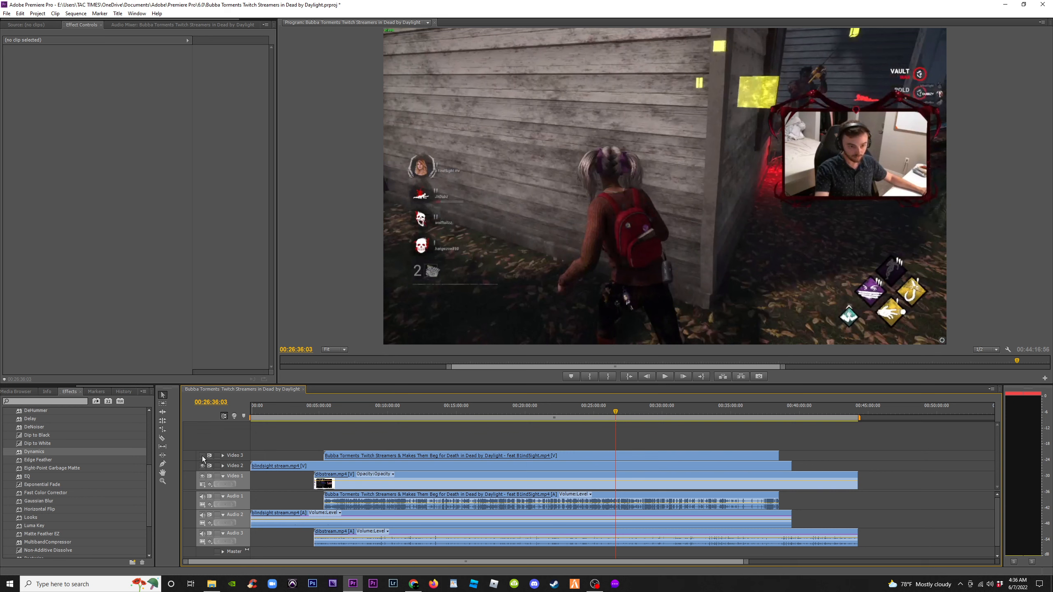
left_click(202, 456)
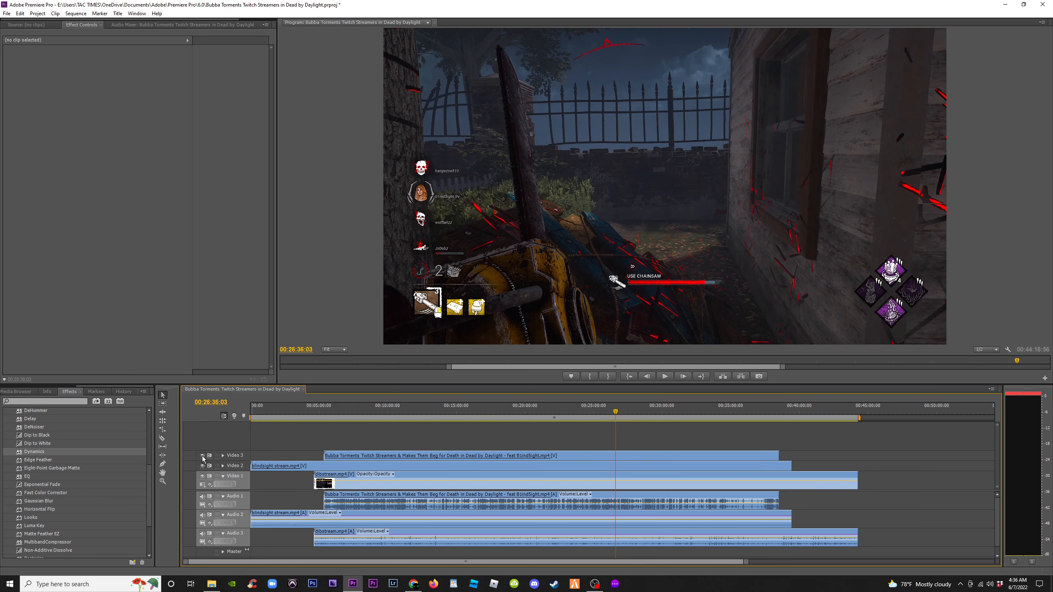
key("Left")
key("Left")
key("Left")
key("Left")
key("Left")
key("Left")
key("Left")
key("Left")
key("Left")
key("Left")
key("Left")
key("Left")
key("Left")
key("Left")
key("Left")
key("Left")
key("Left")
key("Left")
key("Left")
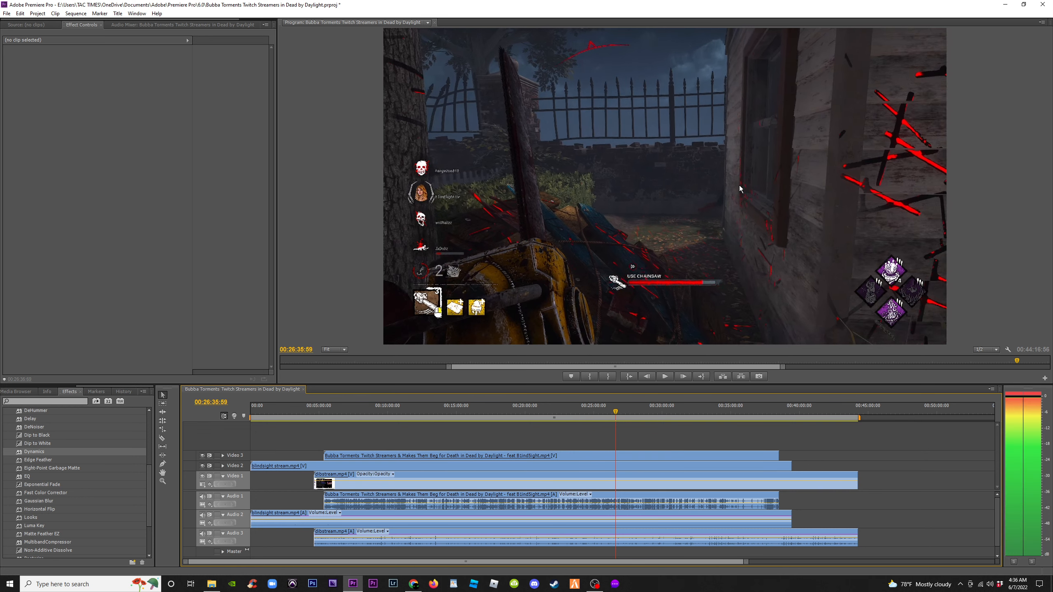
key("Right")
key("Right")
key("Right")
key("Right")
key("Right")
key("Right")
key("Right")
key("Right")
key("Right")
key("Right")
key("Right")
key("Right")
key("Right")
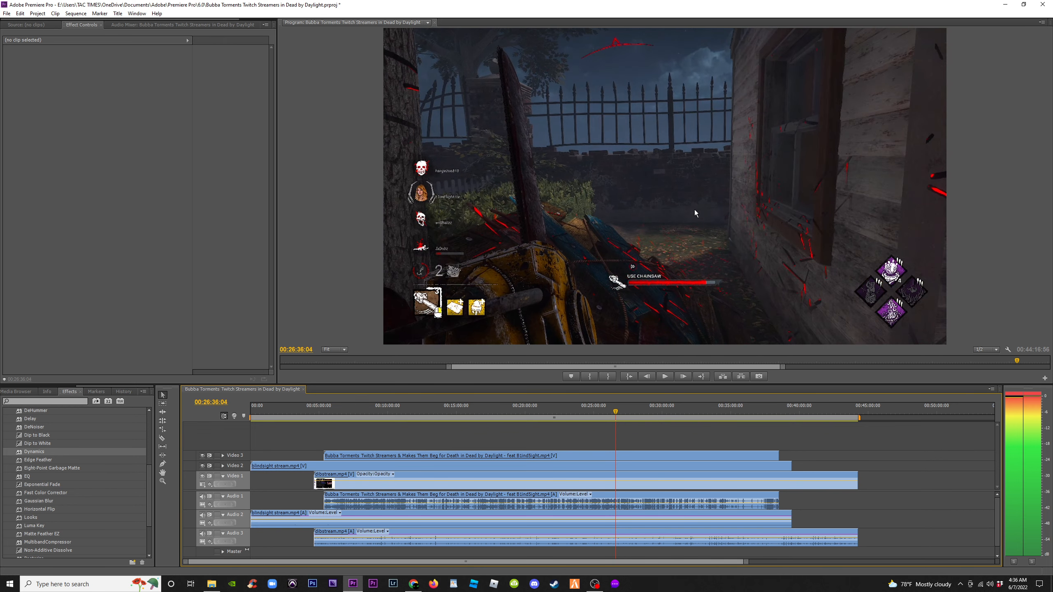
Hide Video 3 and Video 2 and step frame by frame around 00:26:36 to view the dbstream footage
left_click(202, 456)
key("Left")
key("Left")
key("Left")
key("Left")
key("Left")
key("Left")
key("Left")
key("Left")
key("Left")
key("Left")
key("Left")
key("Left")
key("Left")
key("Left")
key("Left")
key("Left")
key("Left")
key("Left")
key("Left")
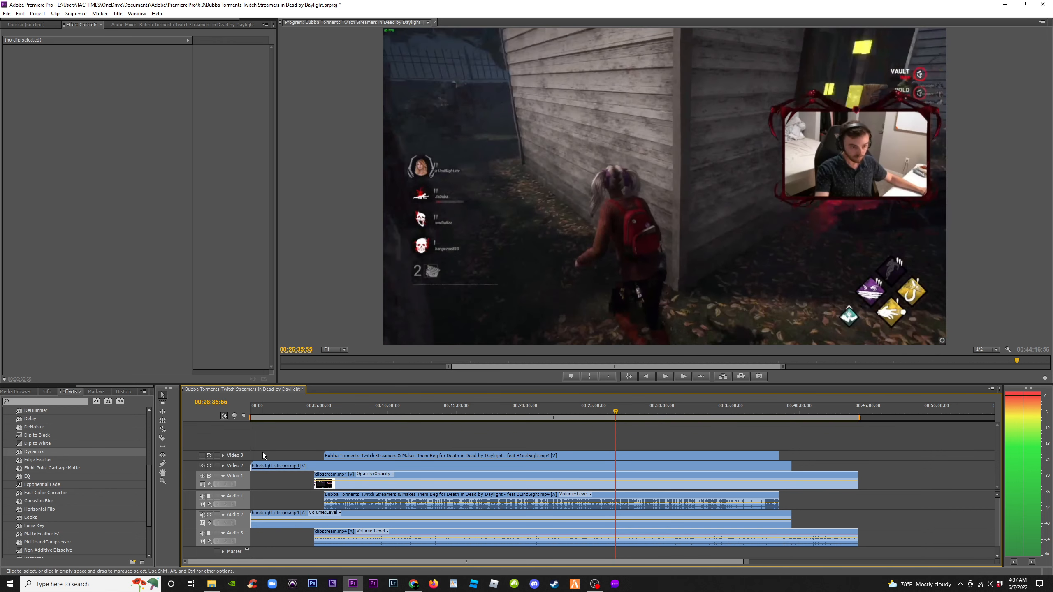
key("Right")
key("Right")
key("Right")
key("Right")
key("Right")
key("Right")
key("Right")
key("Right")
key("Right")
key("Right")
key("Right")
key("Right")
key("Right")
key("Right")
key("Right")
key("Right")
key("Right")
key("Right")
key("Right")
key("Right")
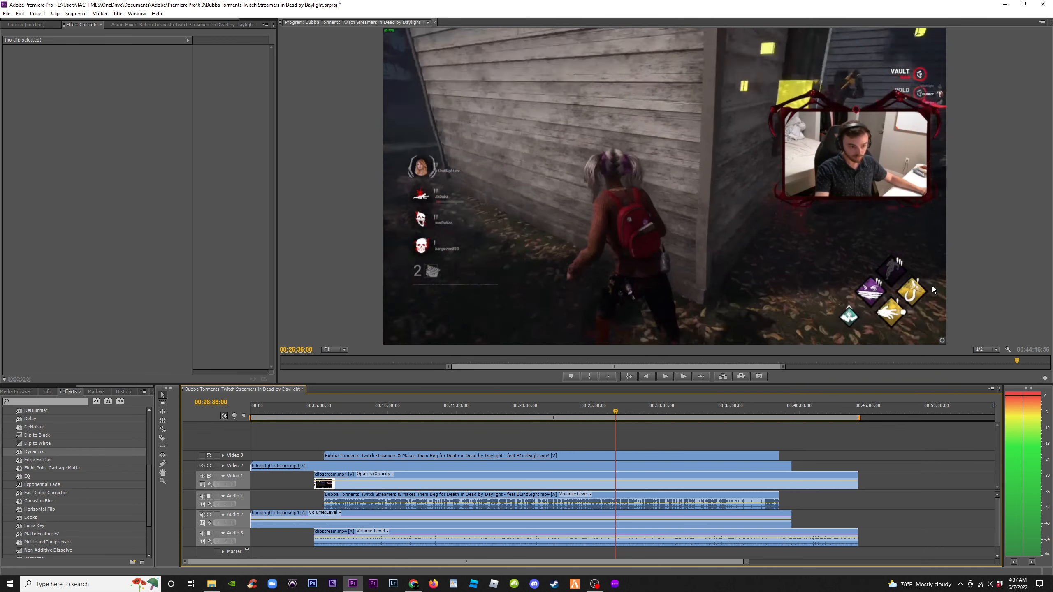
key("Left")
key("Left")
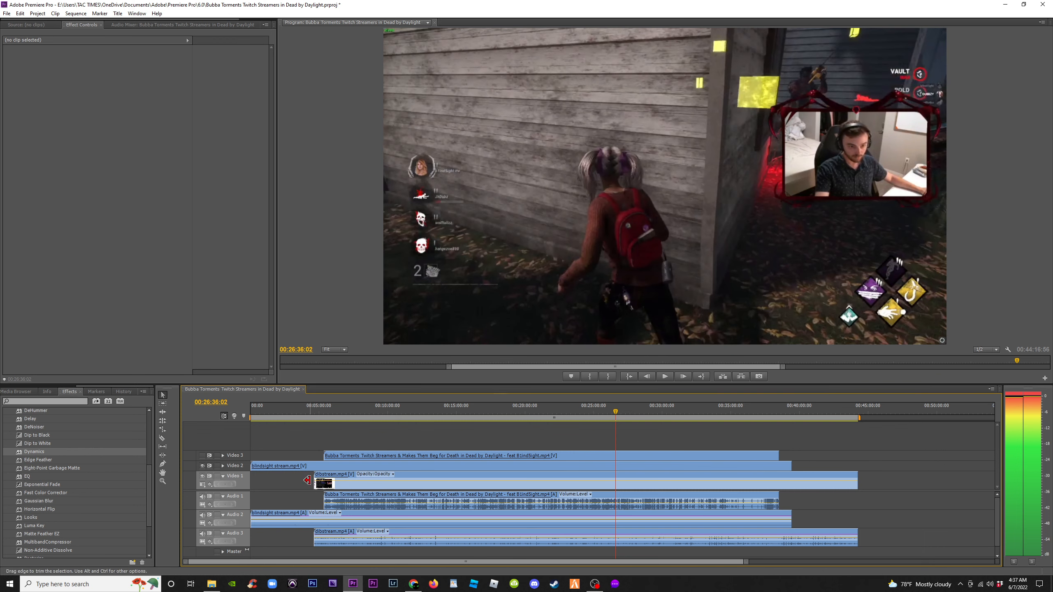
key("Left")
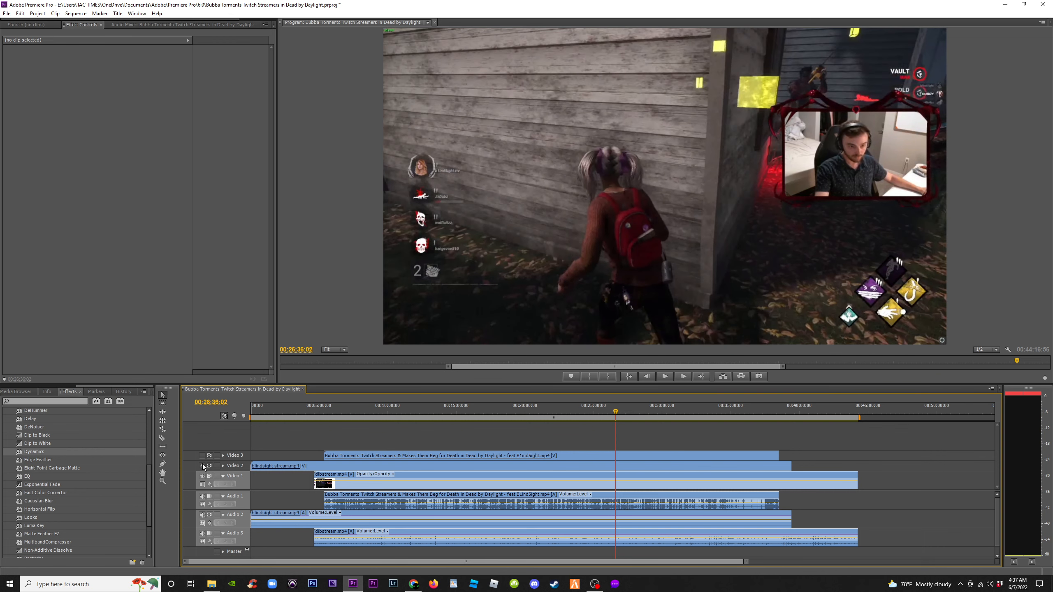
left_click(202, 465)
key("Right")
key("Right")
key("Right")
key("Right")
key("Right")
key("Right")
key("Right")
key("Right")
key("Right")
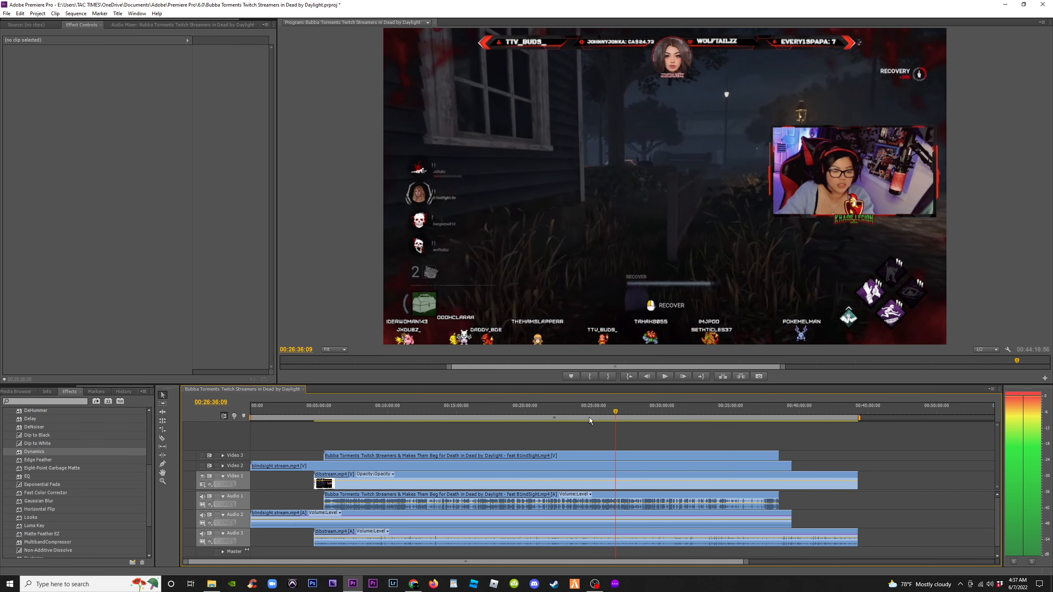
Scrub and play the dbstream footage around 00:30:00 to 00:33:00, zooming the timeline in and out
left_click(649, 409)
left_click_drag(648, 410, 673, 409)
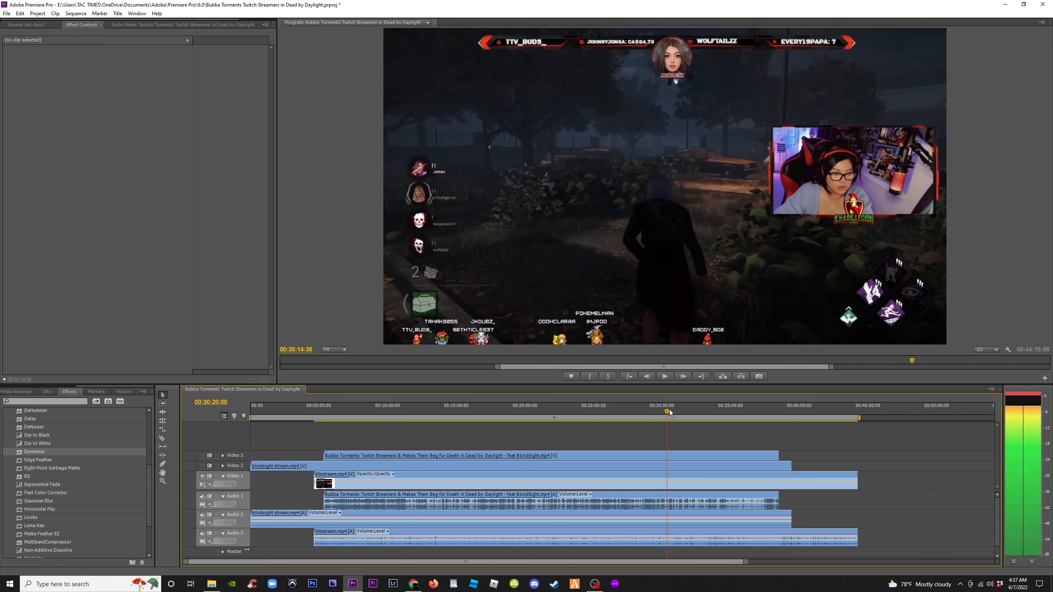
left_click(713, 416)
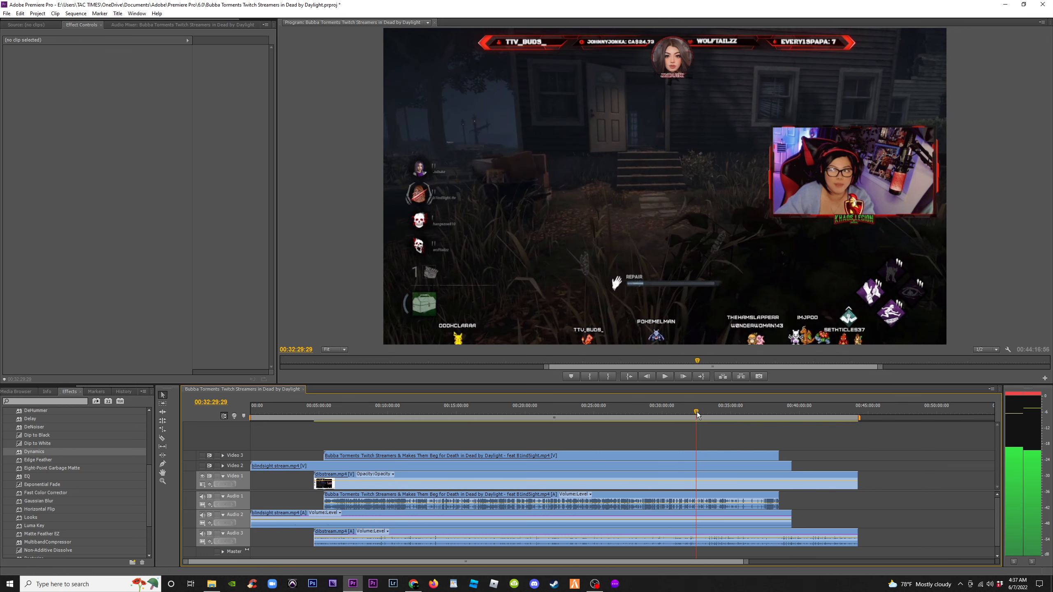
mouse_move(713, 414)
left_mouse_down()
mouse_move(747, 418)
mouse_move(703, 426)
left_mouse_up()
key("space")
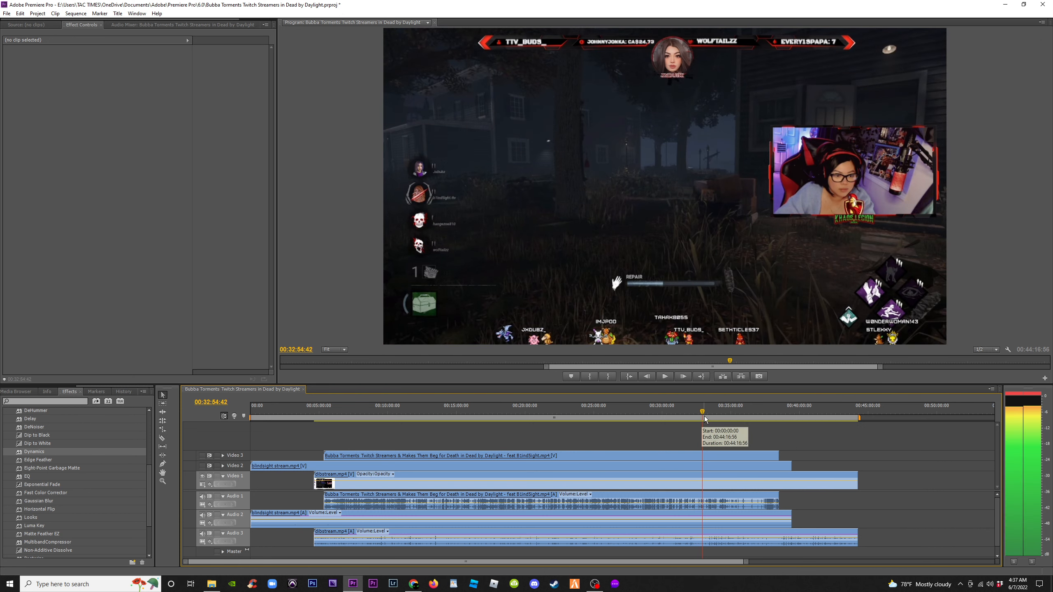
left_click_drag(703, 411, 710, 412)
key("equal")
key("equal")
key("equal")
key("equal")
left_click_drag(624, 412, 632, 412)
key("minus")
key("minus")
key("minus")
key("minus")
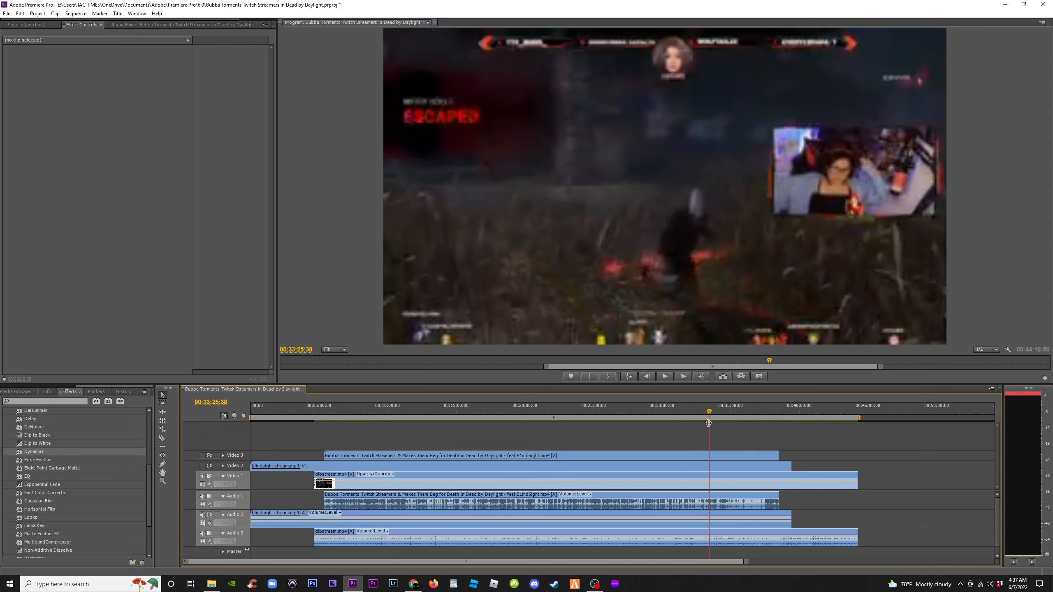
Scrub the sequence at several points between about 00:05:00 and 00:33:00 to review the stream clips
left_click(551, 413)
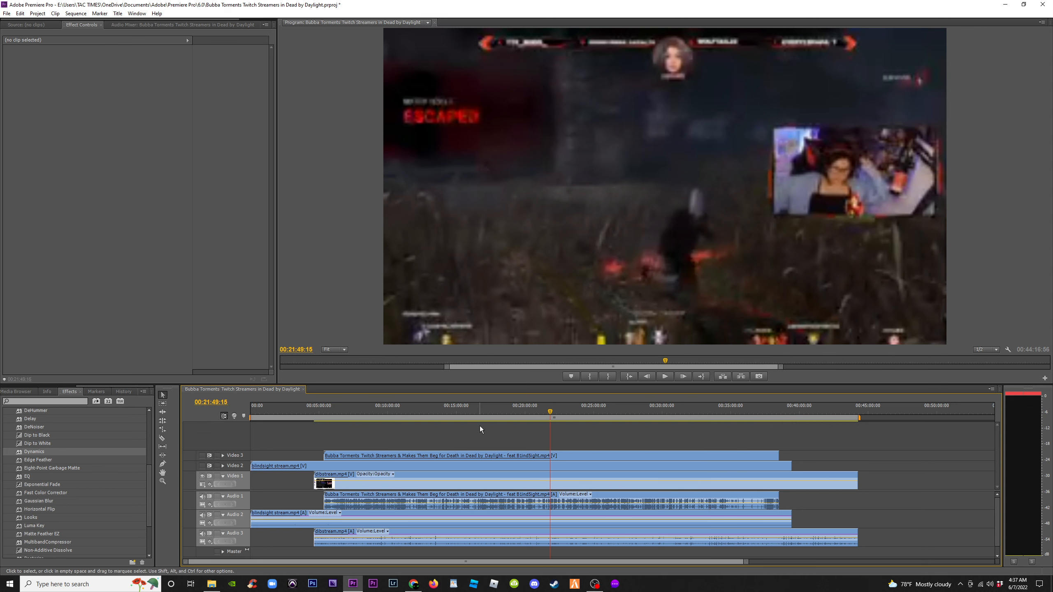
left_click(464, 412)
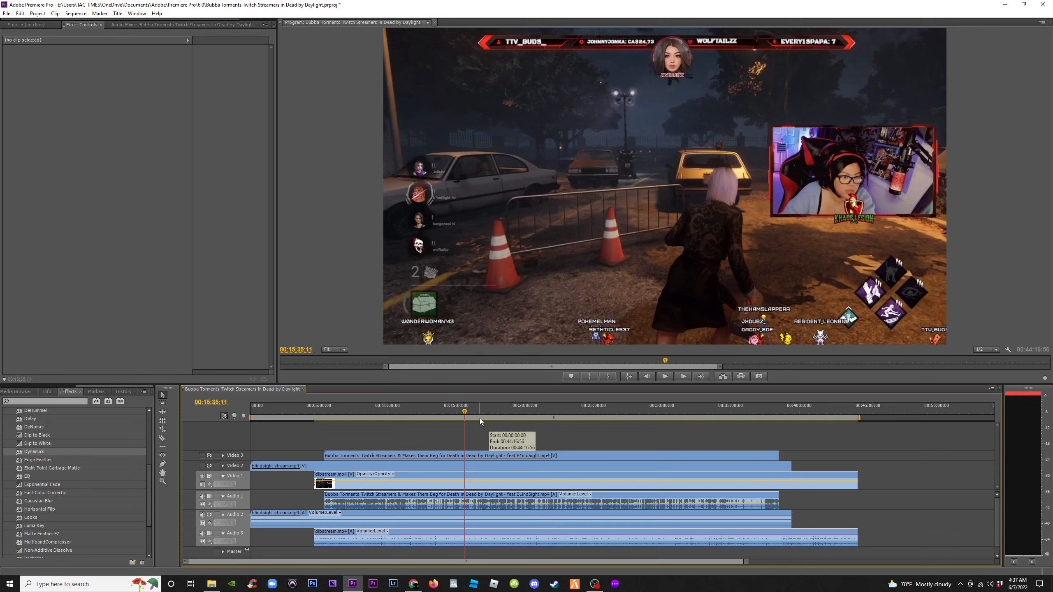
left_click(418, 413)
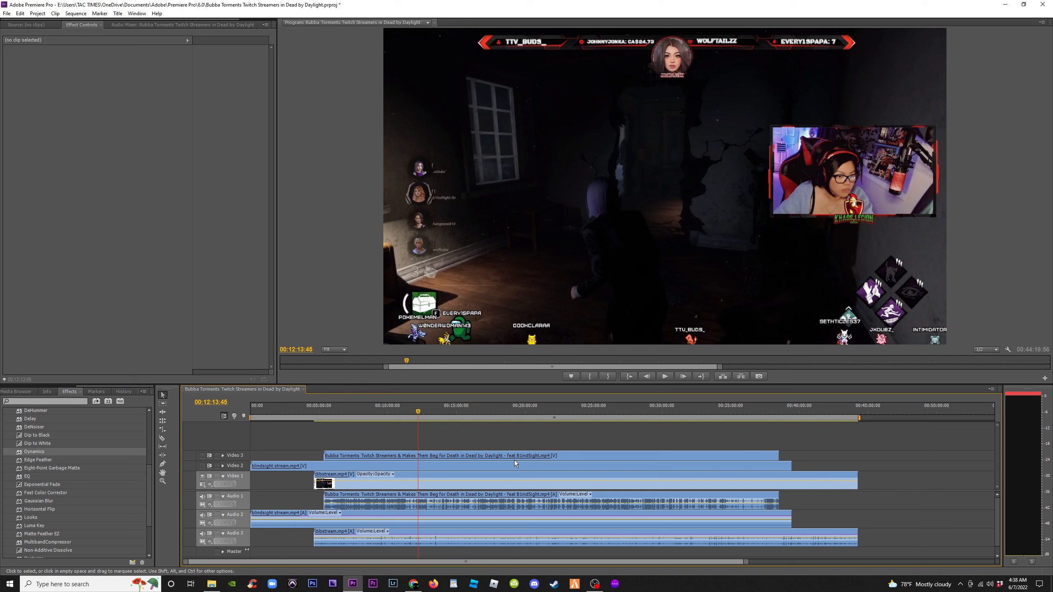
left_click(528, 408)
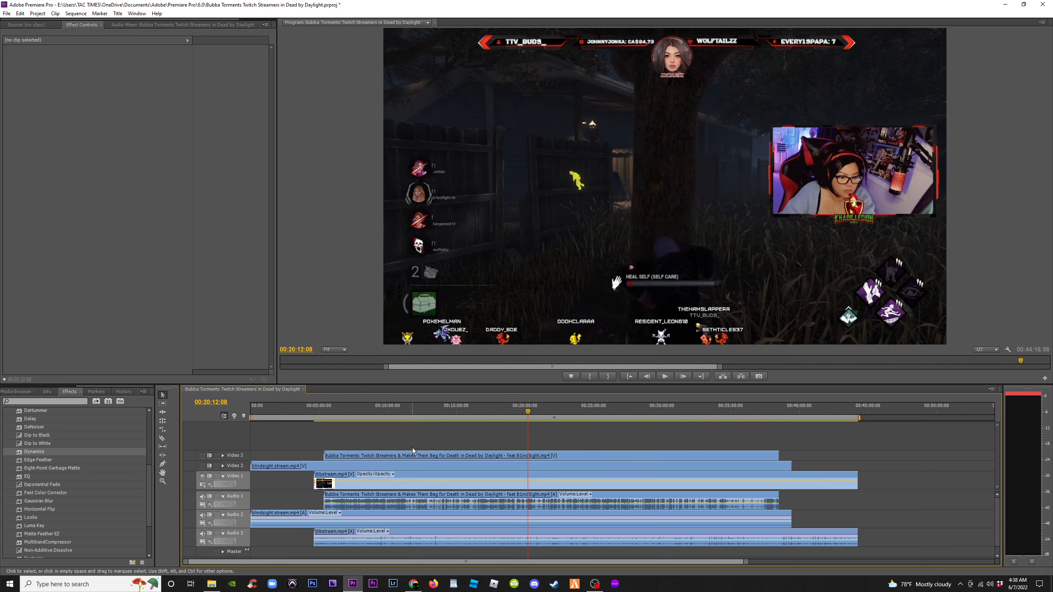
left_click(436, 416)
left_click(321, 415)
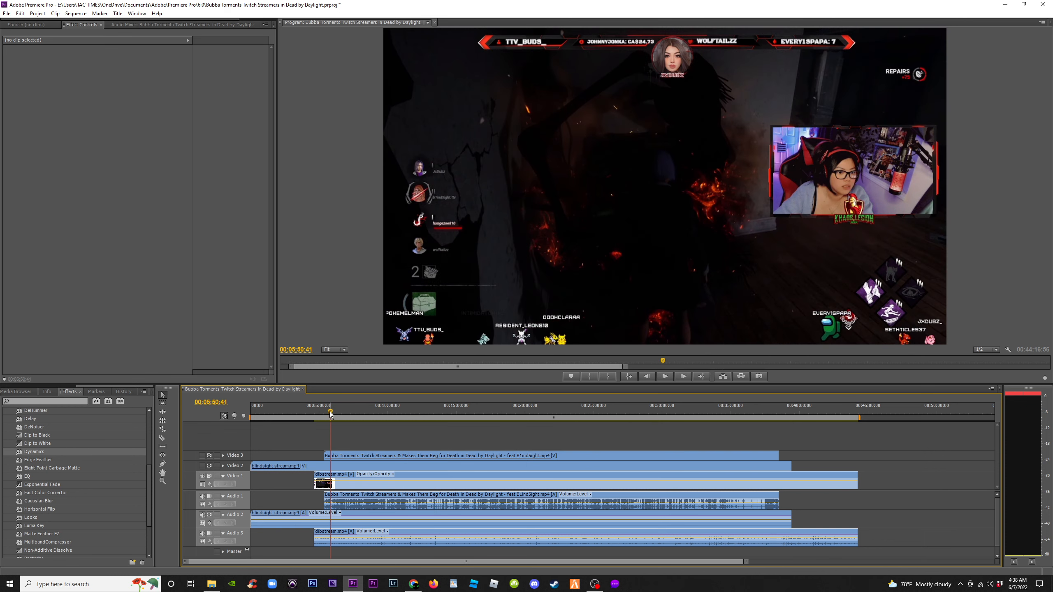
Zoom the timeline in, scrub around 00:06:00 to view the dbstream clip's start, and zoom back out
key("equal")
key("equal")
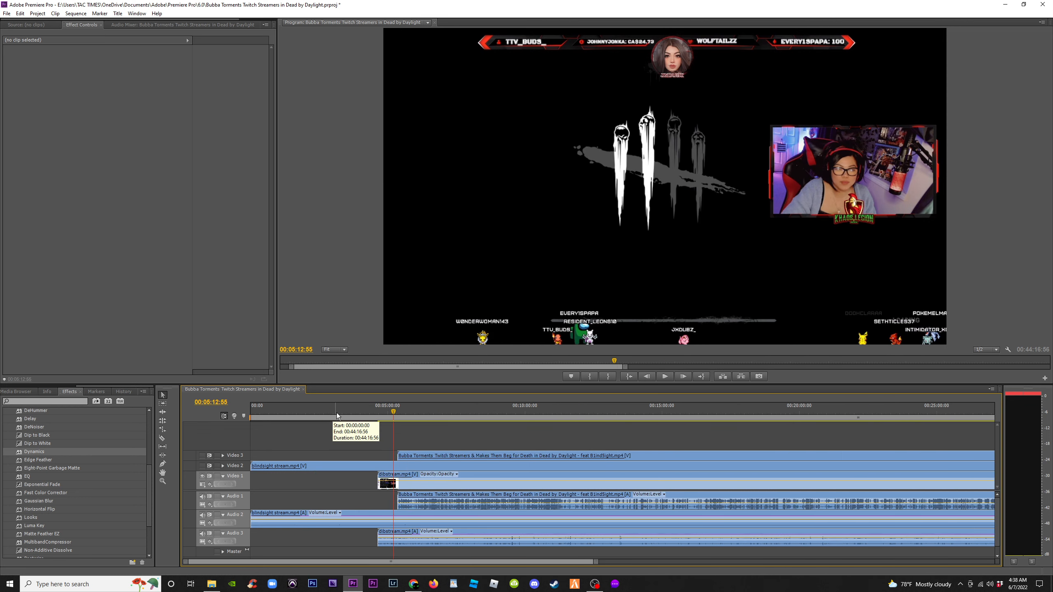
left_click_drag(540, 417, 596, 413)
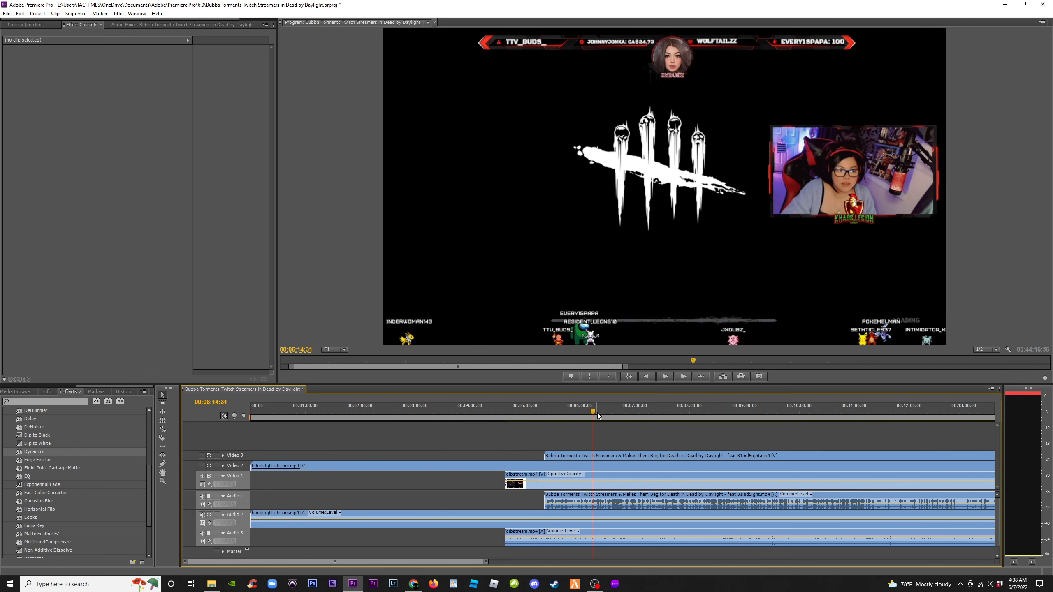
key("minus")
key("minus")
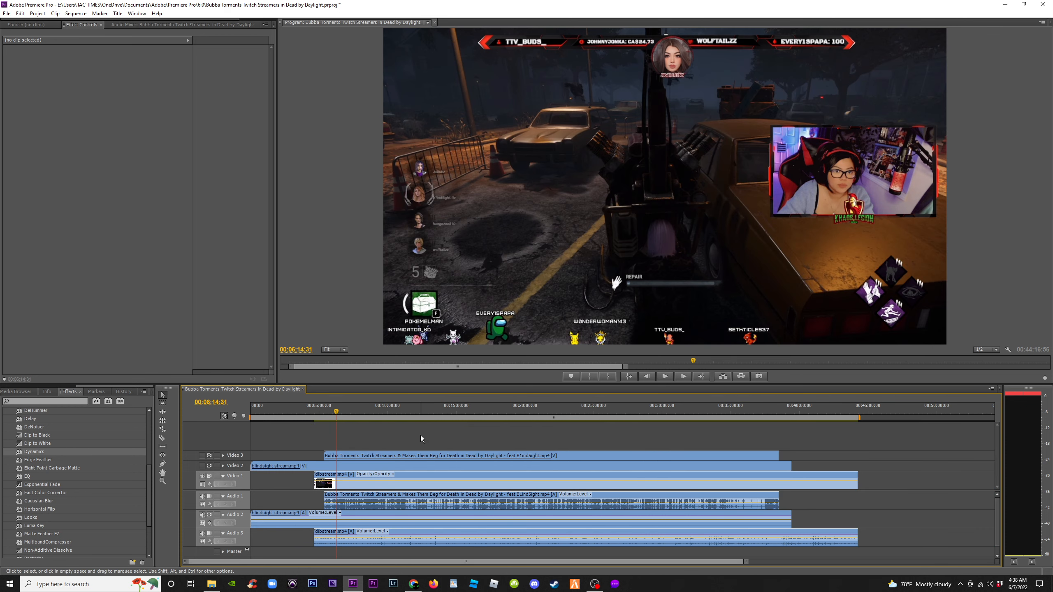
Toggle Video 2 and Video 3 visibility while scrubbing from about 00:09:00 to 00:21:00 to compare the streams
left_click(373, 413)
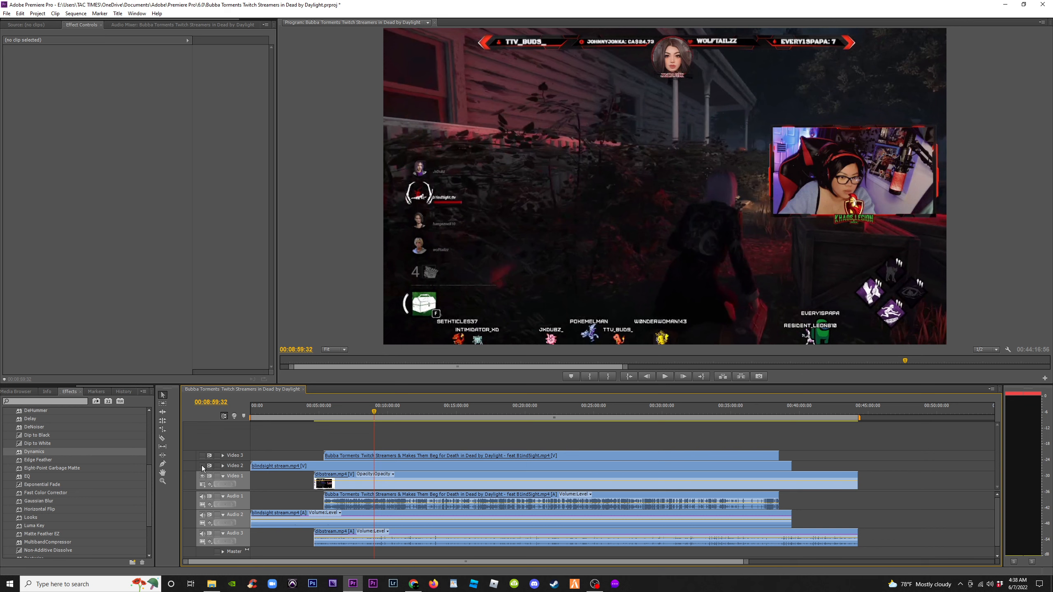
left_click(202, 466)
left_click(201, 456)
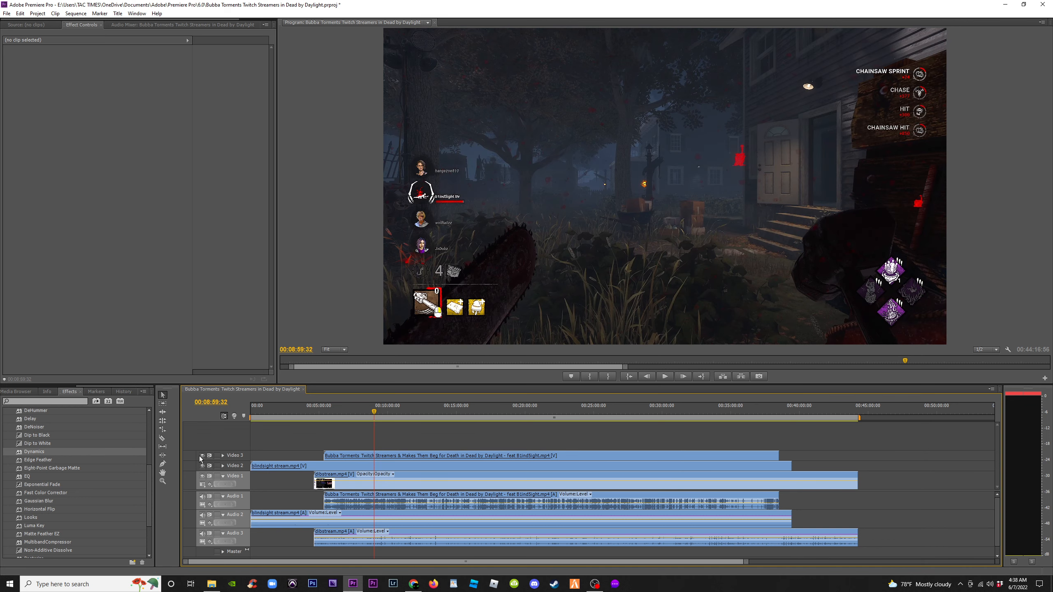
left_click(202, 456)
left_click(431, 415)
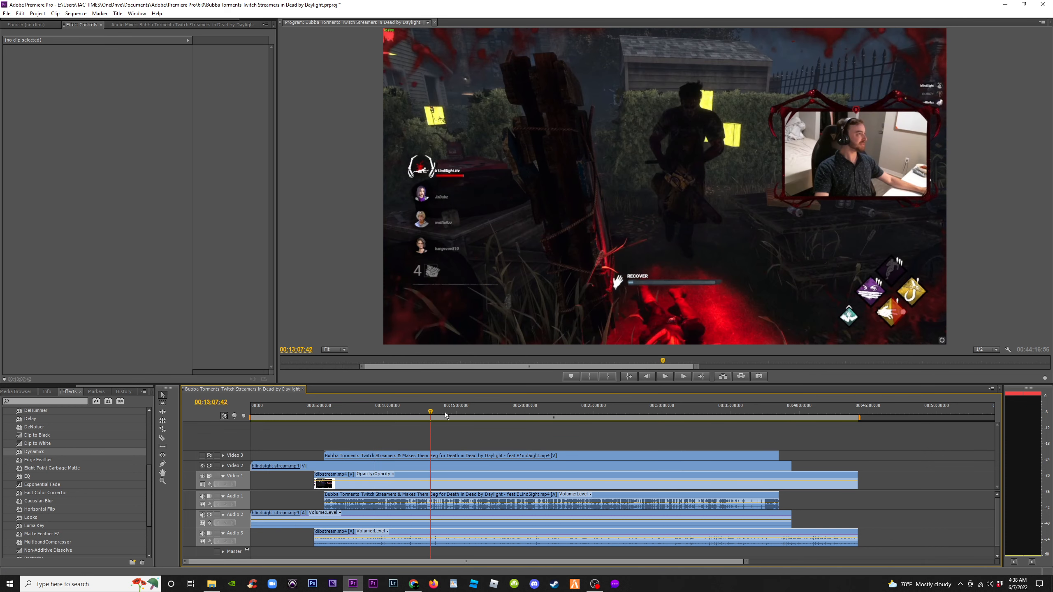
left_click_drag(445, 415, 538, 409)
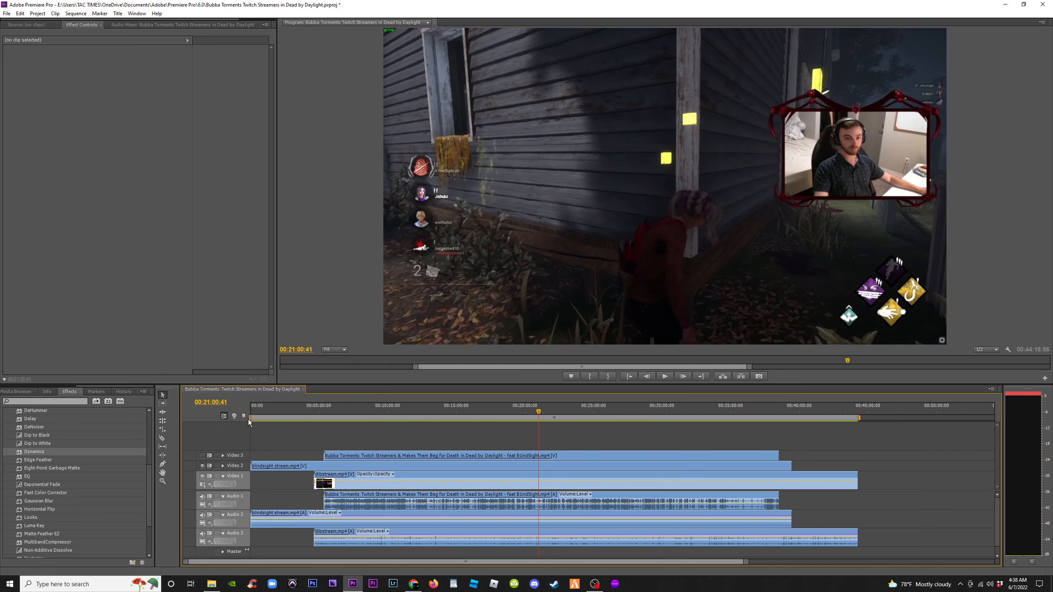
left_click(202, 466)
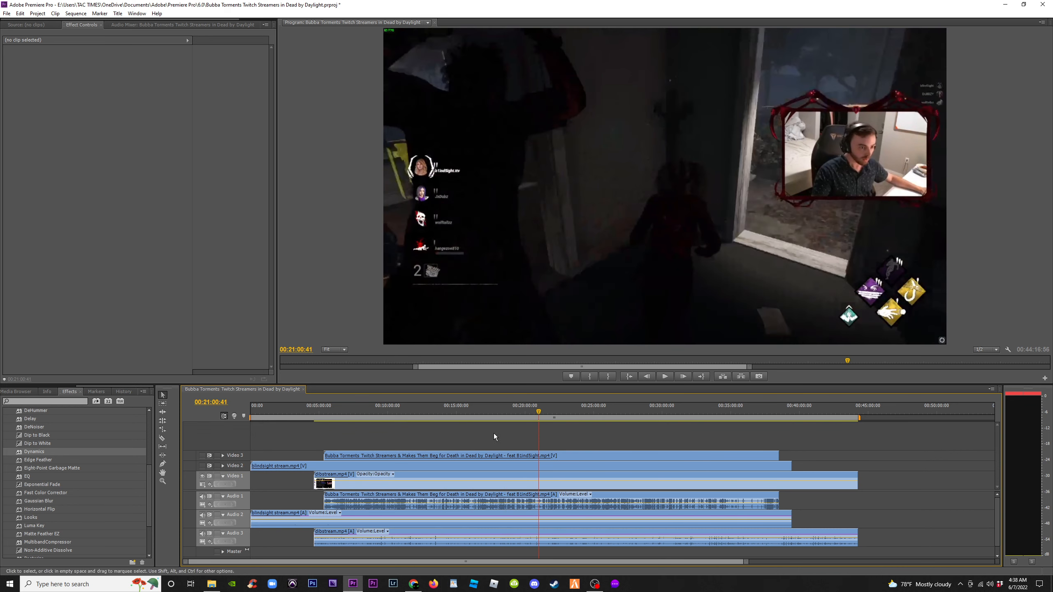
Scrub and play near 00:33:54, then jump to about 00:30:45 and hide Video 2 to view the dbstream footage
left_click_drag(678, 410, 716, 414)
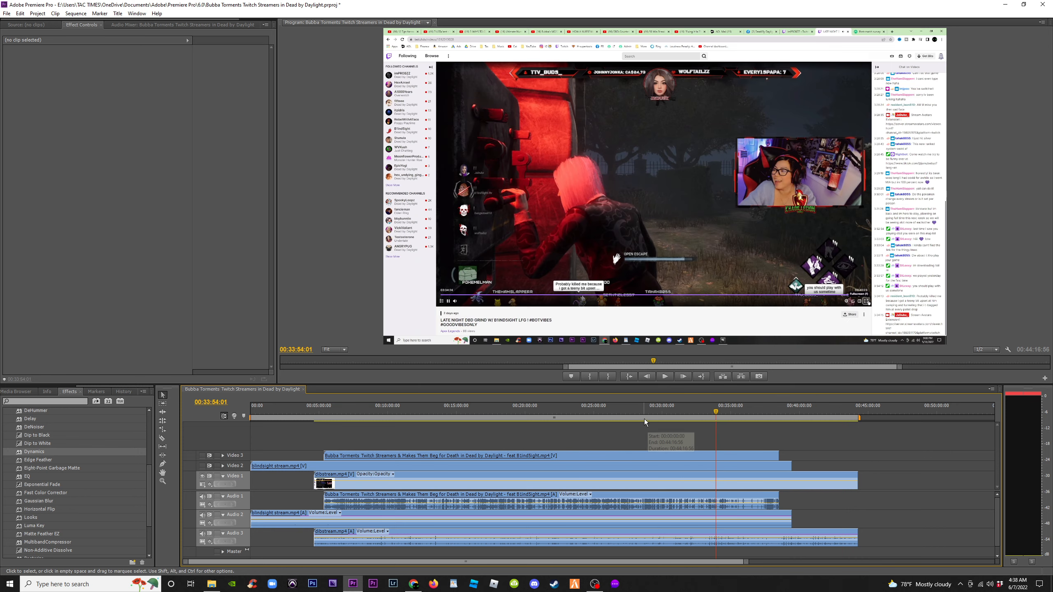
key("space")
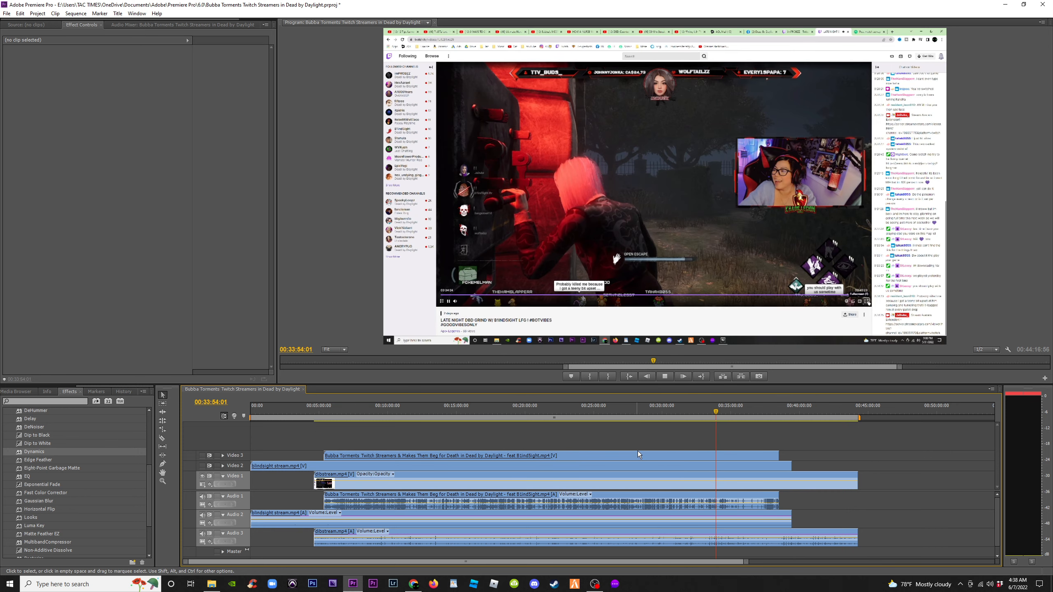
left_click(673, 411)
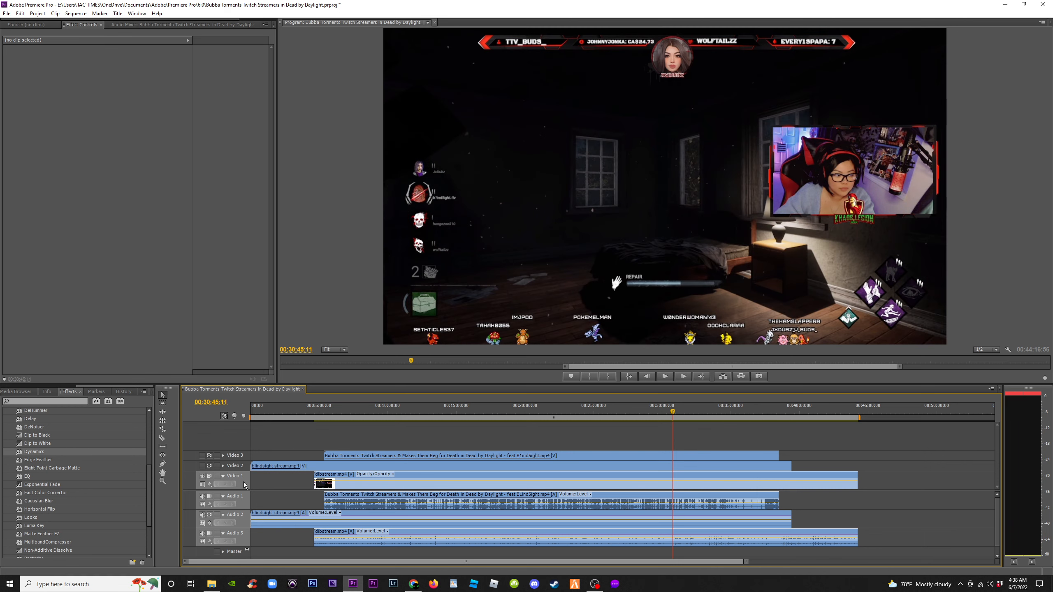
left_click(201, 466)
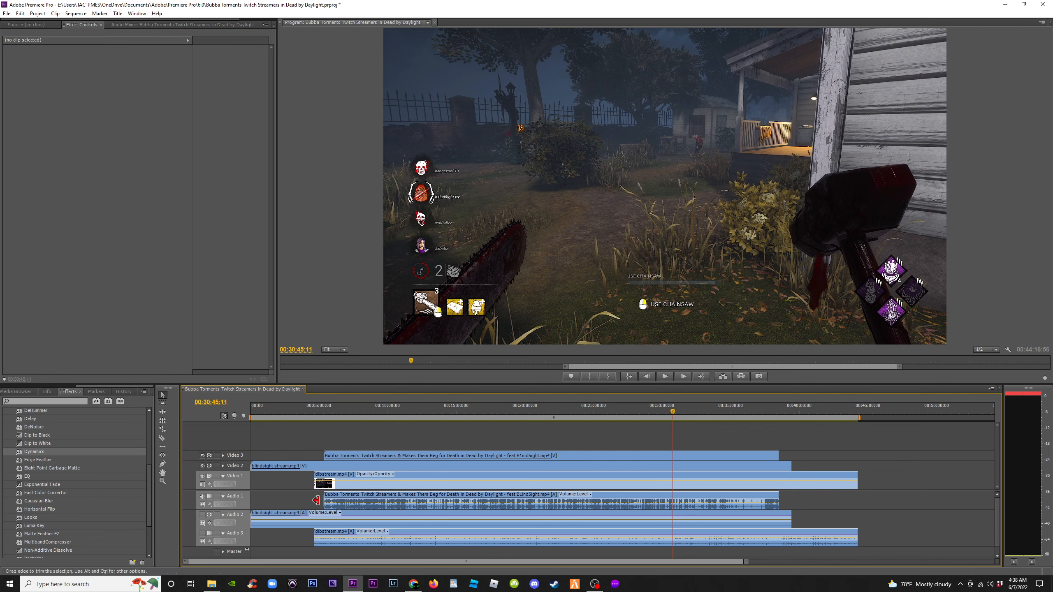
Play from about 00:07:49 while toggling Audio 1 and Audio 2 output to compare the stream audio
left_click(358, 411)
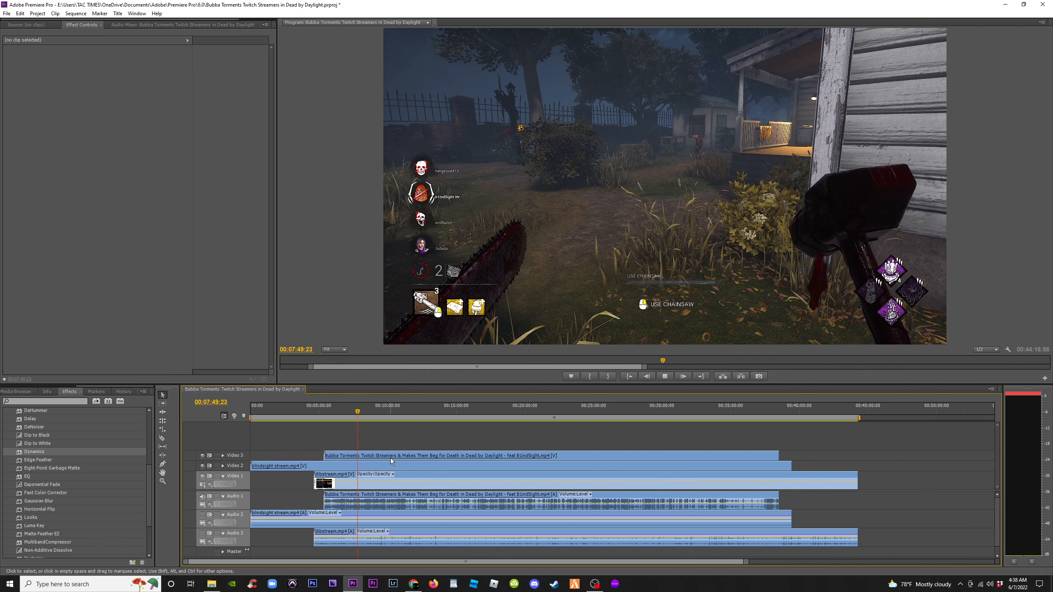
key("space")
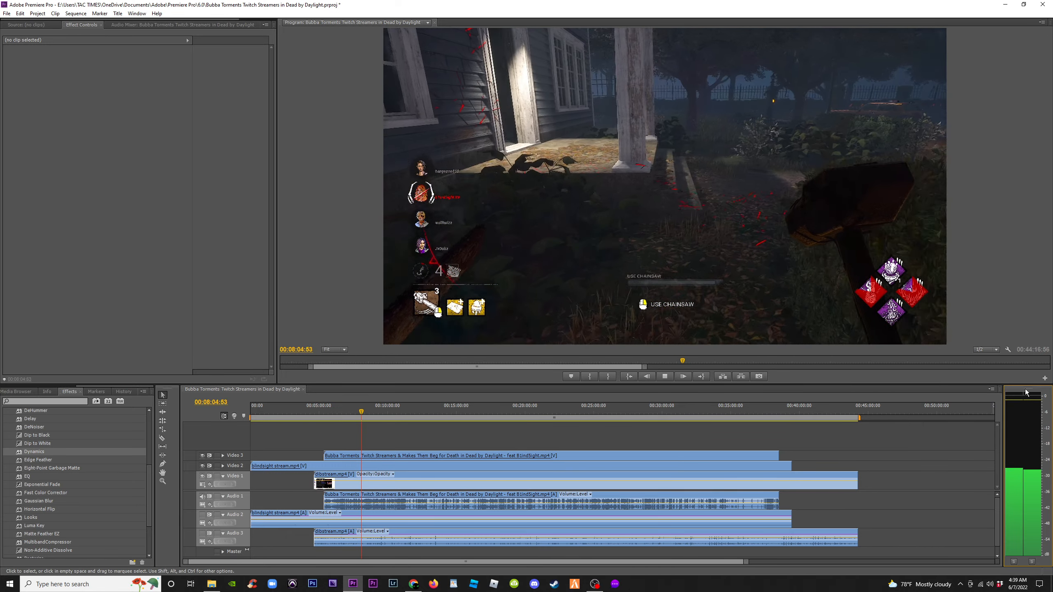
key("space")
left_click(202, 497)
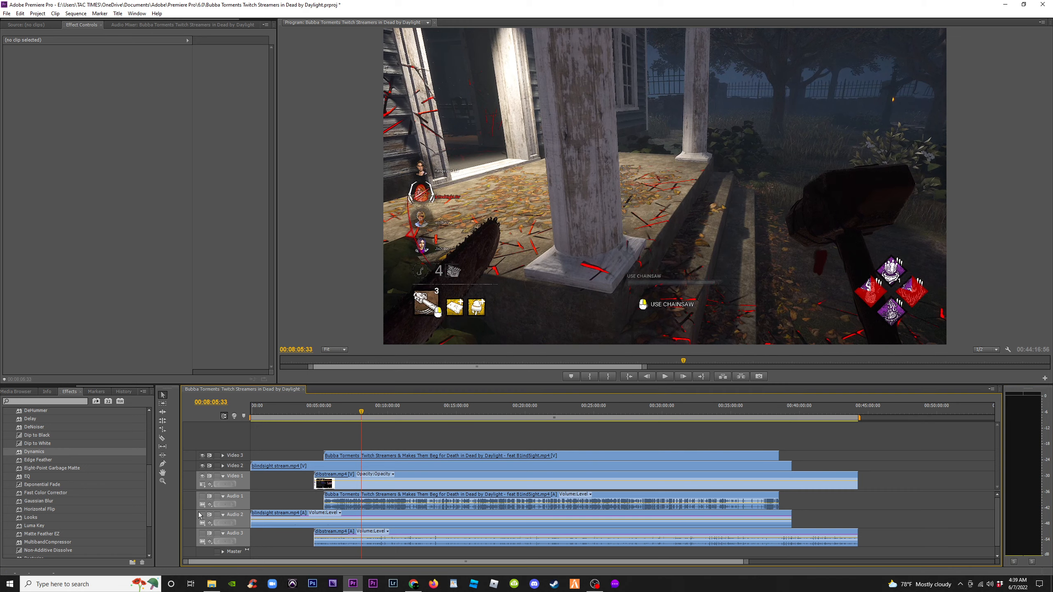
key("space")
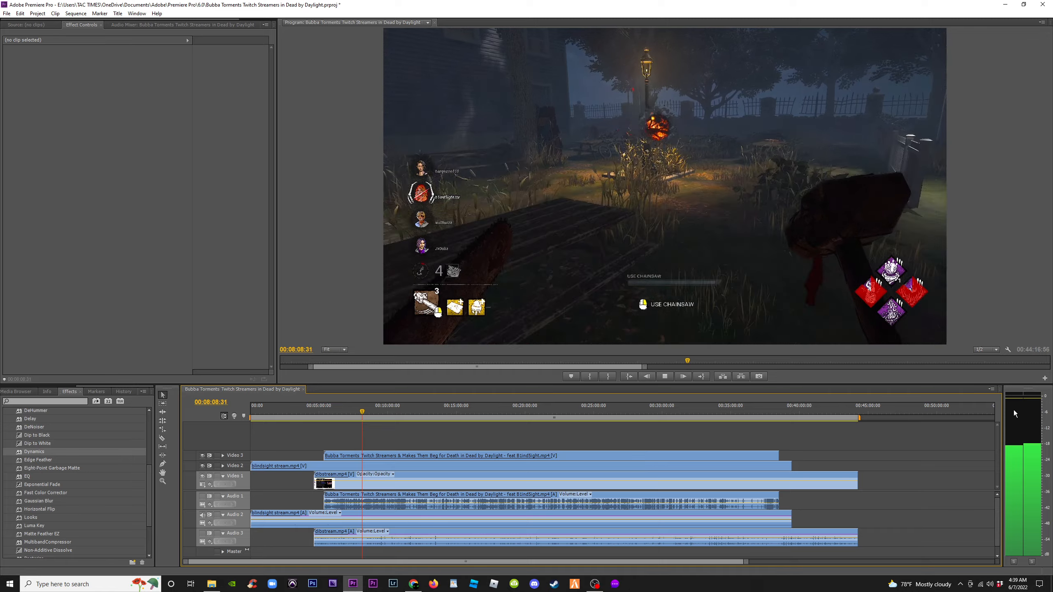
key("space")
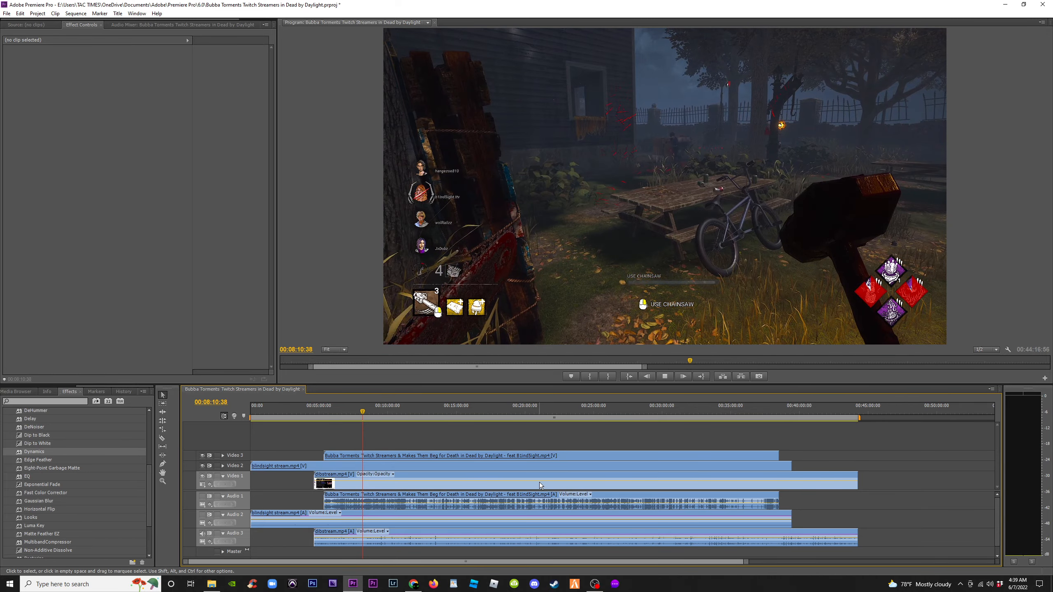
key("space")
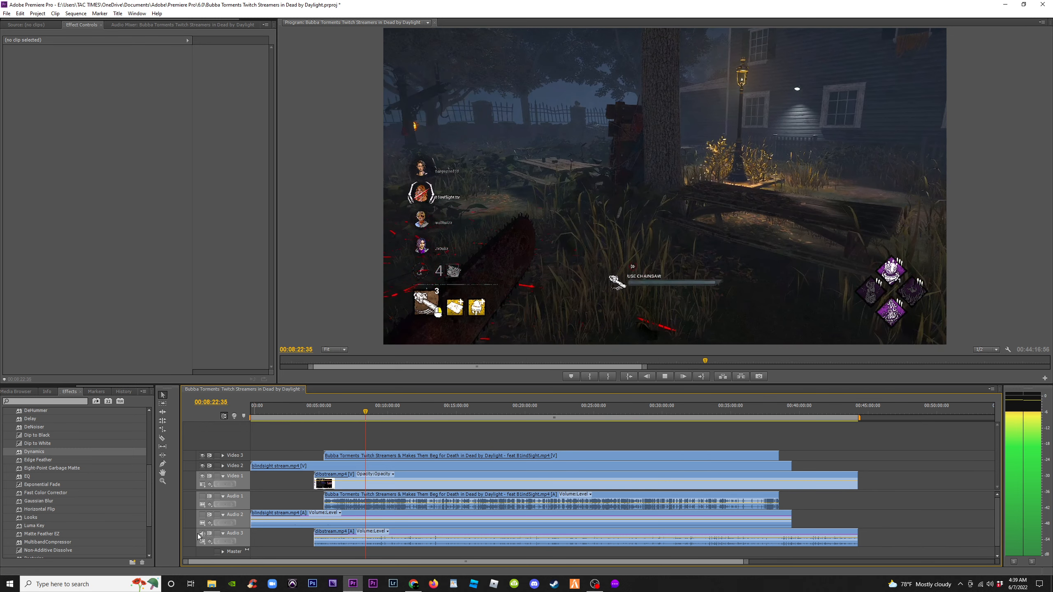
left_click(201, 515)
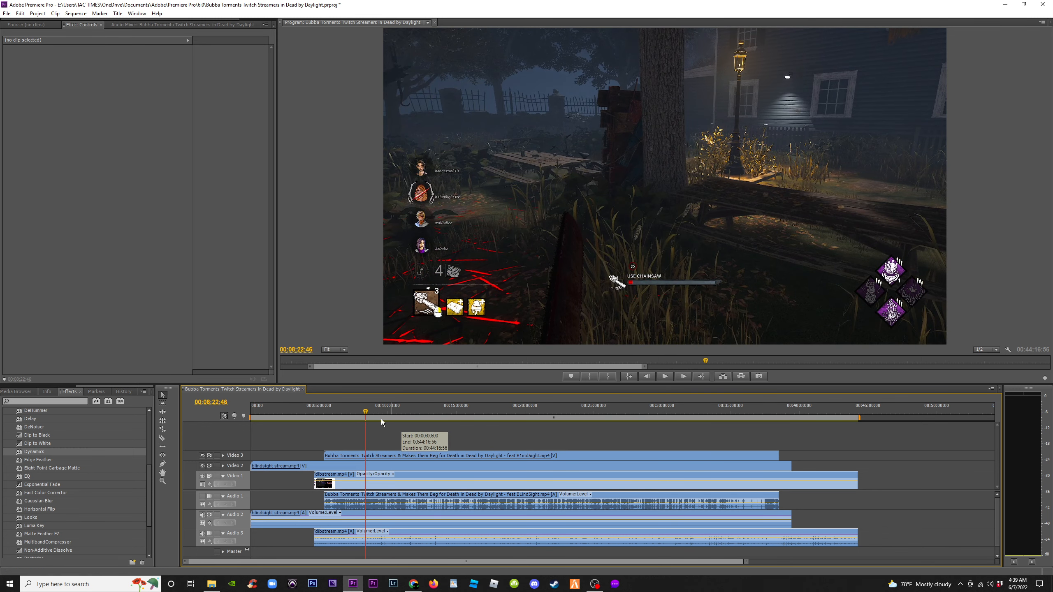
left_click(391, 412)
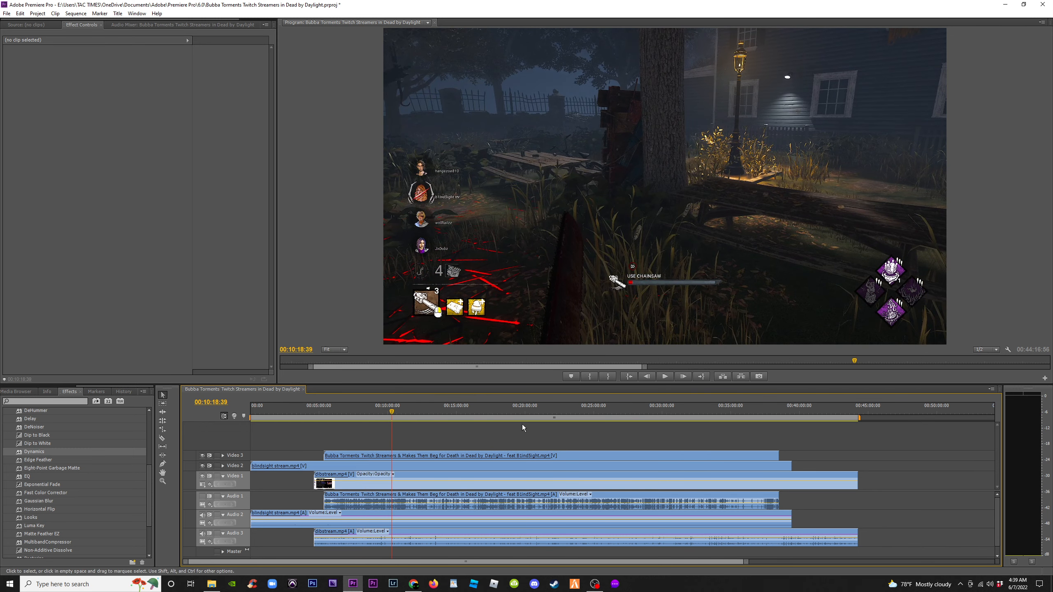
Switch to OBS Studio
left_click(595, 584)
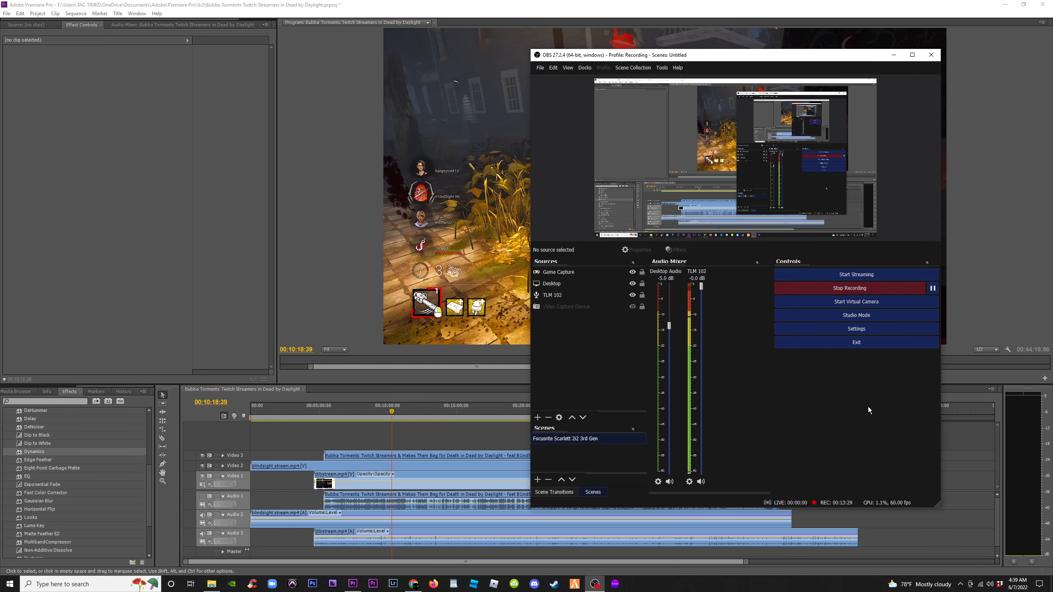